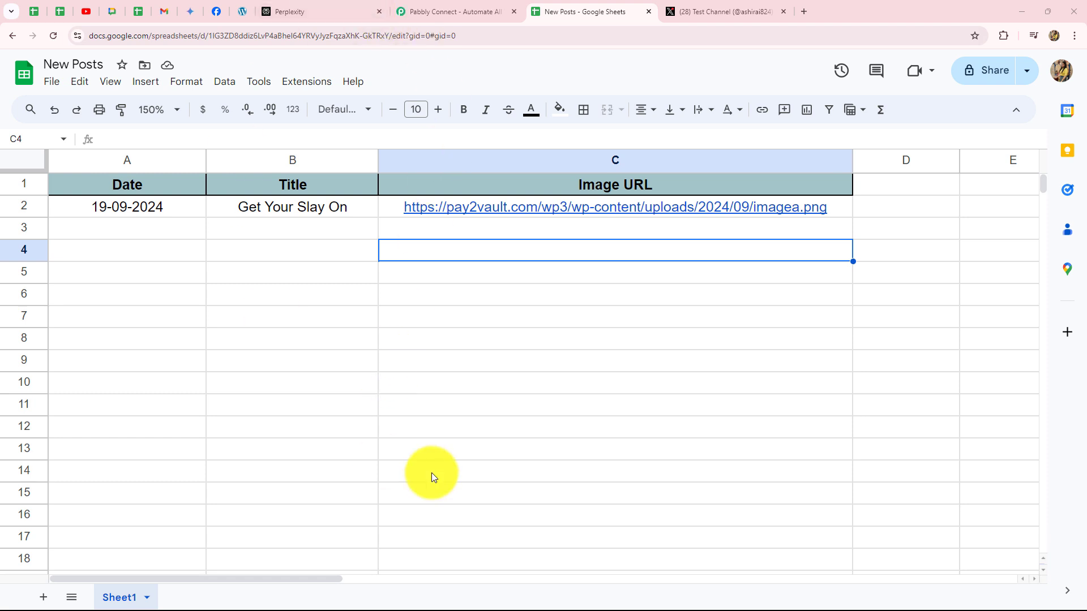
Look over the New Posts spreadsheet, Perplexity, the Style Revolution Facebook page and the X profile involved in the automation
click(321, 8)
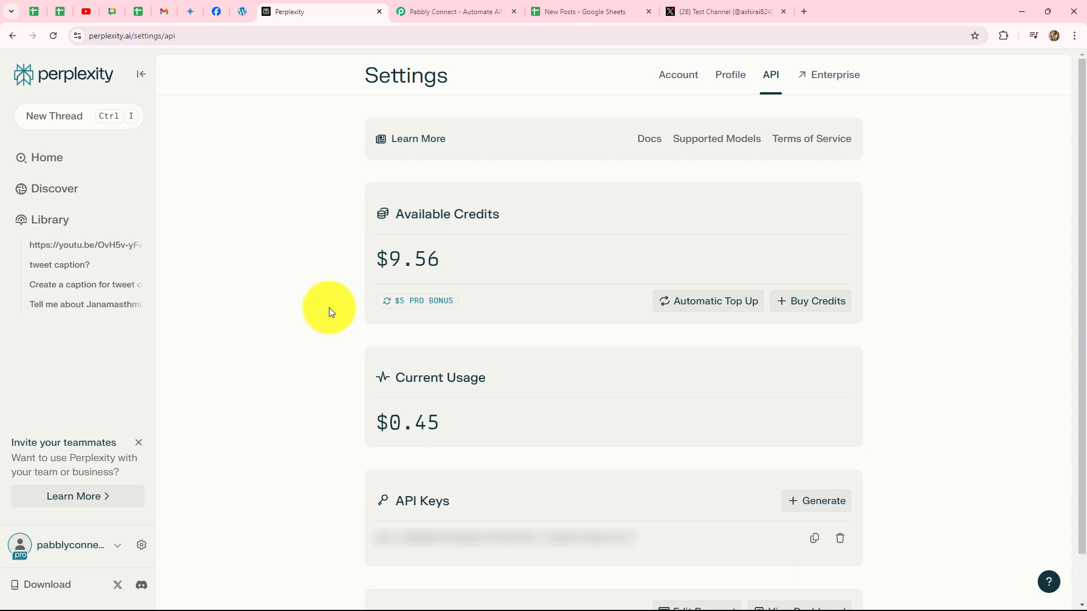
click(731, 11)
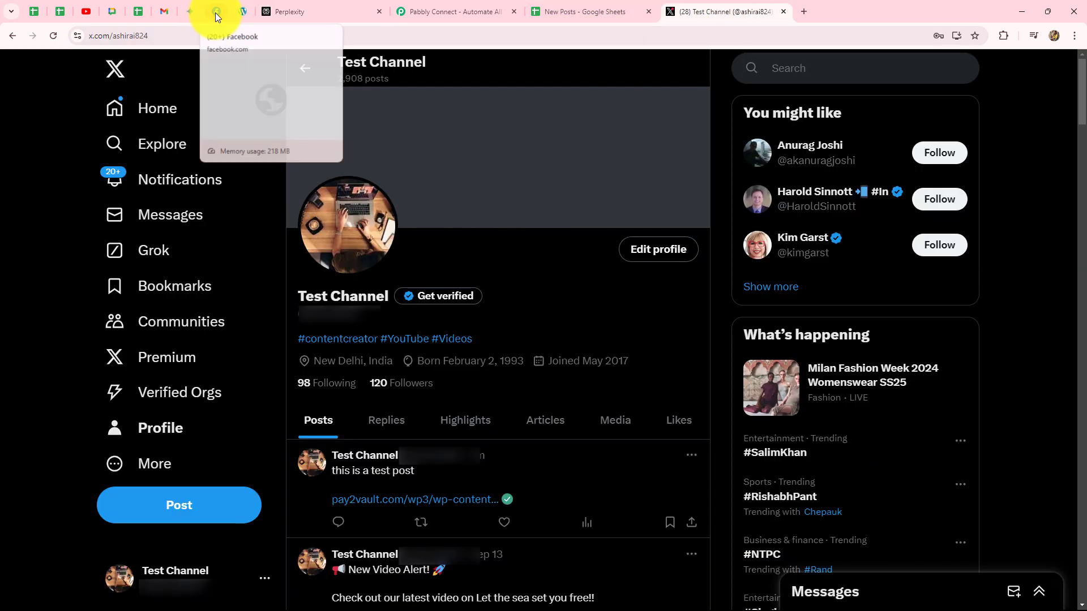
click(216, 12)
click(698, 6)
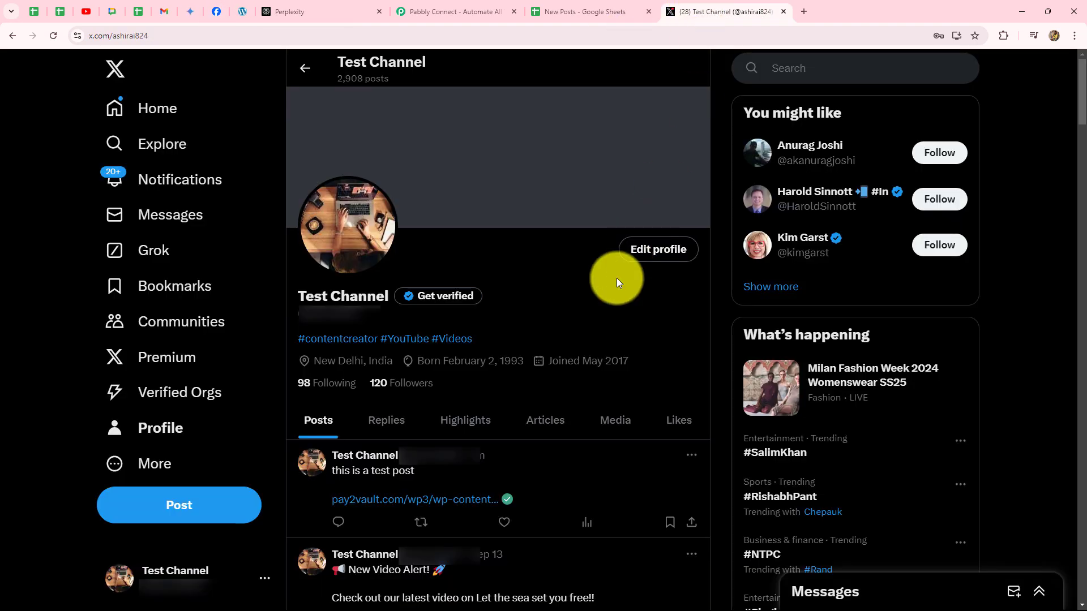
click(560, 9)
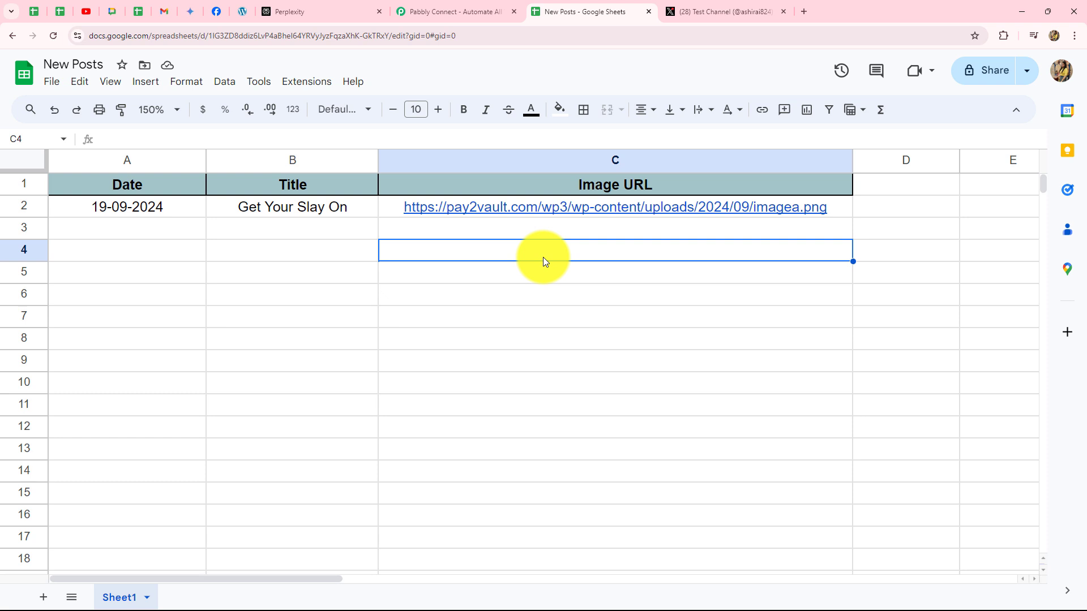
click(316, 9)
click(571, 10)
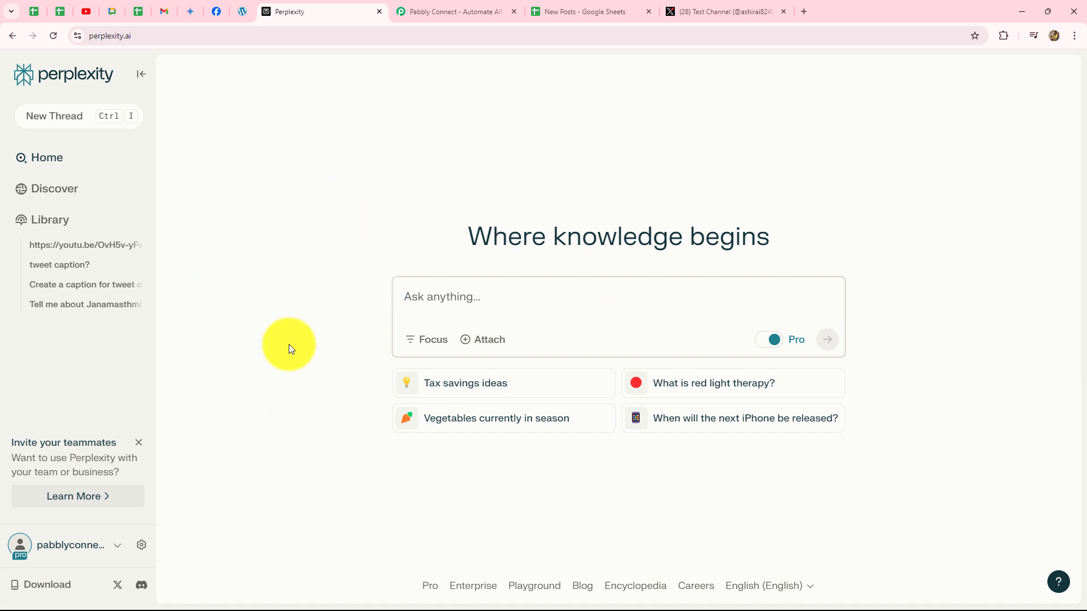
click(218, 12)
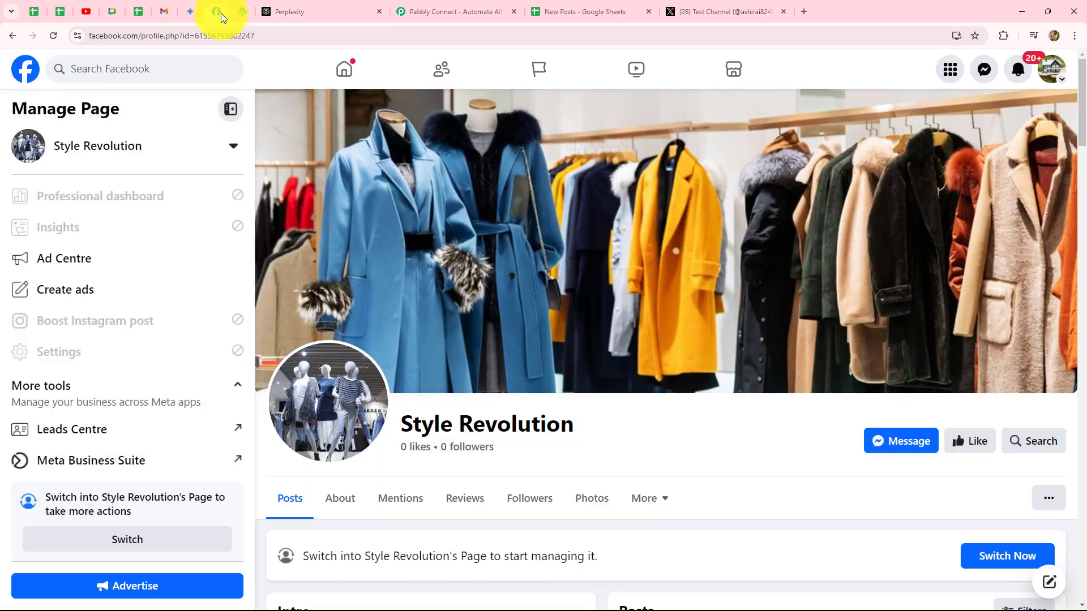
click(719, 11)
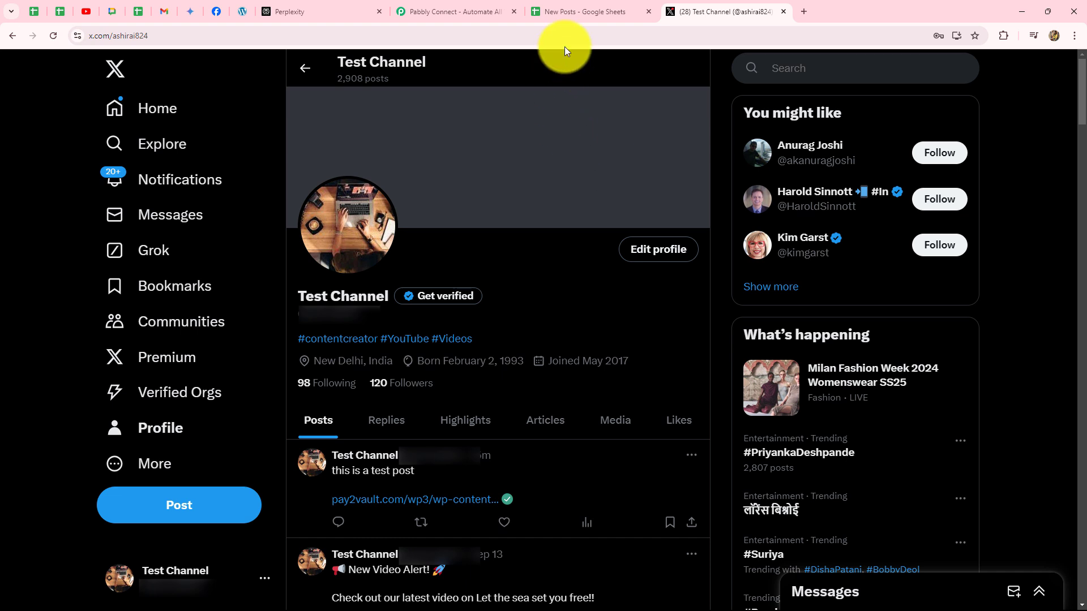
click(572, 12)
click(311, 12)
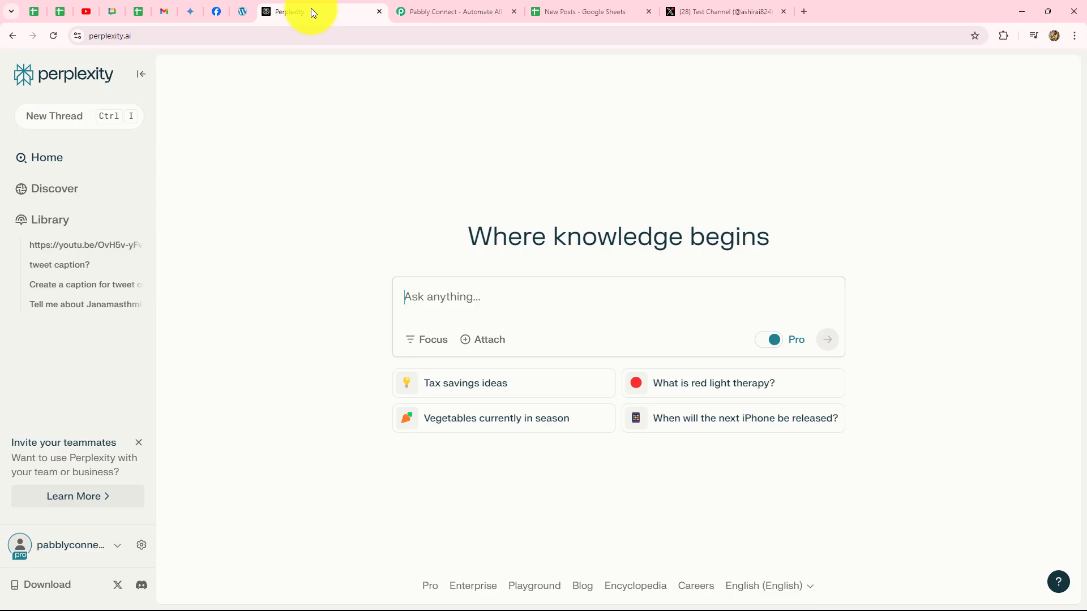
click(216, 11)
click(722, 12)
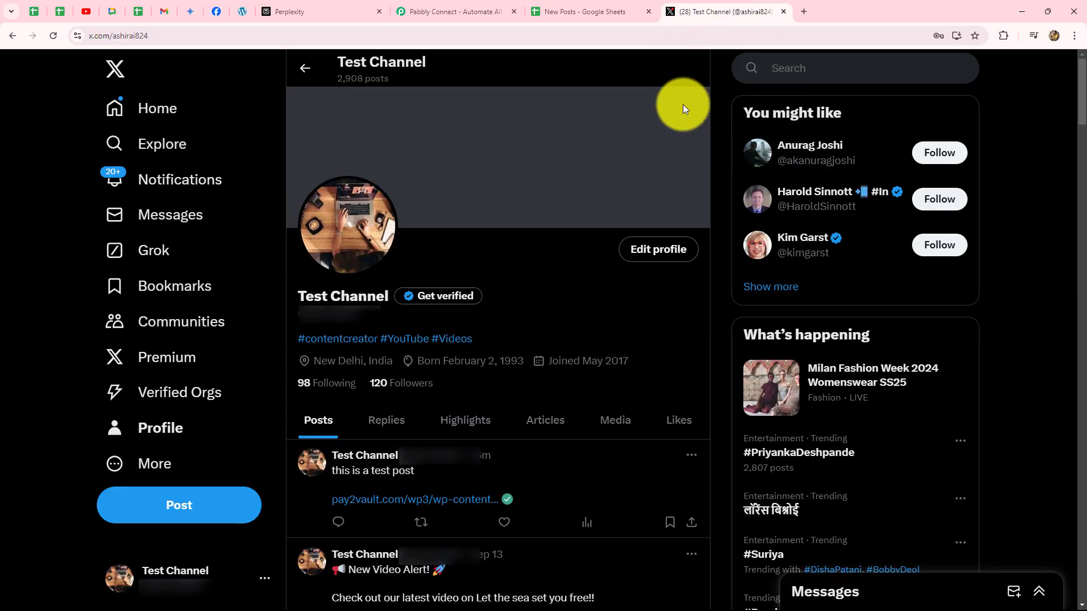
Switch to the Pabbly Connect website and sign in to the account
click(430, 9)
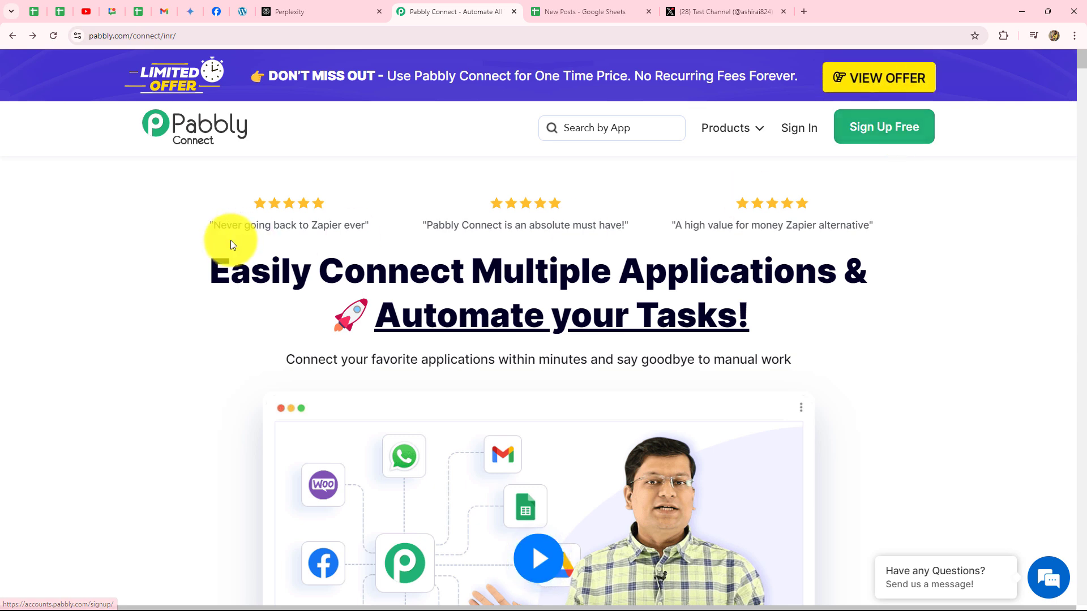
drag(209, 272, 824, 320)
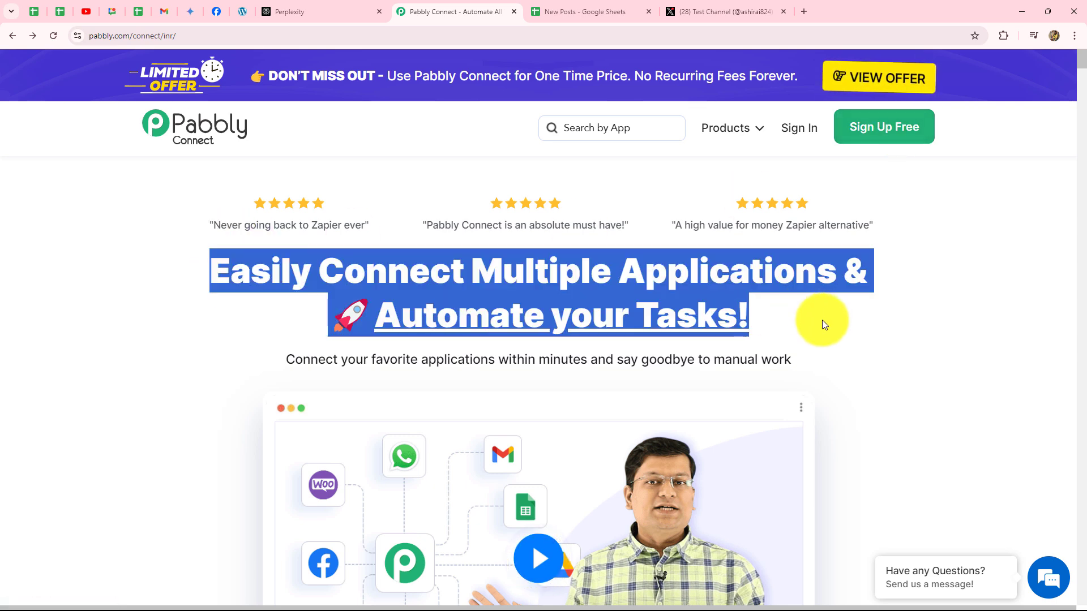
click(822, 320)
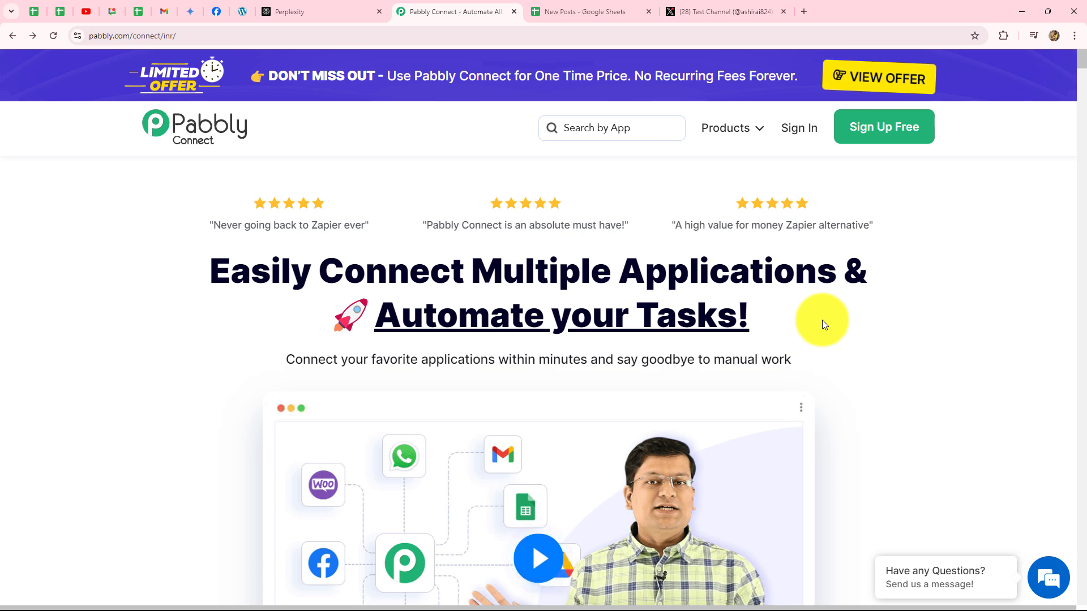
click(803, 129)
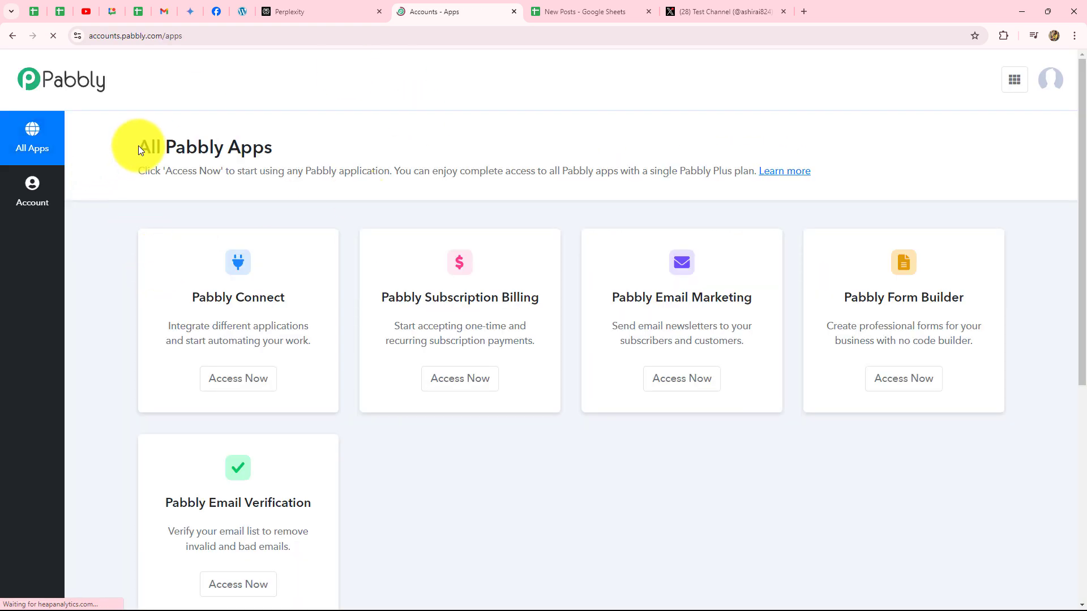
Access Pabbly Connect from the list of all Pabbly apps to open its dashboard
drag(140, 148, 280, 151)
scroll(633, 363, down, 1)
scroll(633, 366, down, 2)
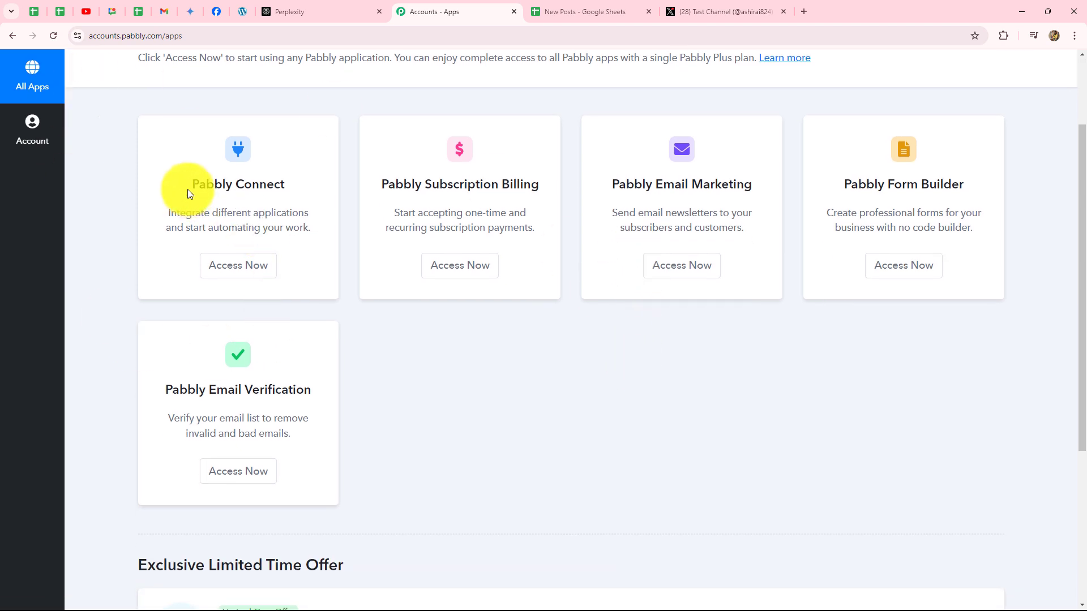
drag(190, 187, 315, 185)
click(232, 267)
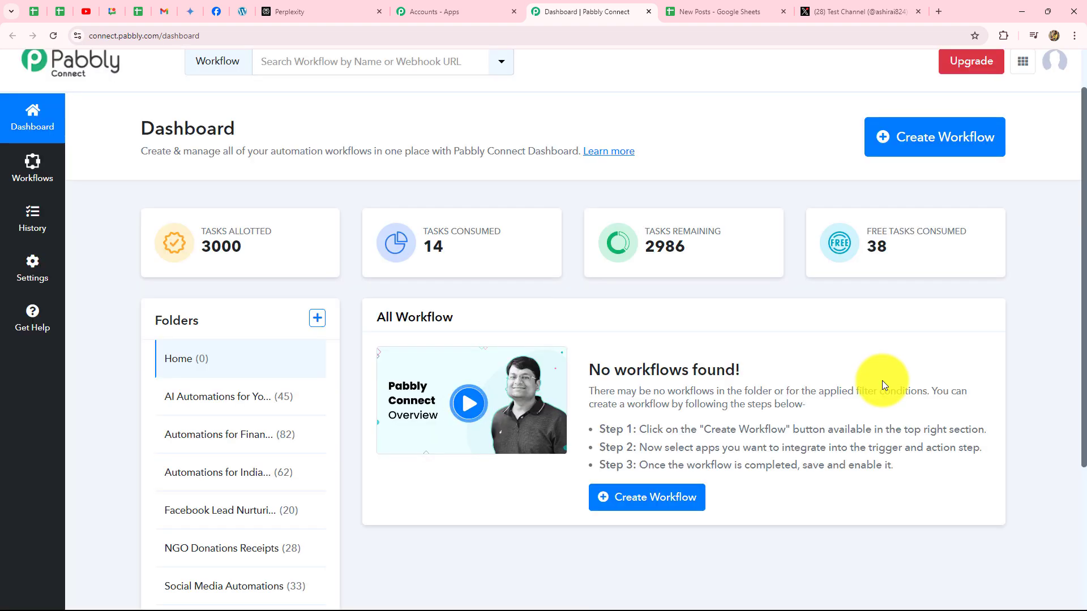
Create a workflow named "Generate Unique Social Media Posts with Perplexity AI" in the Social Media Automations folder
scroll(882, 380, down, 2)
scroll(882, 380, down, 1)
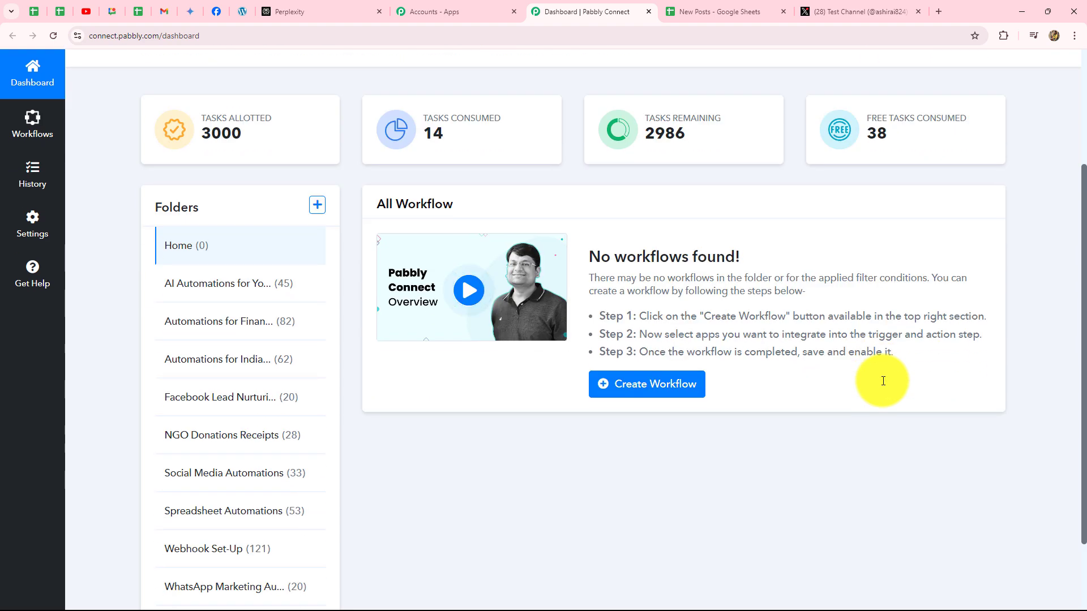
scroll(883, 384, down, 2)
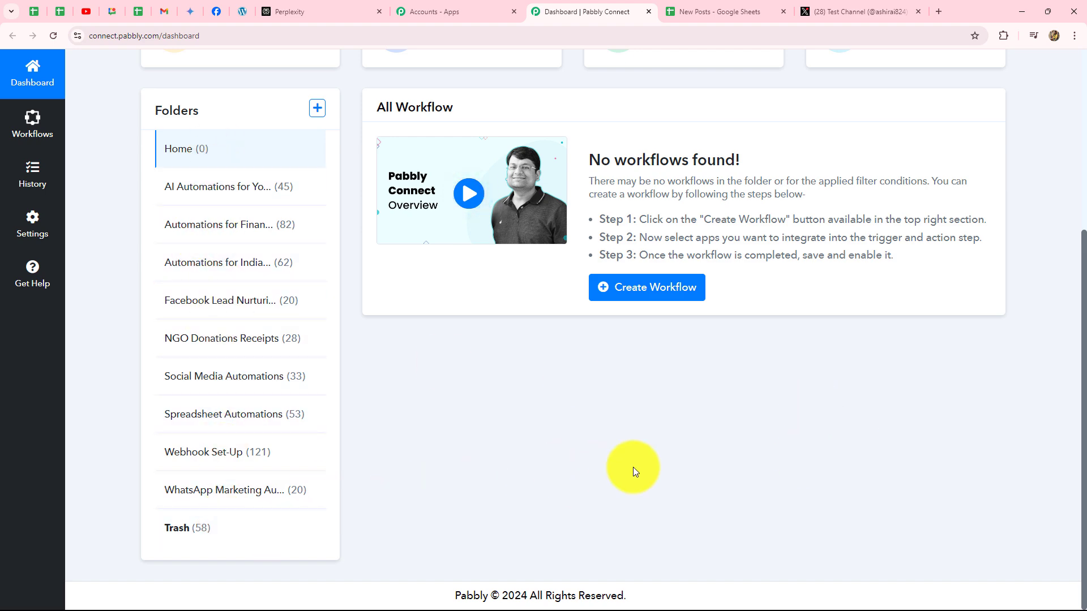
scroll(633, 467, up, 4)
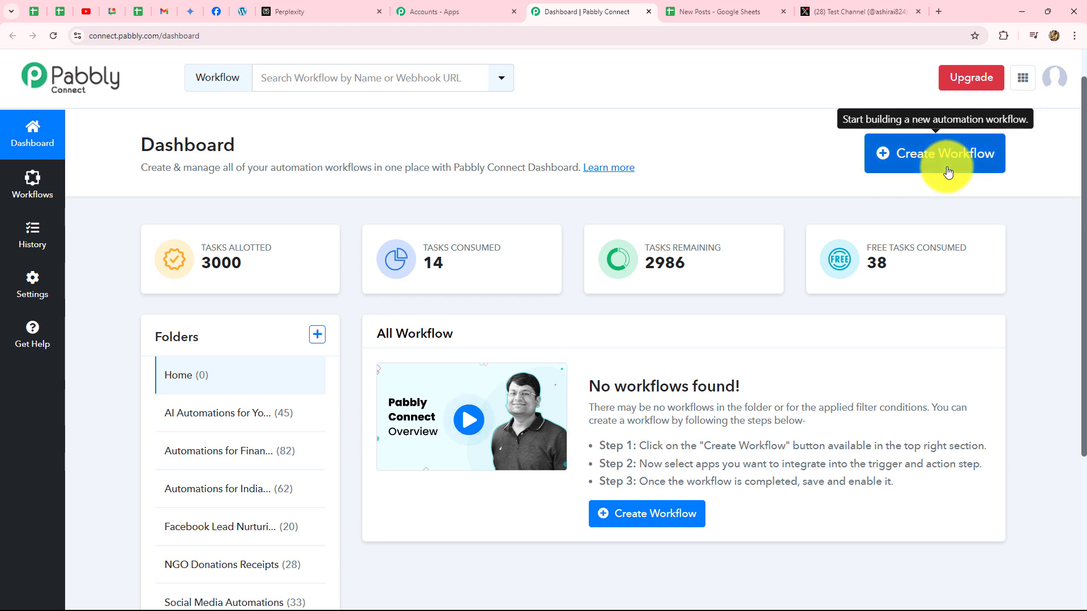
click(947, 172)
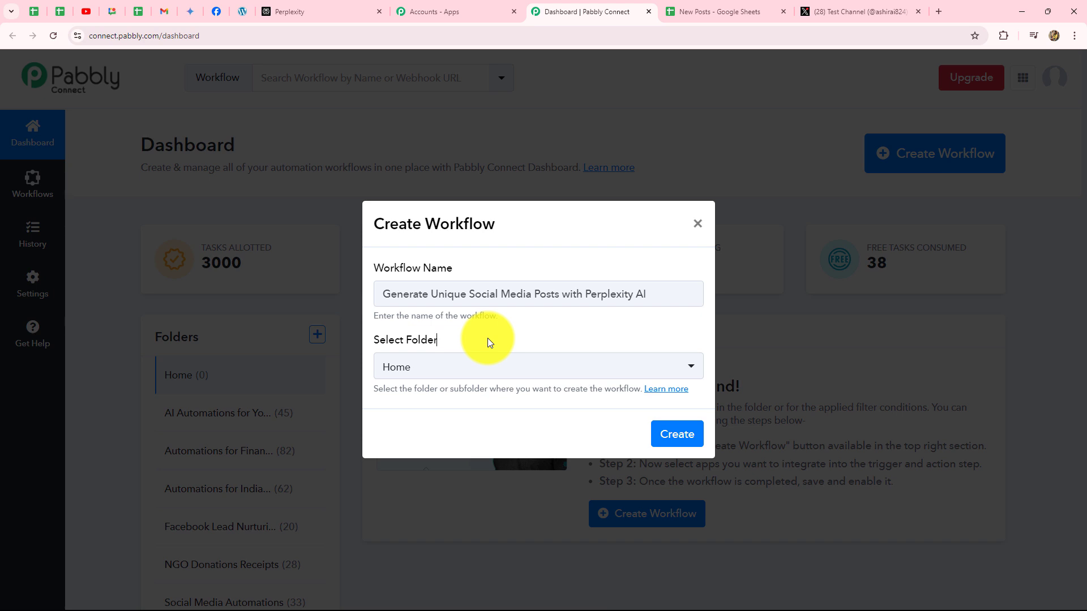
click(462, 369)
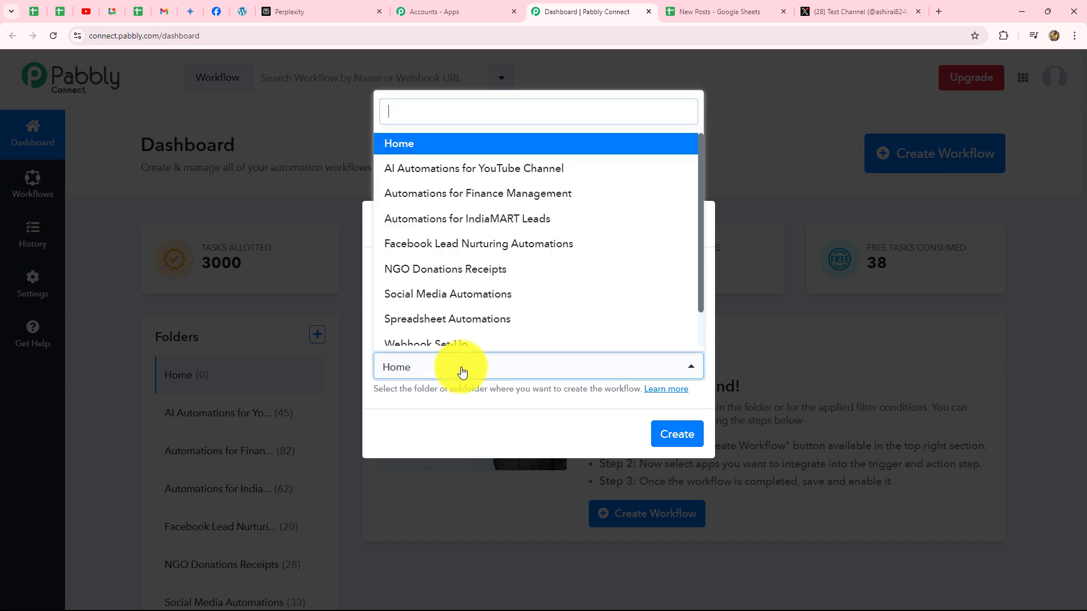
scroll(454, 260, down, 1)
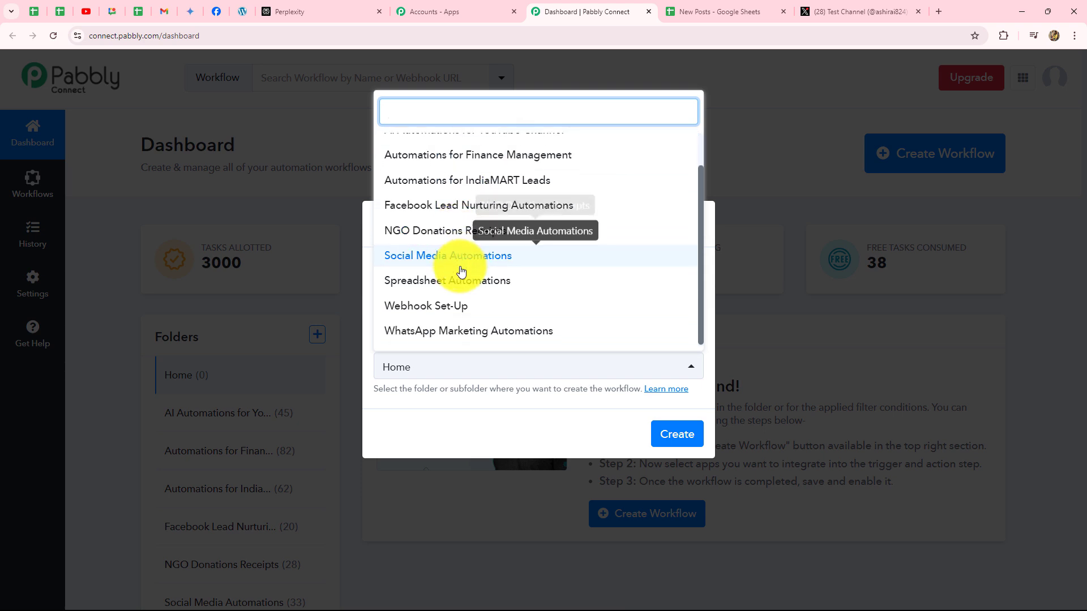
click(443, 256)
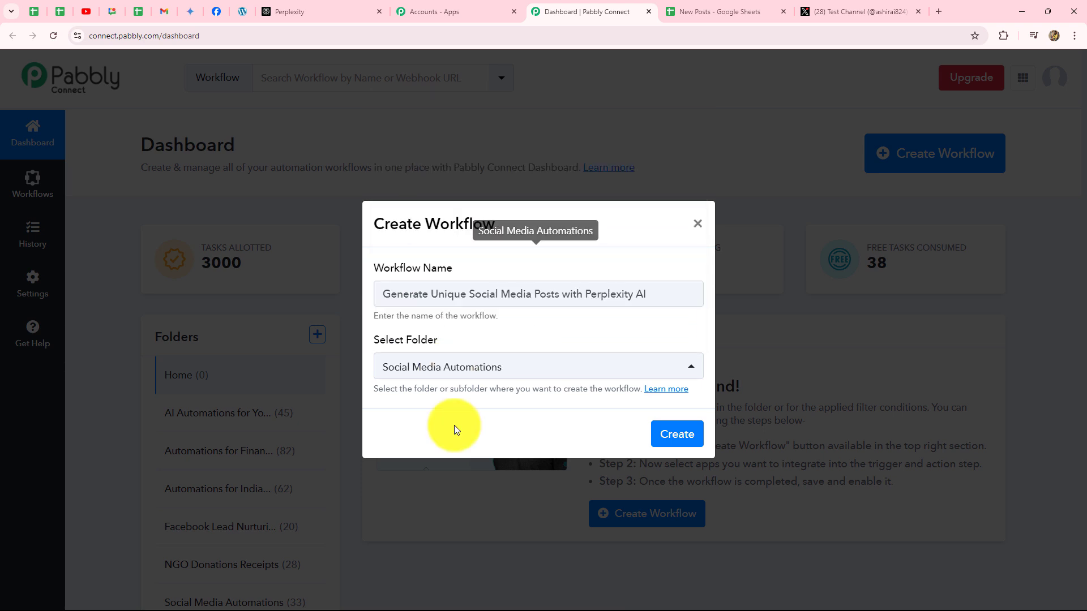
click(674, 437)
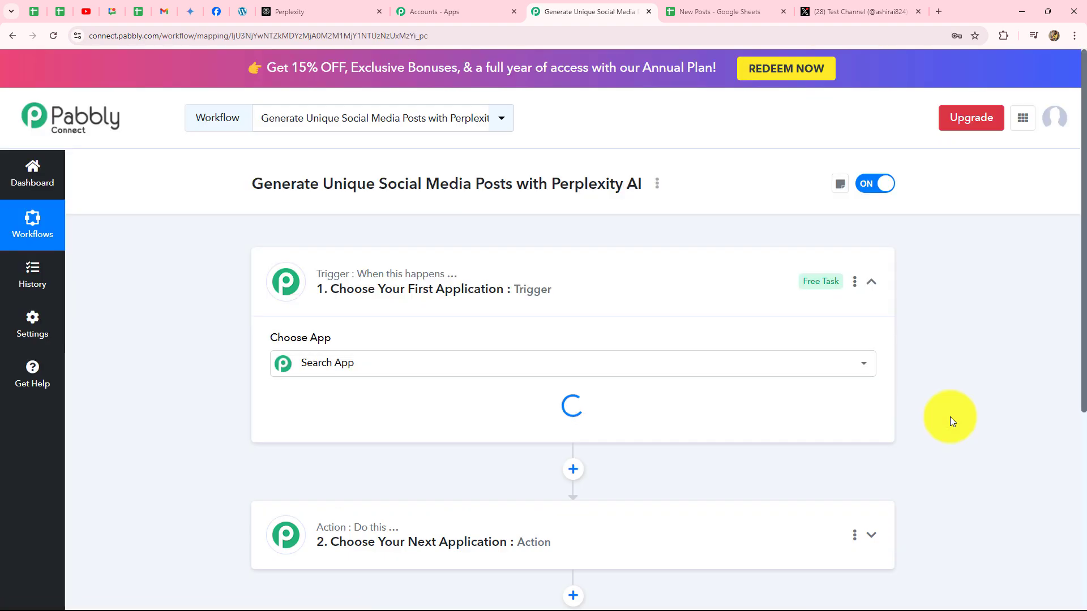
Set the workflow's trigger to Google Sheets with the New or Updated Spreadsheet Row event
click(872, 282)
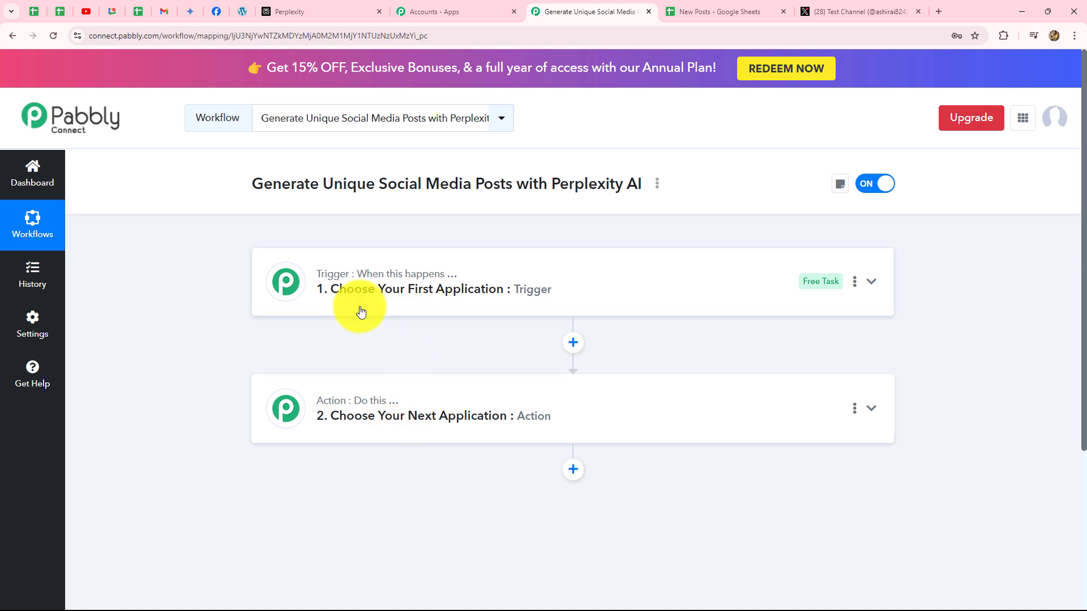
click(728, 8)
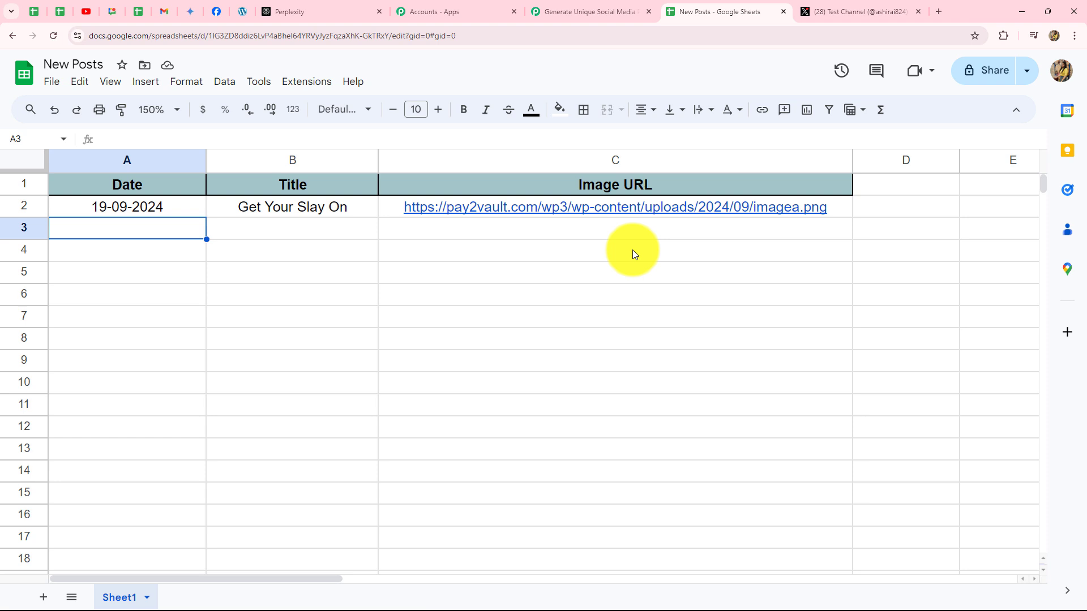
click(558, 8)
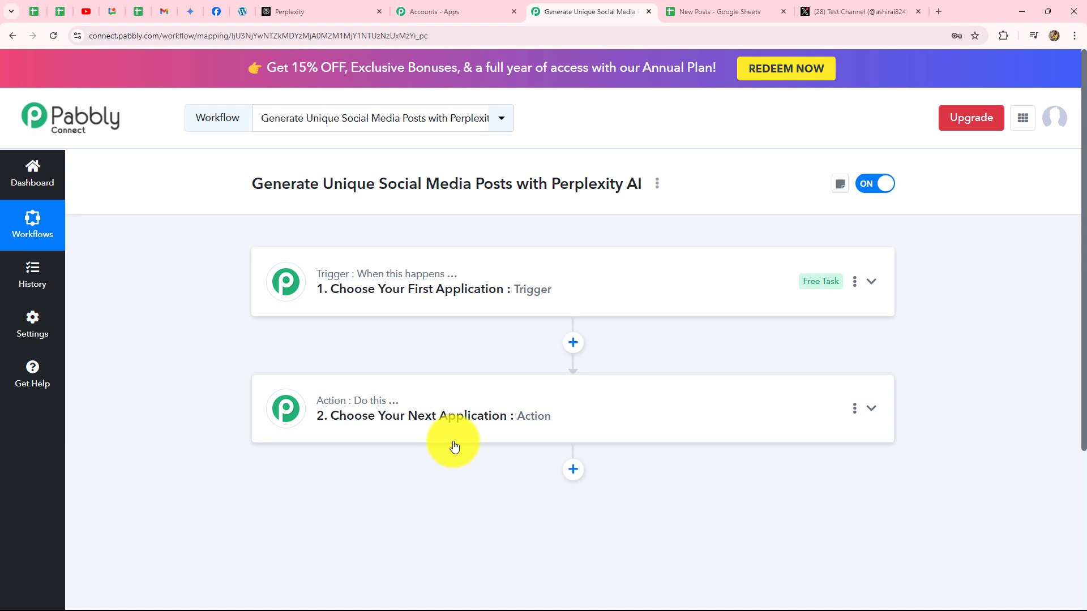
click(368, 272)
scroll(256, 309, down, 3)
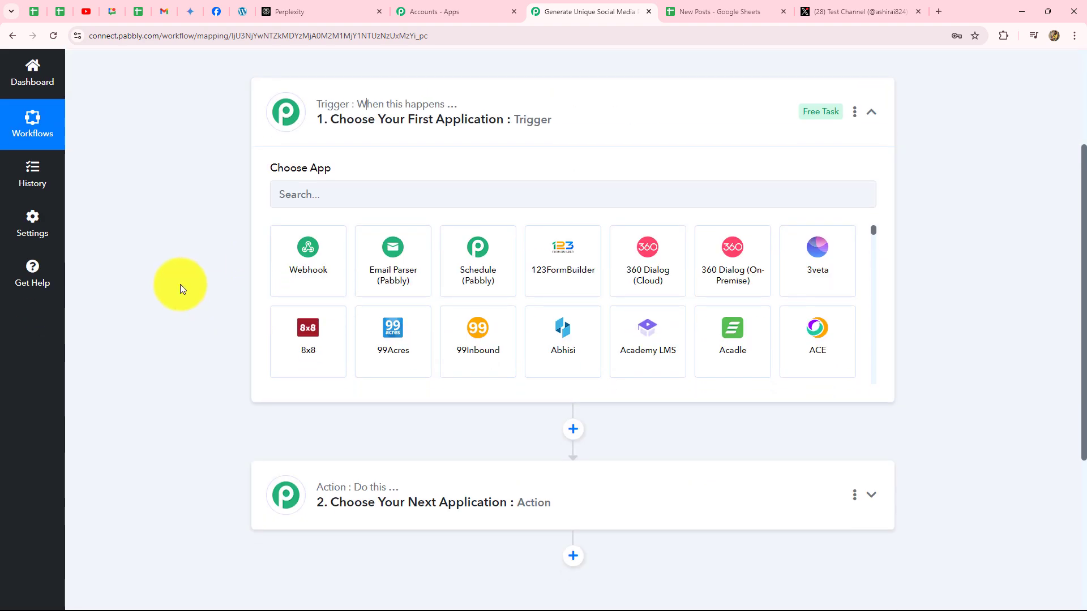
click(315, 194)
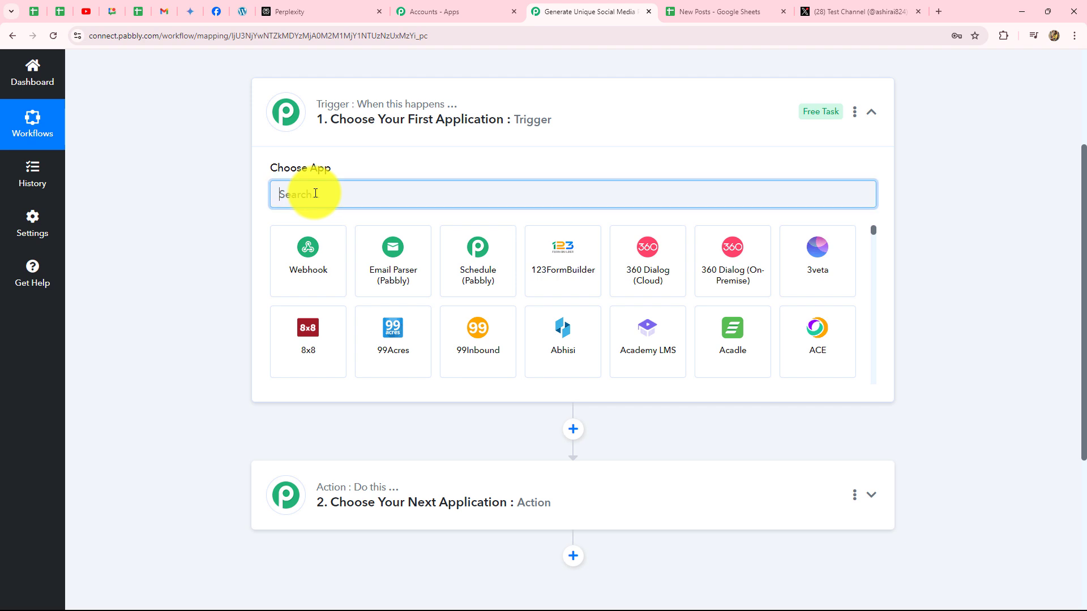
text(Google Sheets)
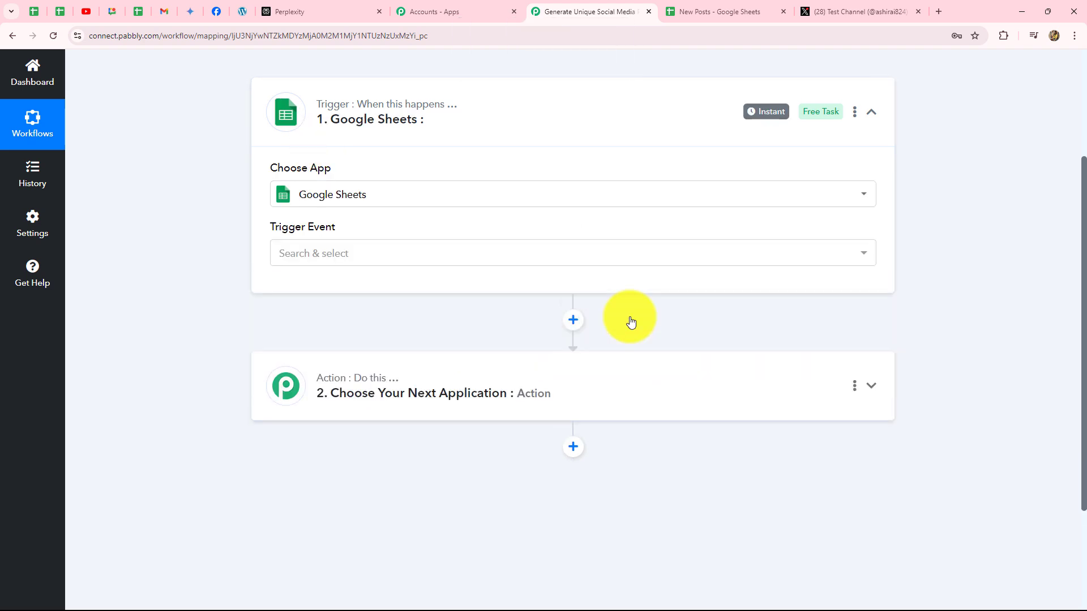
click(300, 254)
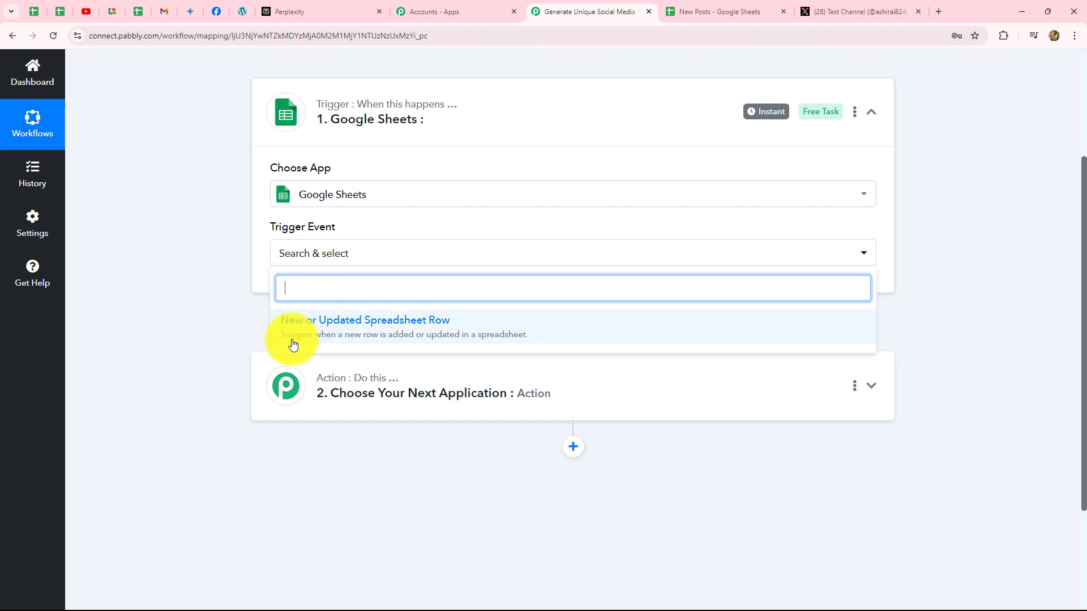
click(411, 329)
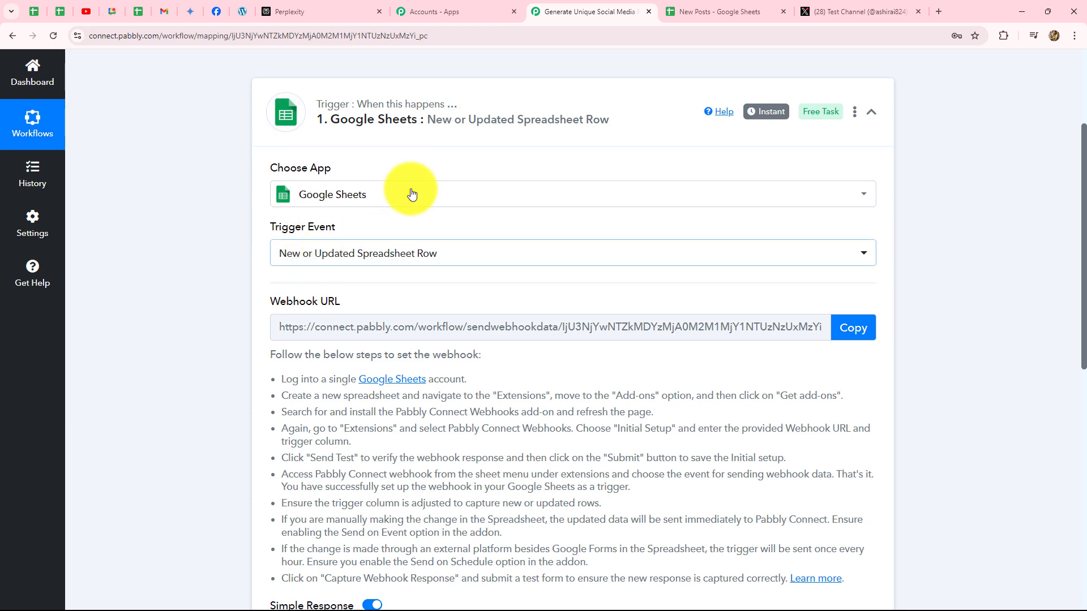
Read the webhook URL setup instructions in the Google Sheets trigger and check the New Posts spreadsheet
scroll(424, 266, down, 3)
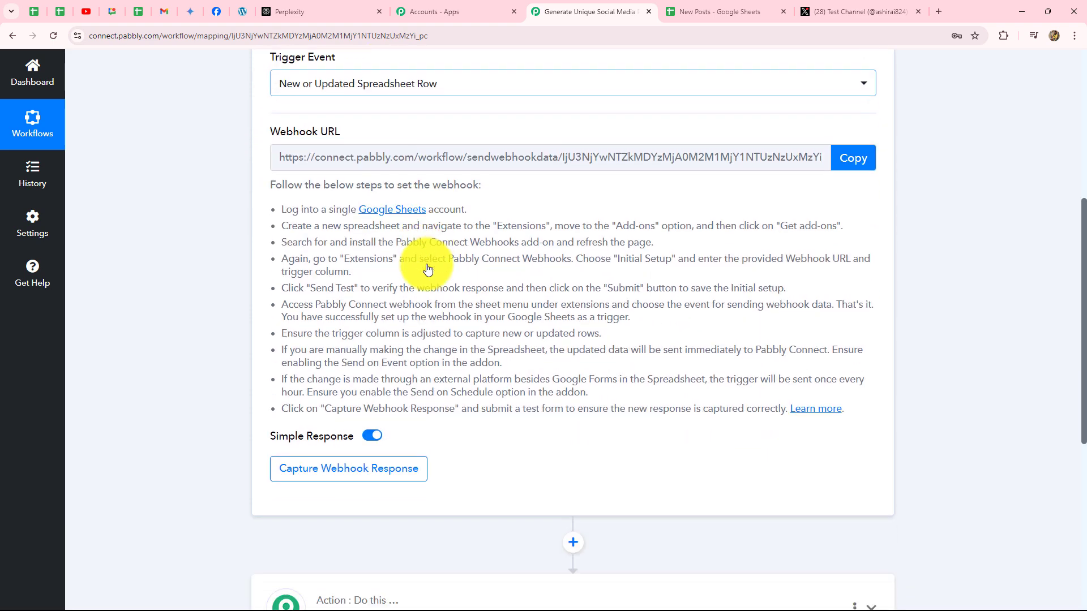
scroll(424, 264, up, 2)
click(722, 11)
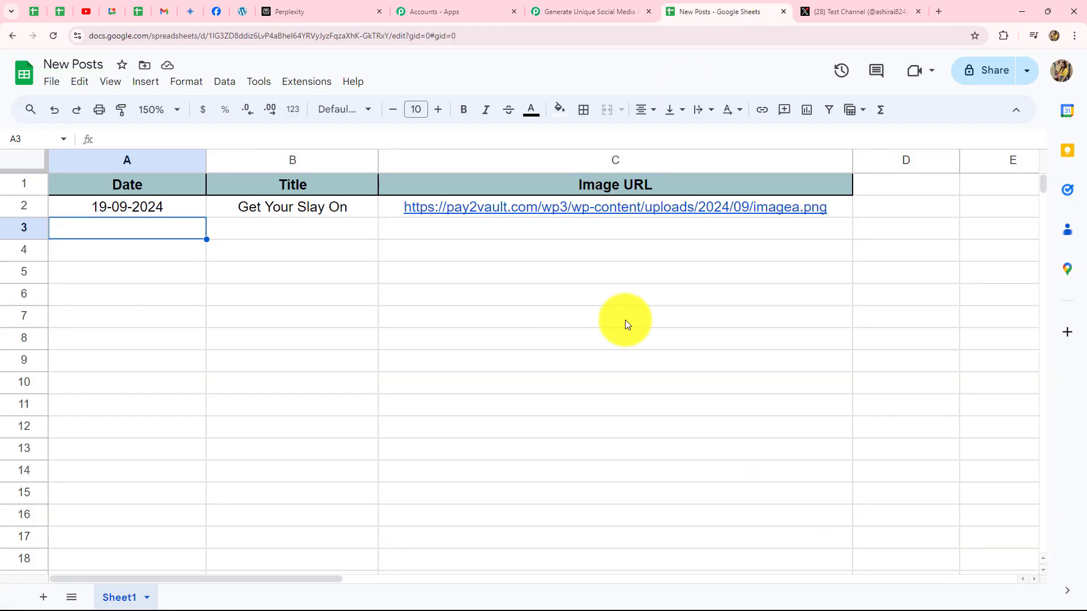
click(591, 8)
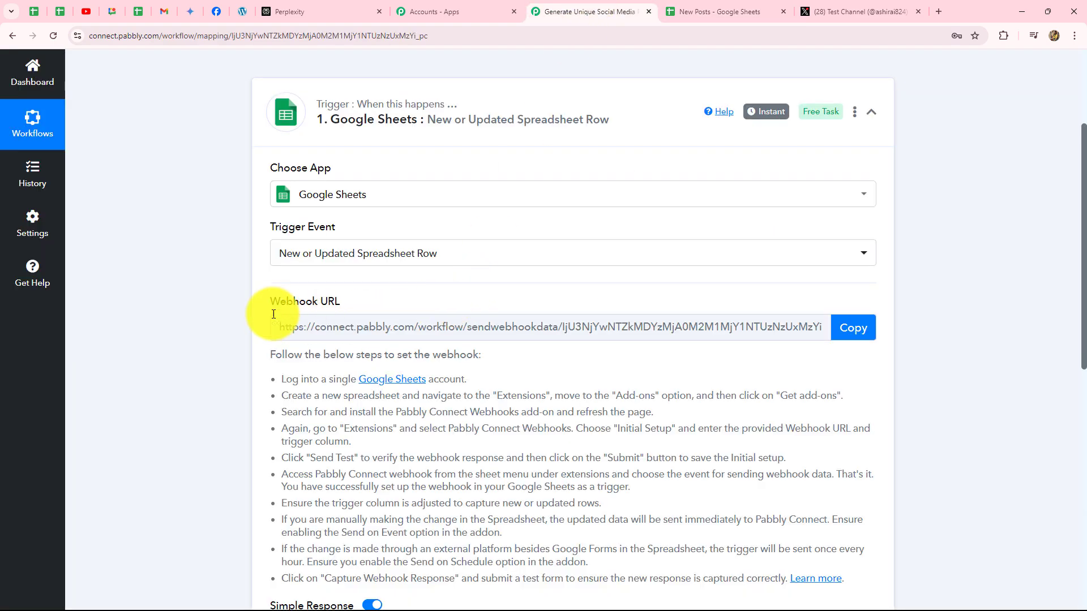
scroll(343, 277, down, 2)
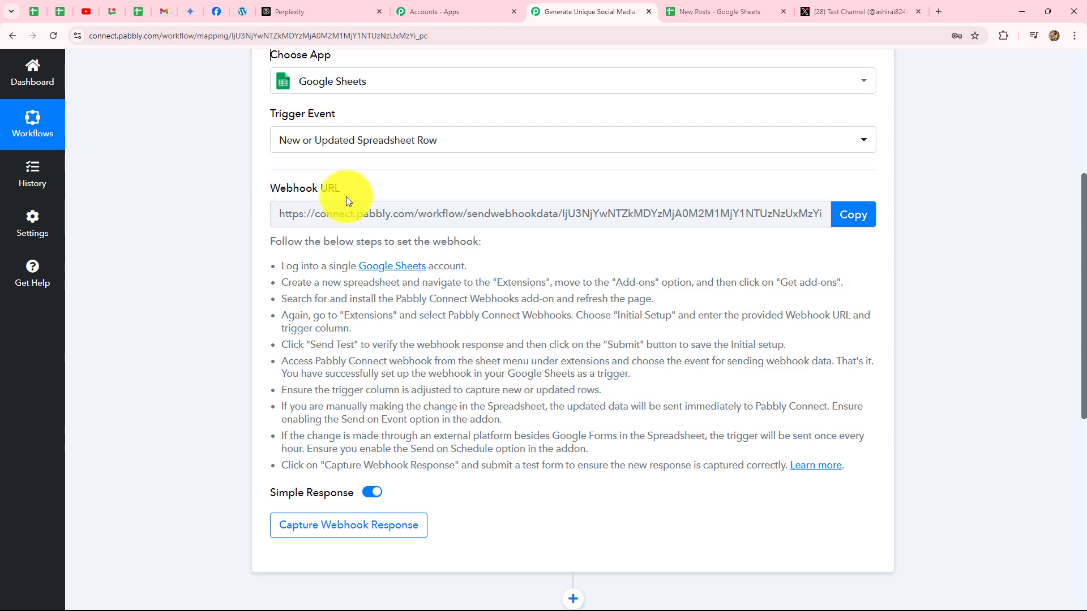
Copy the Google Sheets trigger's webhook URL and have the workflow wait for a webhook response
scroll(516, 363, up, 3)
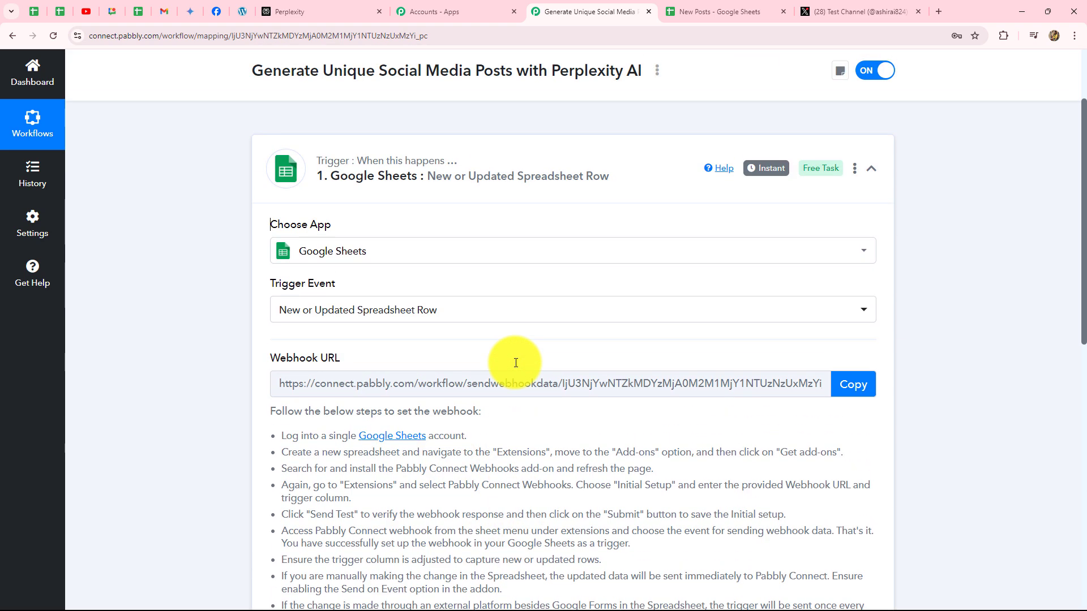
scroll(514, 362, down, 2)
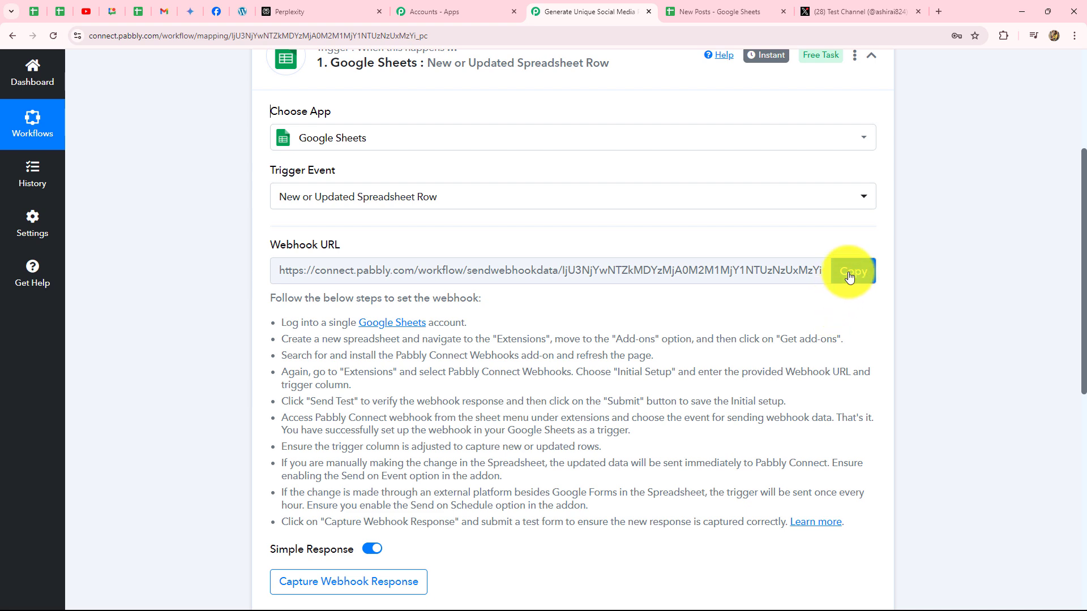
click(848, 273)
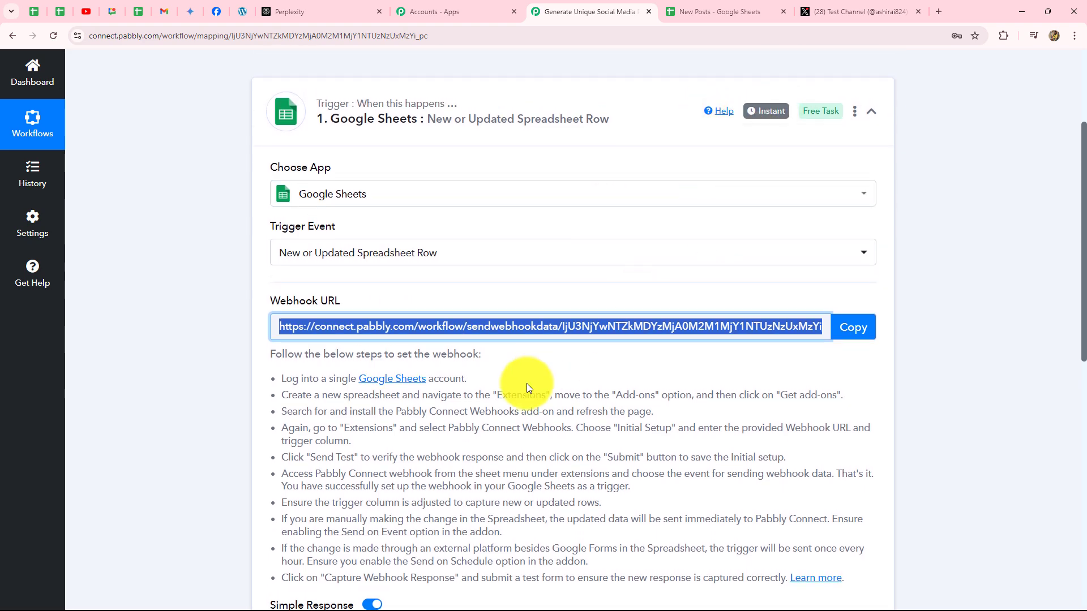
scroll(484, 307, down, 2)
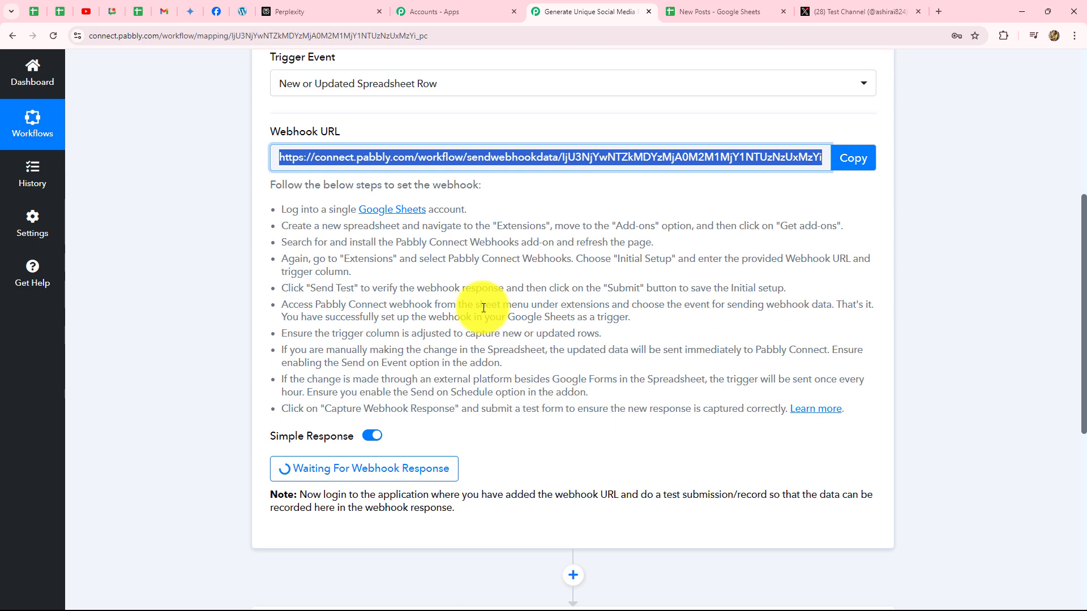
In the New Posts spreadsheet, search the Google Workspace Marketplace for the Pabbly Connect Webhooks add-on and check its installation status
click(685, 15)
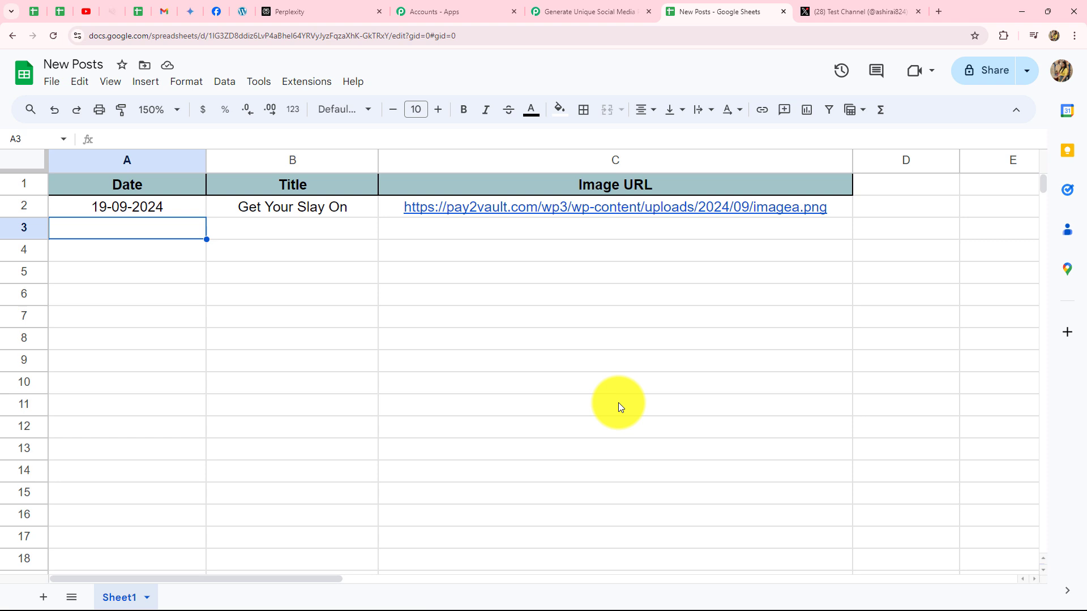
click(295, 85)
mouse_move(300, 120)
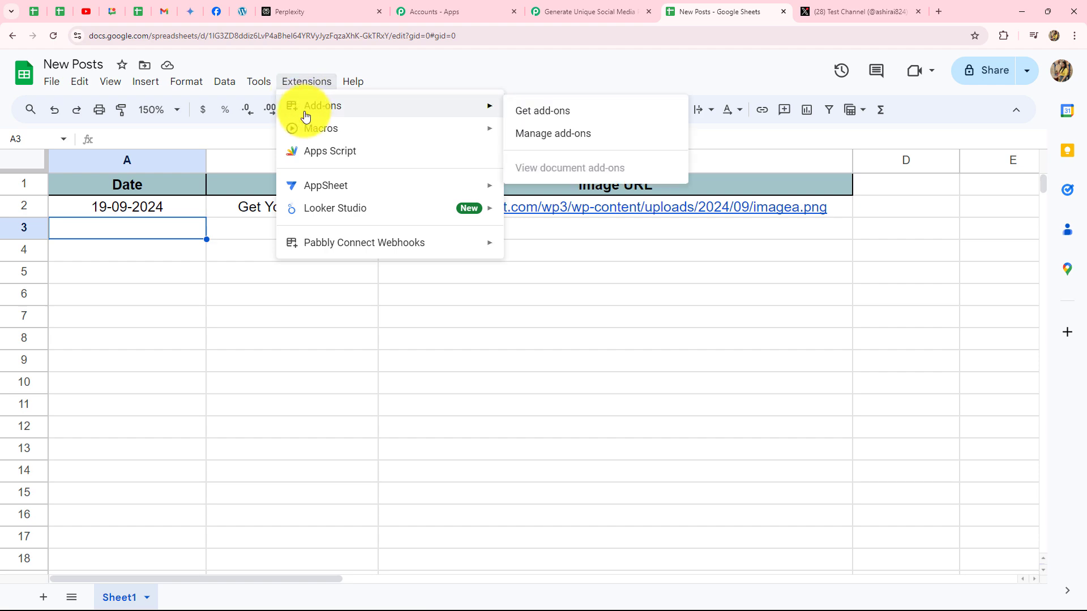
click(551, 115)
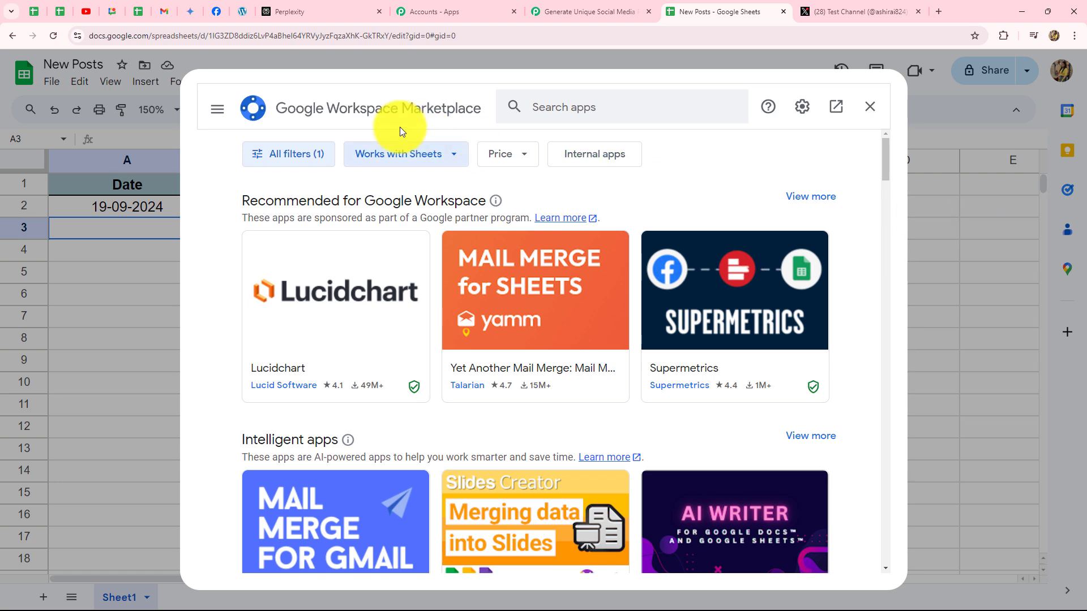
click(564, 112)
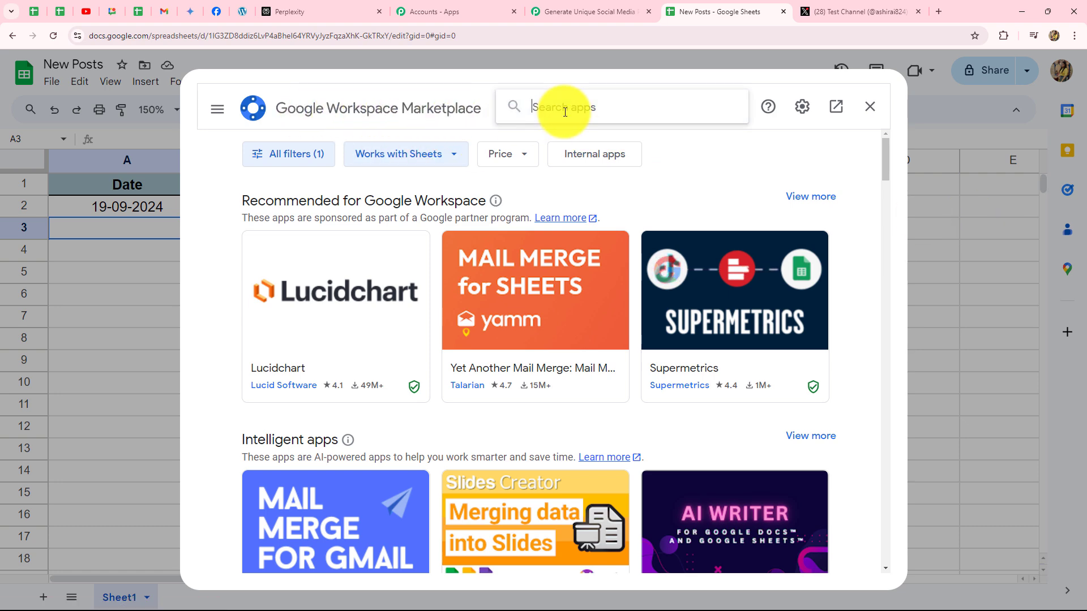
key(Caps_Lock)
text(Pabb)
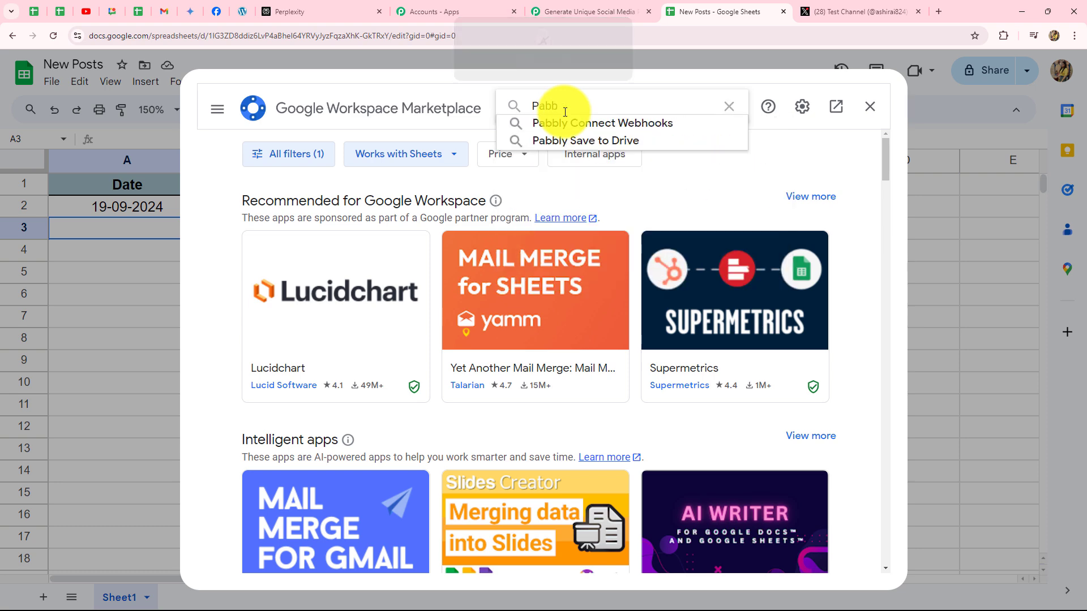
click(558, 124)
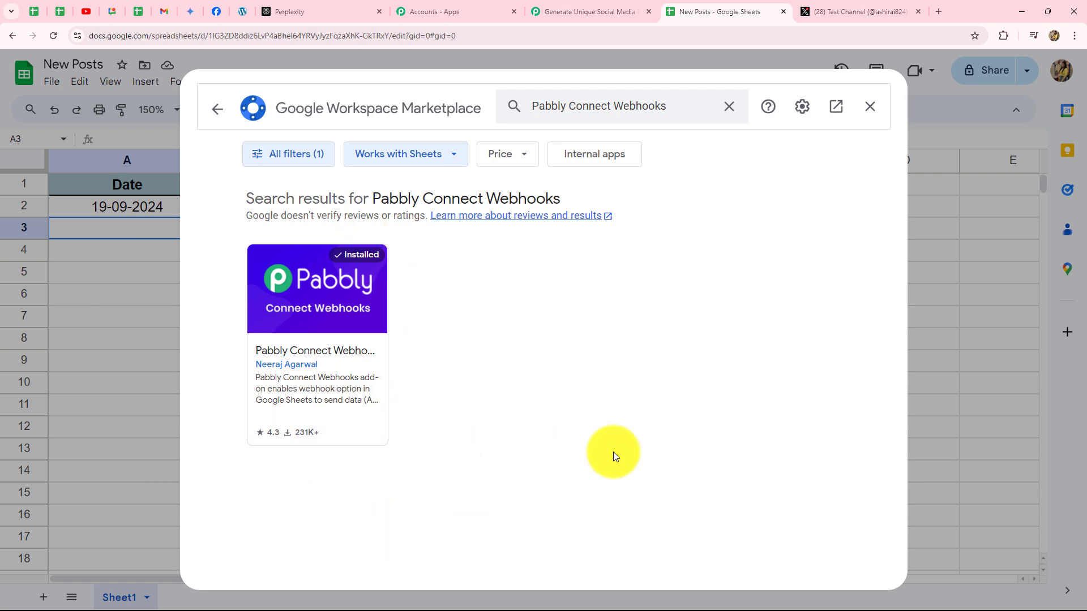
click(869, 107)
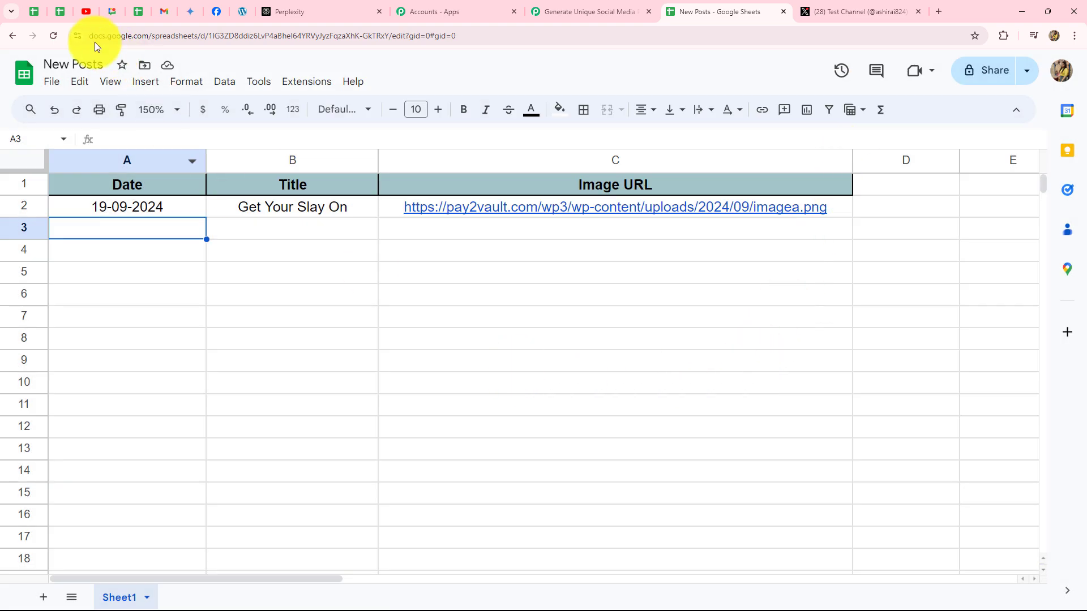
Start the Pabbly Connect Webhooks initial setup for Sheet1 and enter the copied webhook URL
click(302, 84)
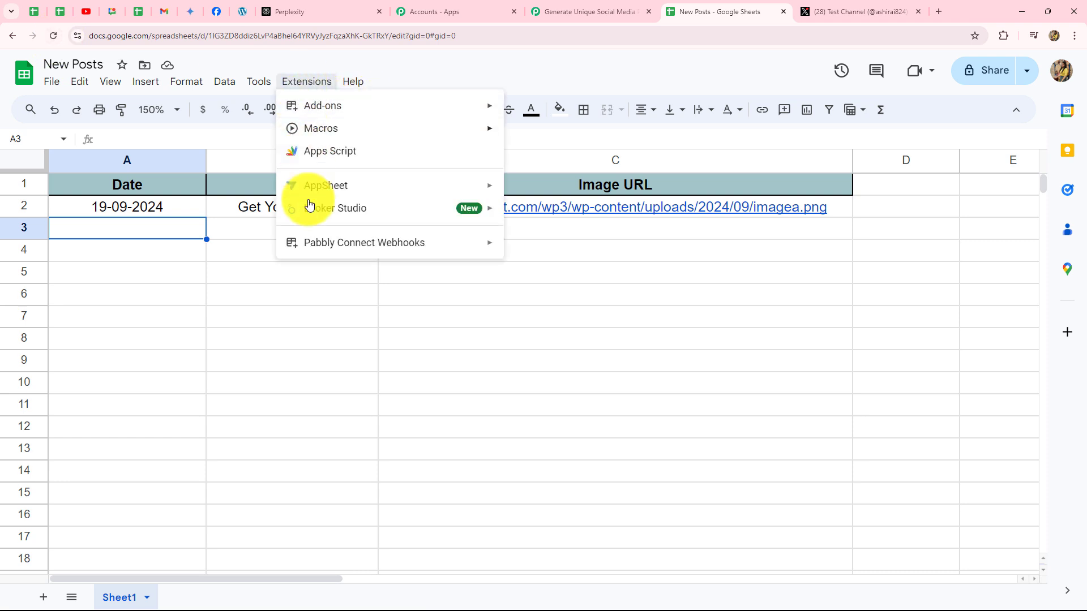
mouse_move(344, 248)
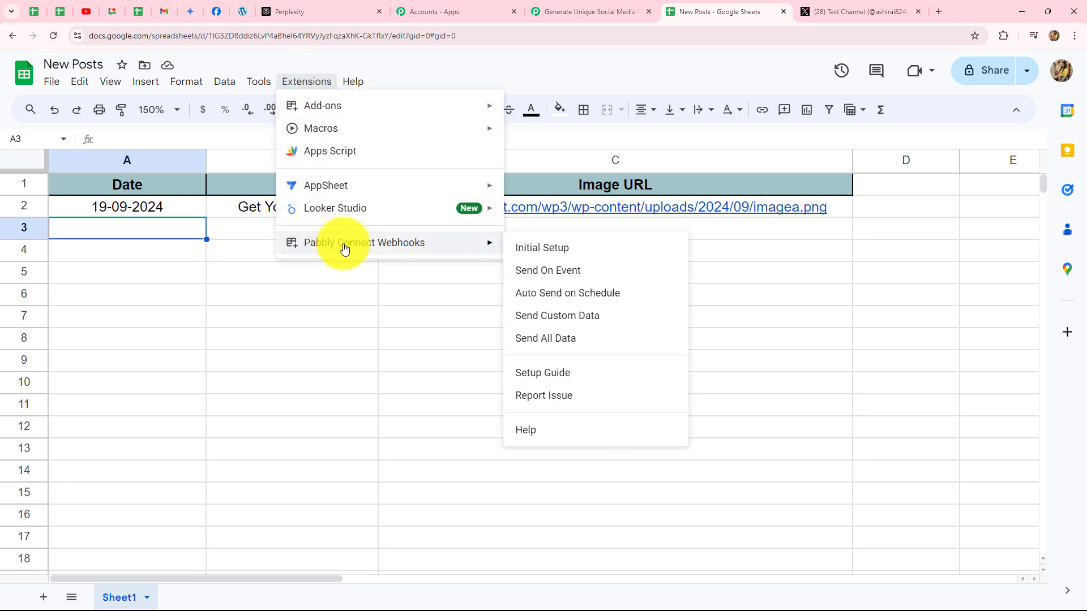
click(532, 247)
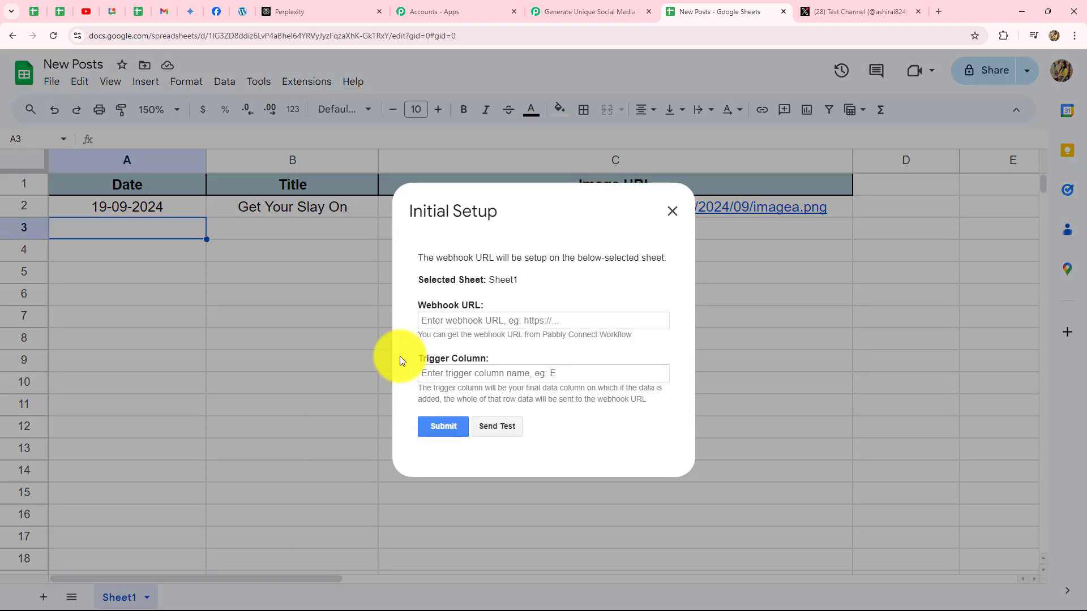
click(456, 319)
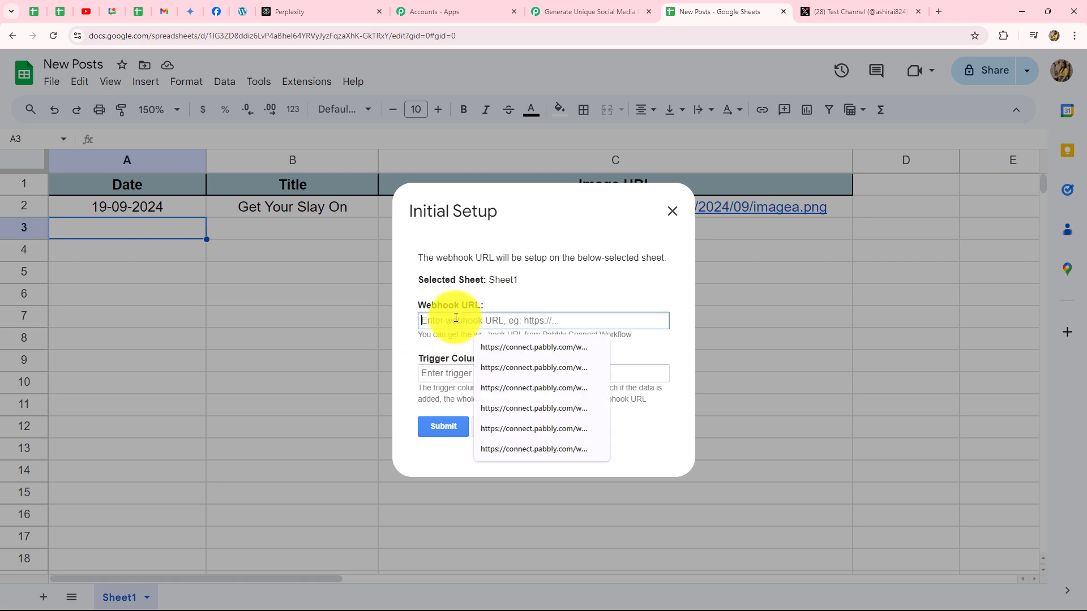
key(ctrl+v)
click(410, 337)
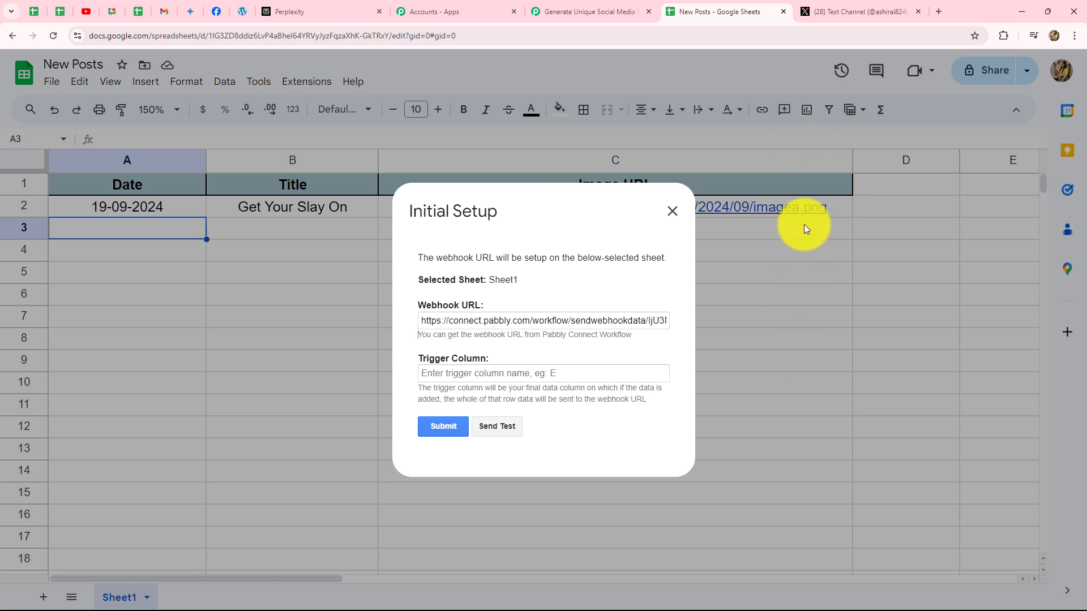
Set the trigger column to C, send the test data, and submit the initial setup
click(480, 374)
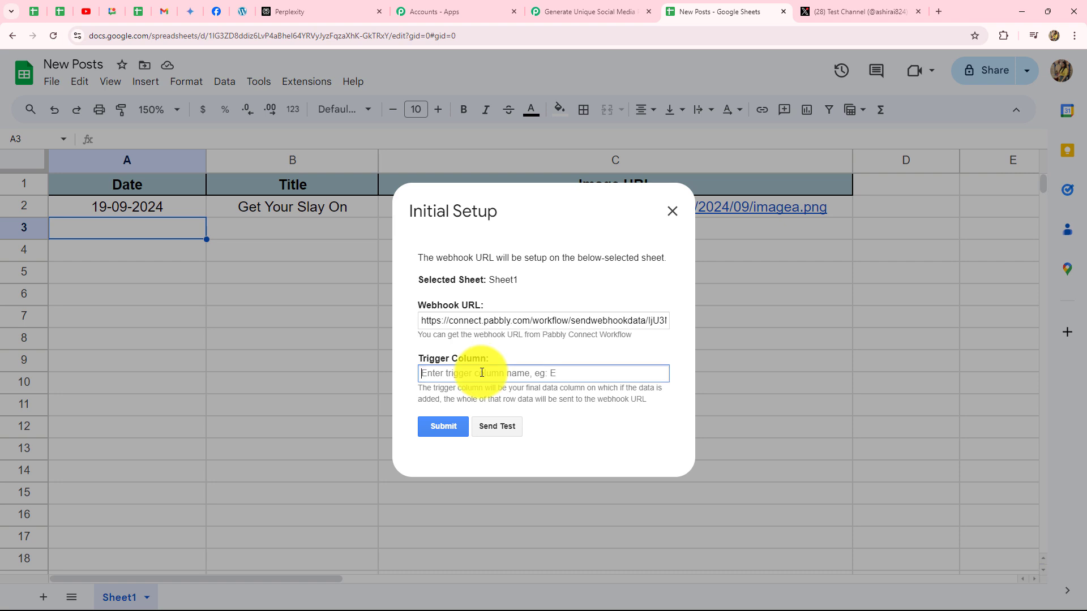
key(Caps_Lock)
text(C)
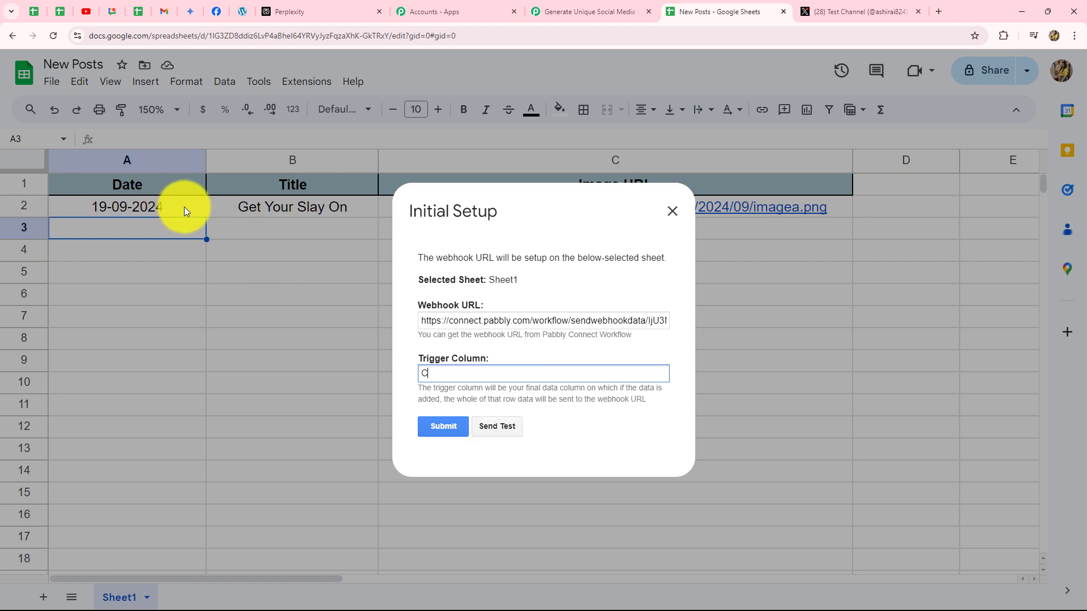
click(497, 433)
scroll(567, 404, down, 1)
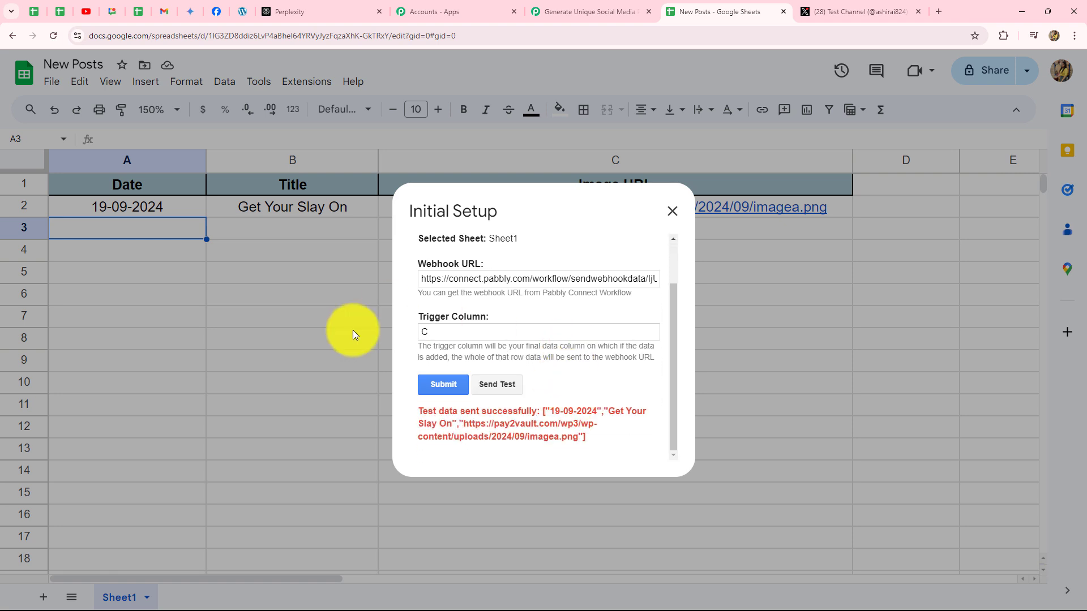
click(438, 386)
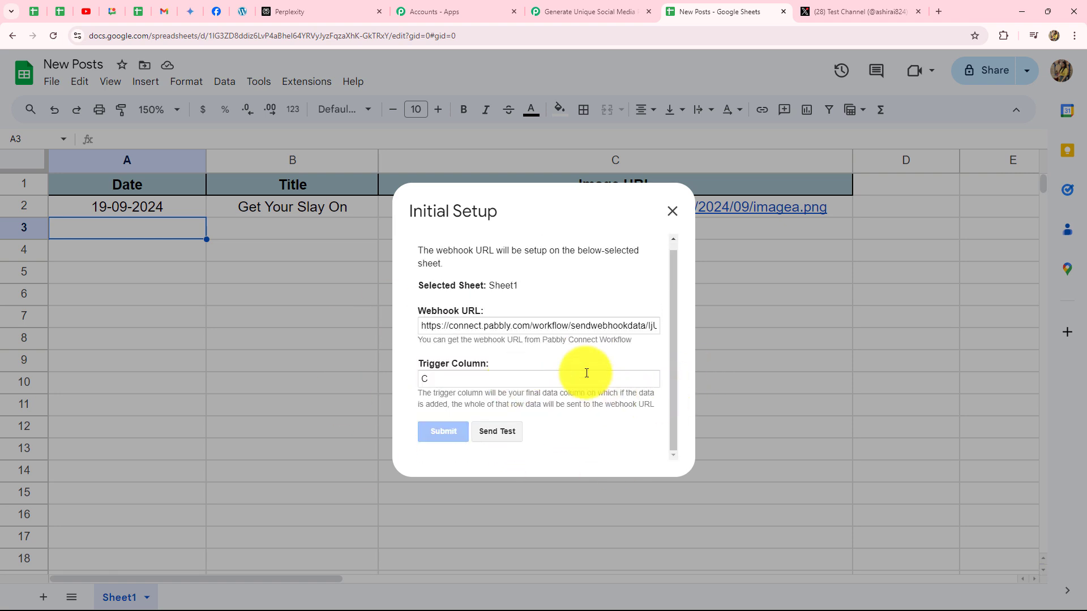
click(675, 211)
Examine the webhook response captured in the Pabbly Connect workflow and compare its row index with the New Posts sheet
click(612, 8)
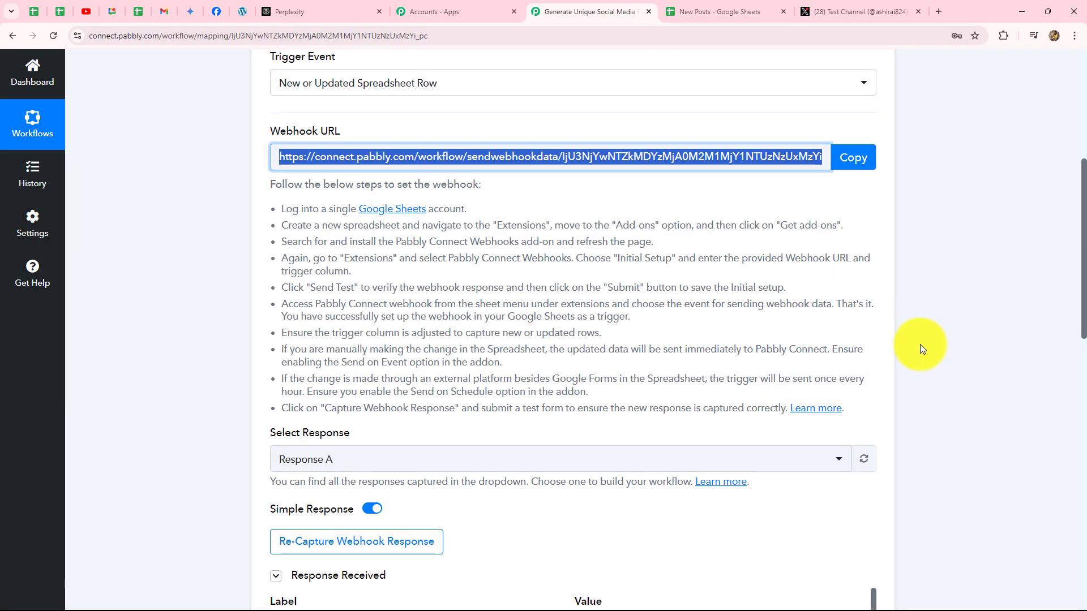
scroll(919, 344, down, 5)
scroll(919, 344, down, 3)
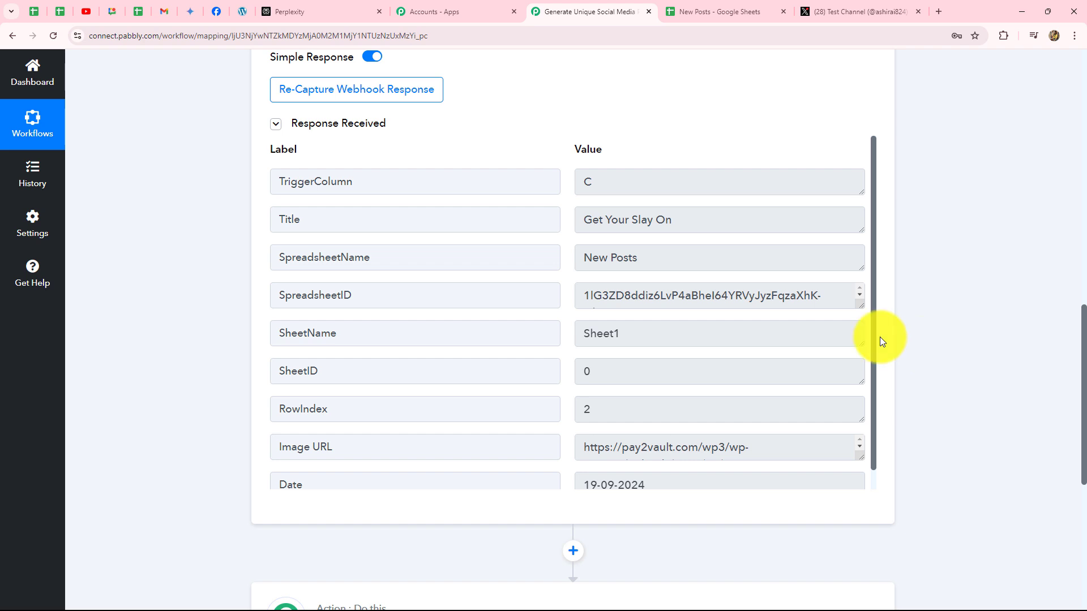
double_click(588, 184)
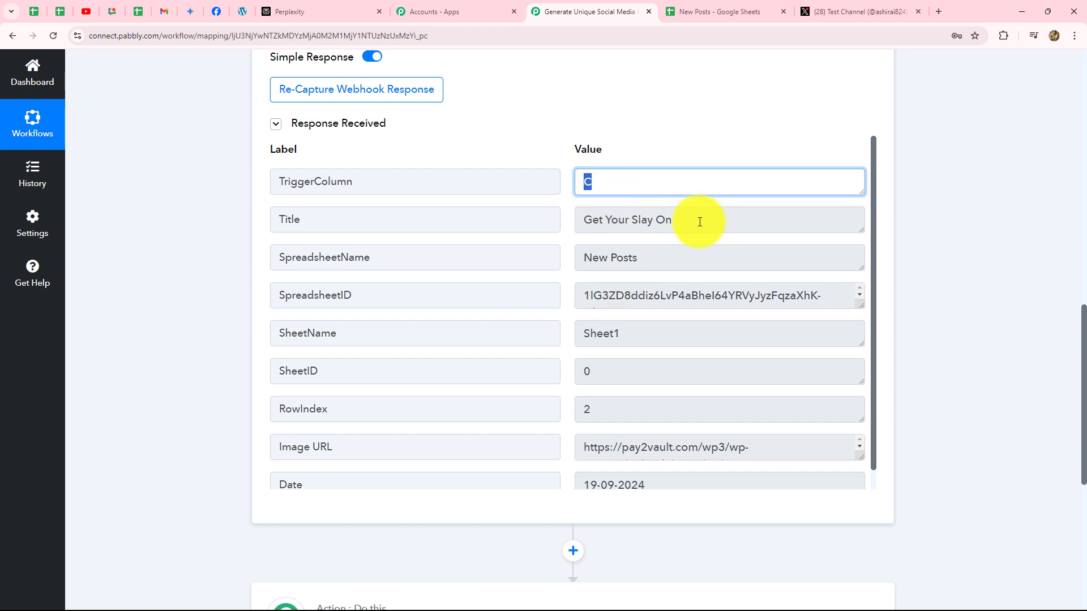
drag(700, 222, 560, 216)
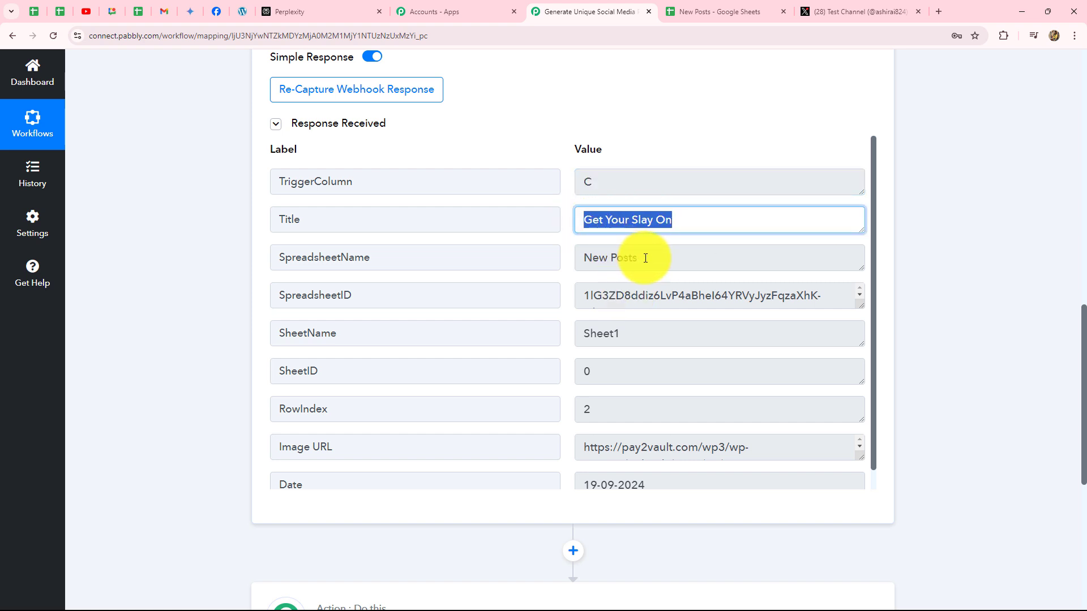
drag(646, 259, 568, 274)
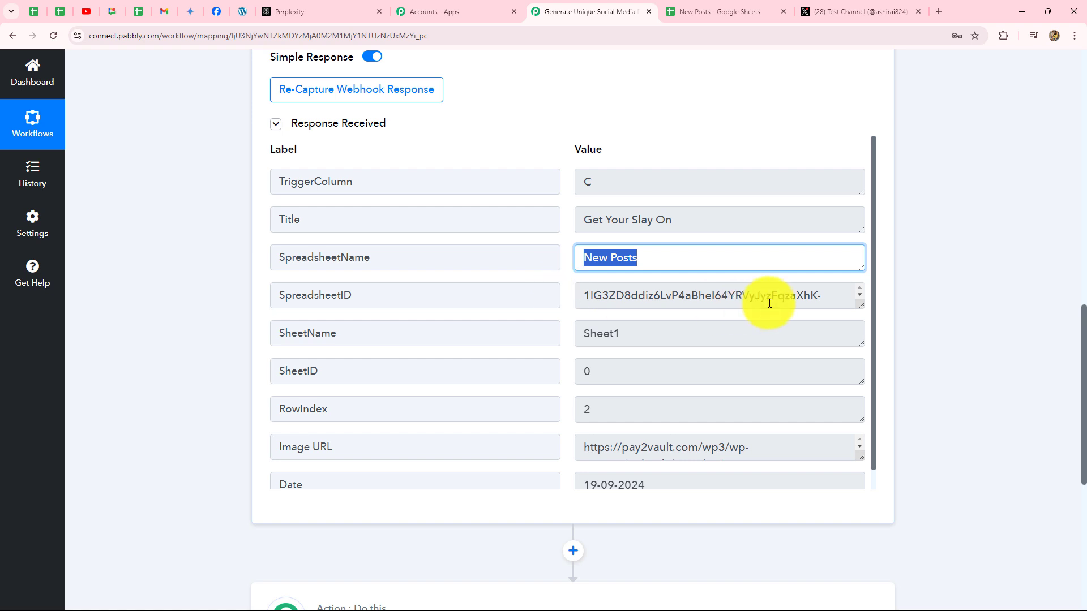
drag(830, 297, 562, 364)
scroll(597, 357, down, 1)
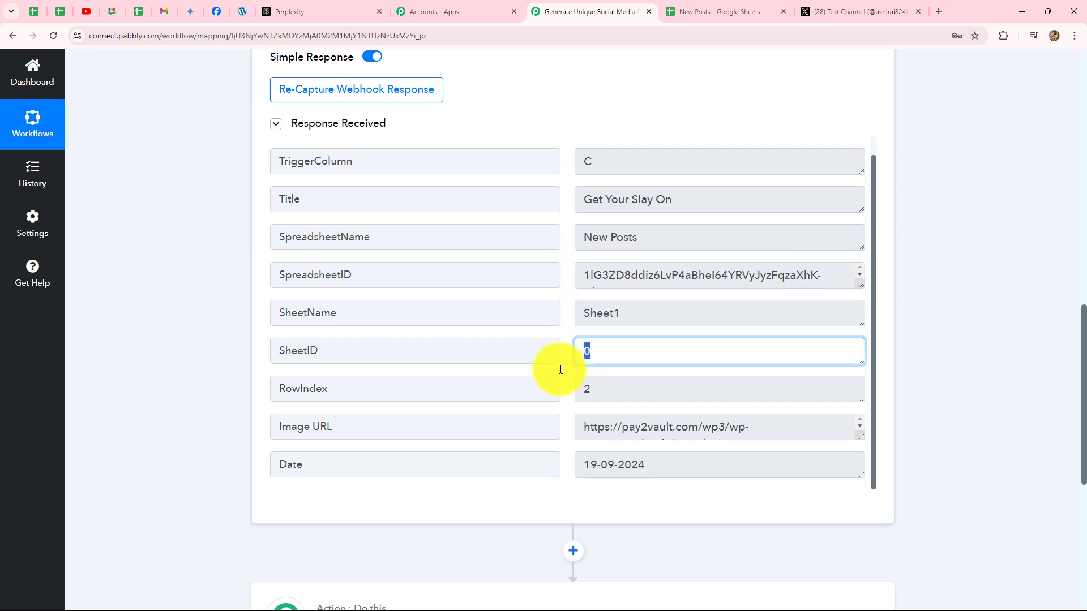
drag(628, 390, 543, 393)
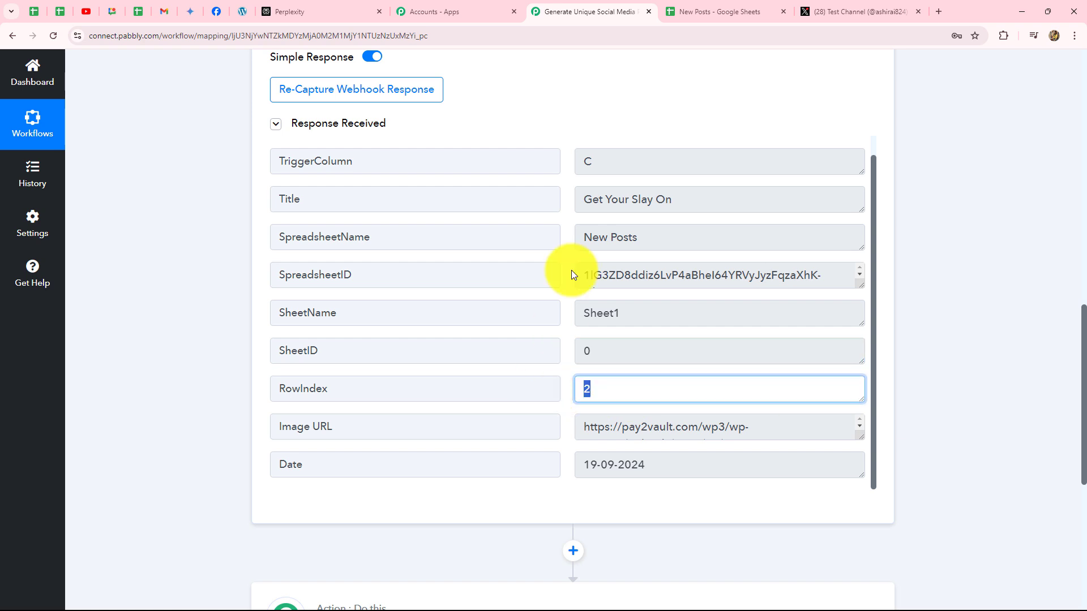
click(691, 13)
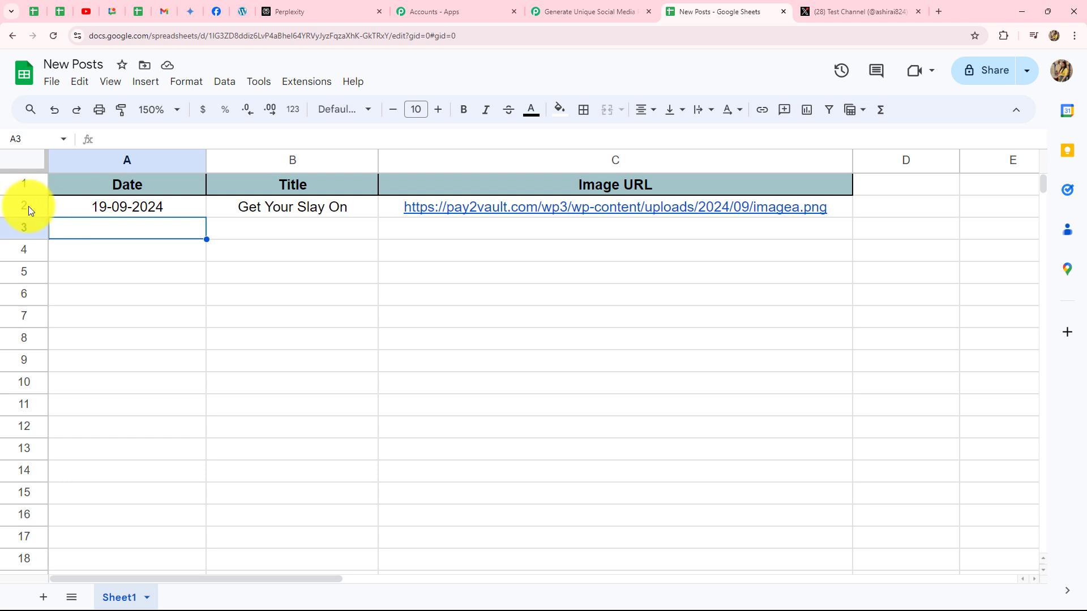
click(599, 12)
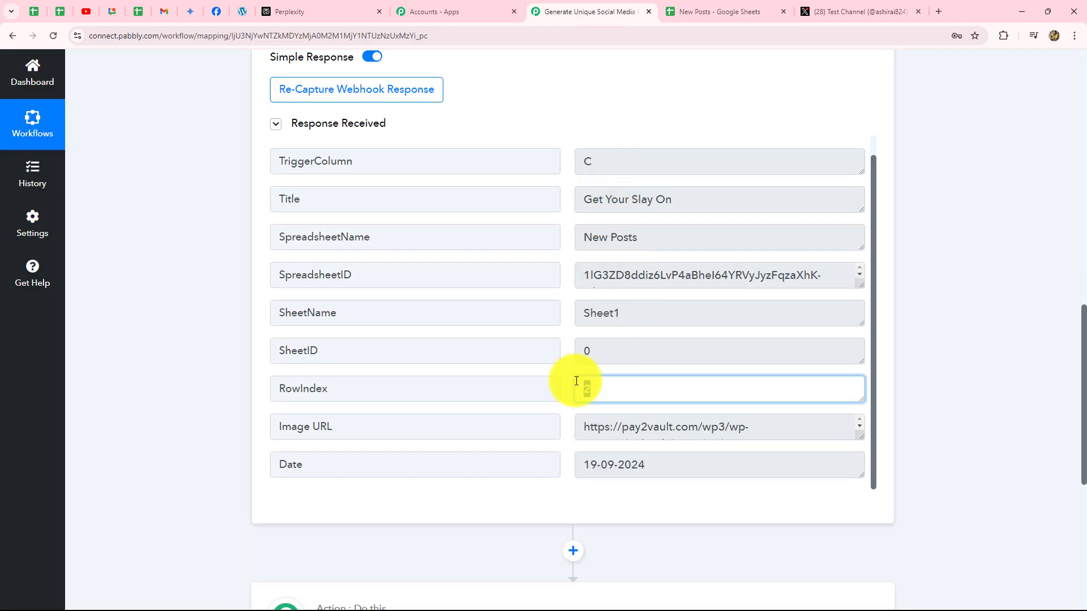
scroll(577, 383, down, 2)
drag(578, 314, 856, 314)
drag(585, 351, 715, 333)
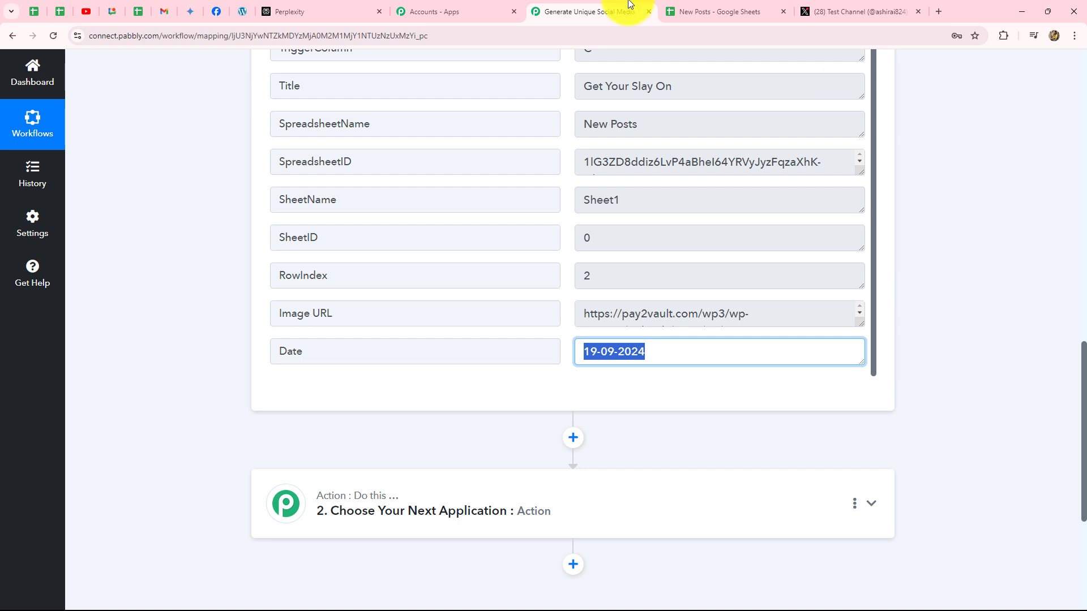
Enable Send On Event for Pabbly Connect Webhooks in the New Posts spreadsheet
click(723, 12)
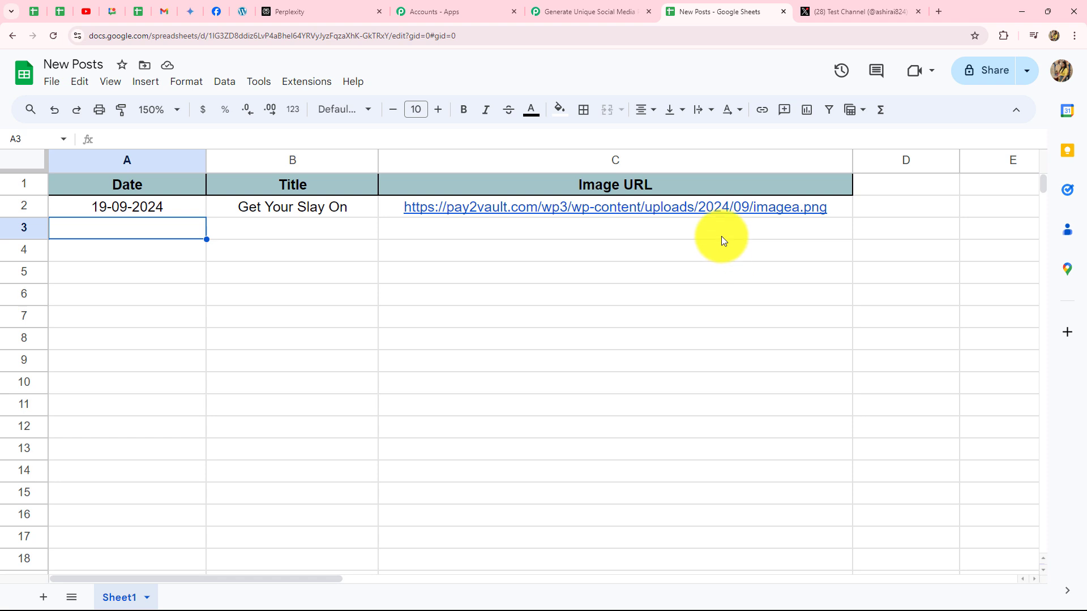
click(305, 84)
mouse_move(362, 242)
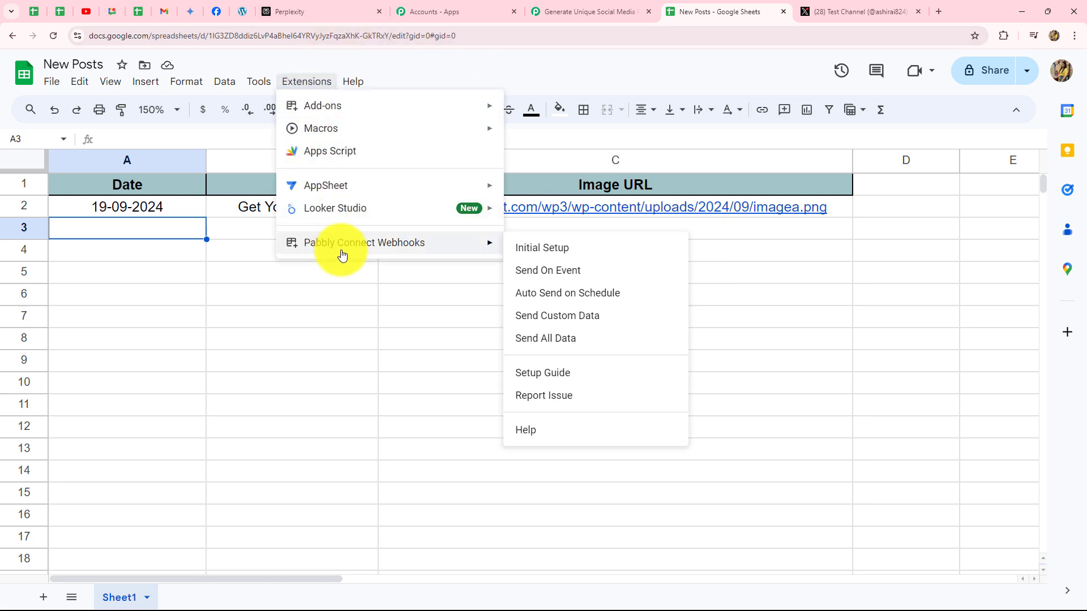
click(555, 272)
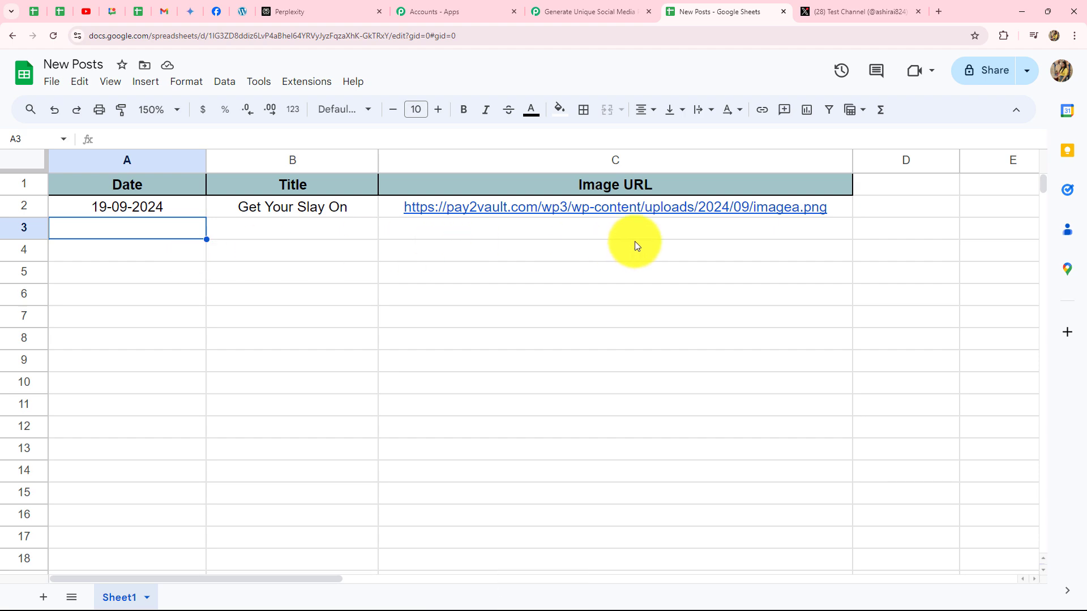
Return to the Pabbly Connect workflow and review the captured trigger data and the unconfigured action step
click(613, 17)
scroll(979, 260, down, 5)
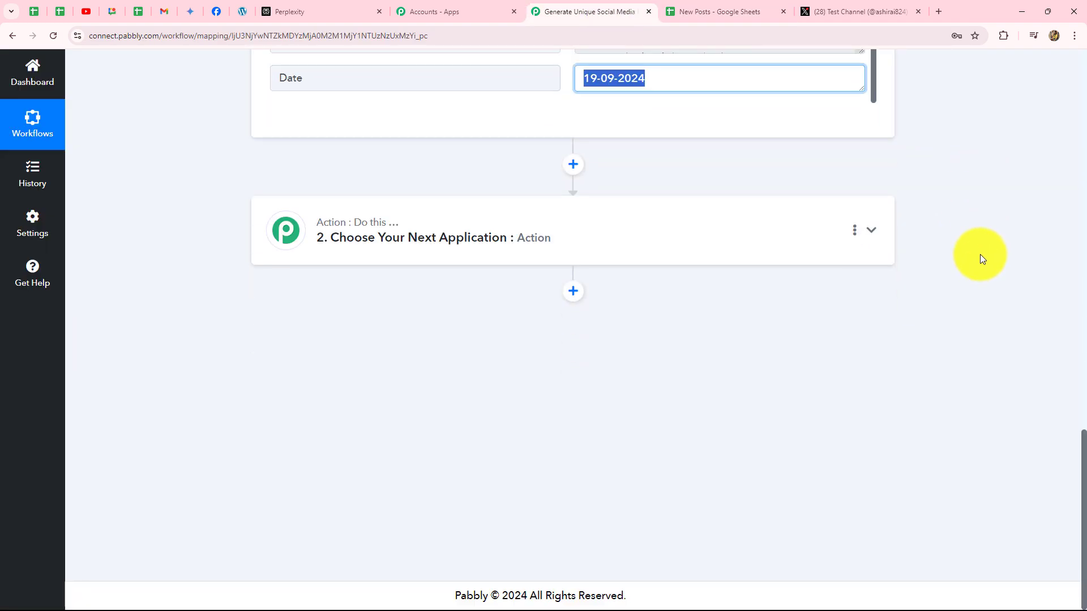
scroll(982, 259, up, 5)
scroll(702, 115, up, 1)
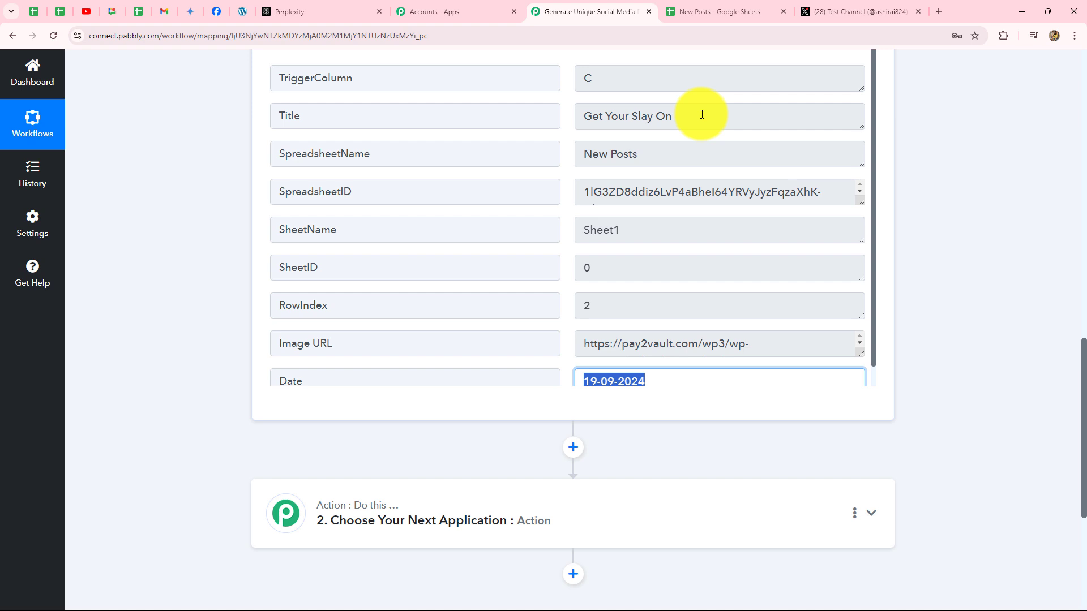
Examine the Title value in the captured trigger data and look at the Perplexity home page before returning to the workflow
click(696, 113)
drag(693, 112, 548, 112)
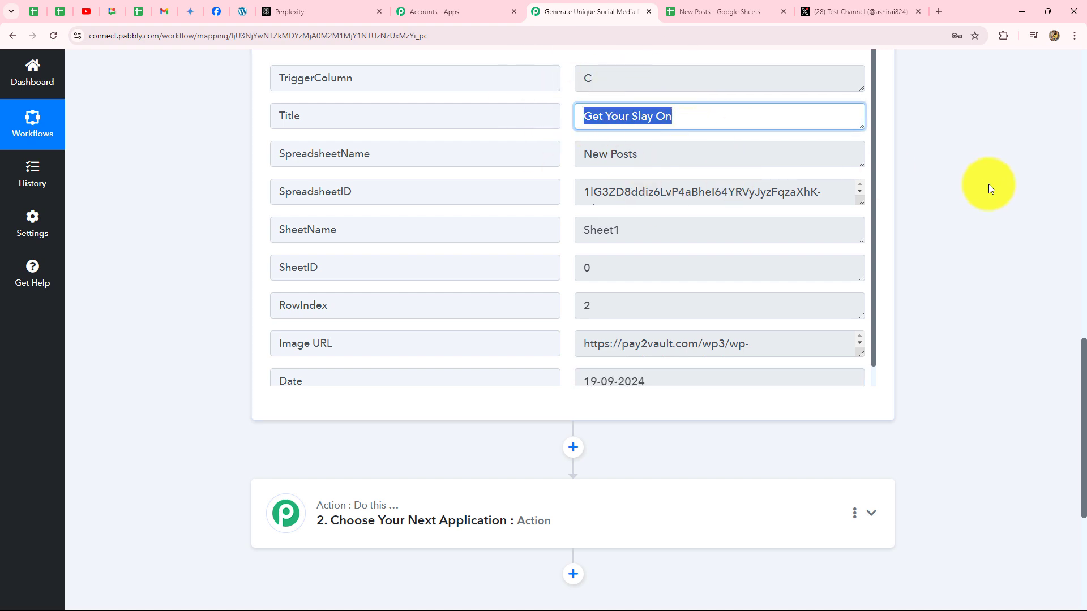
scroll(988, 185, down, 5)
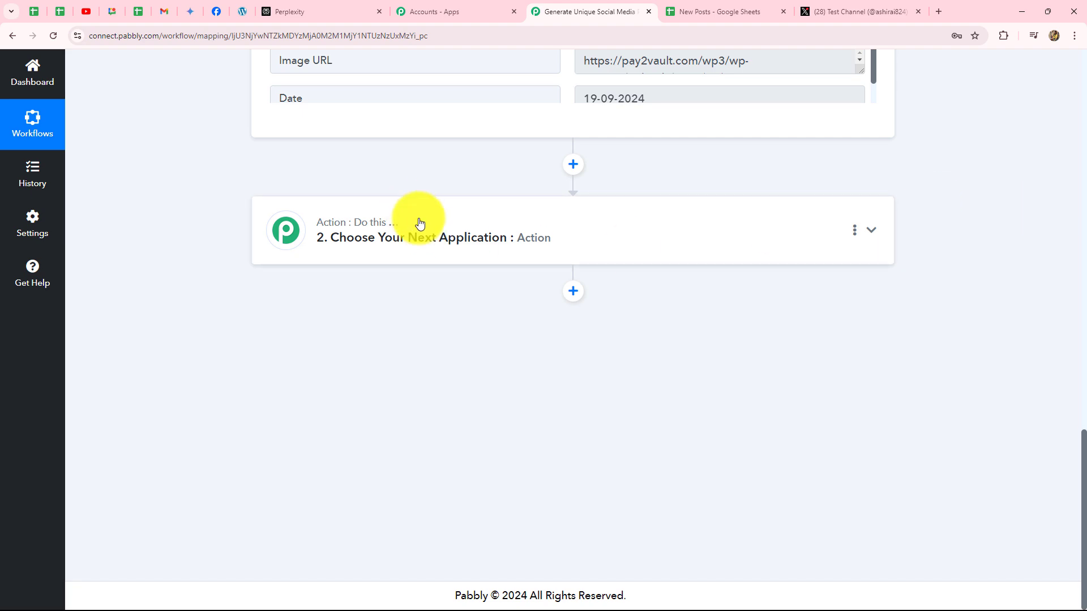
click(325, 11)
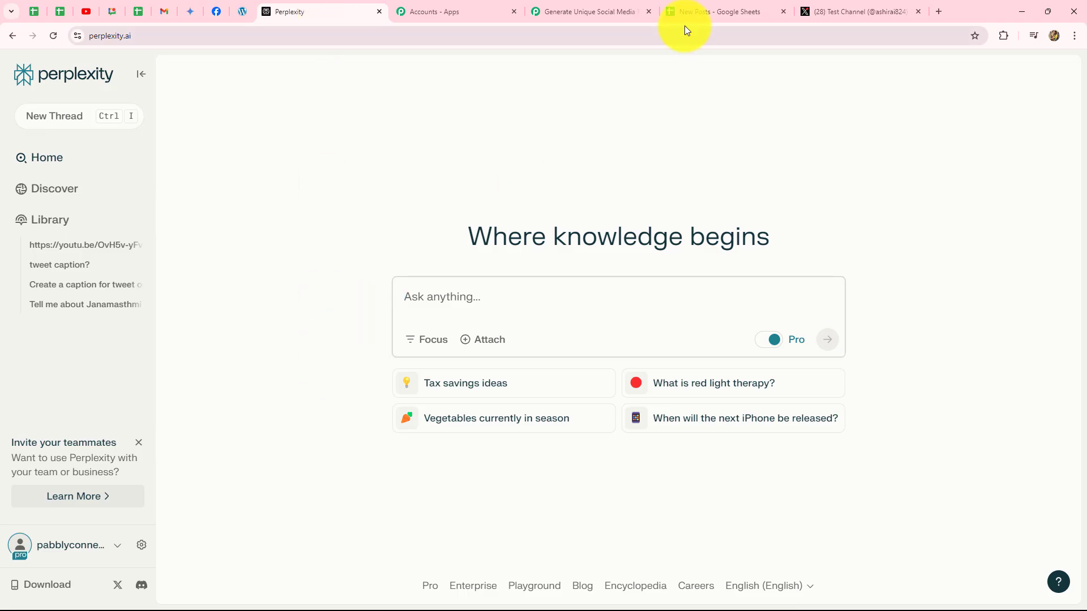
click(591, 10)
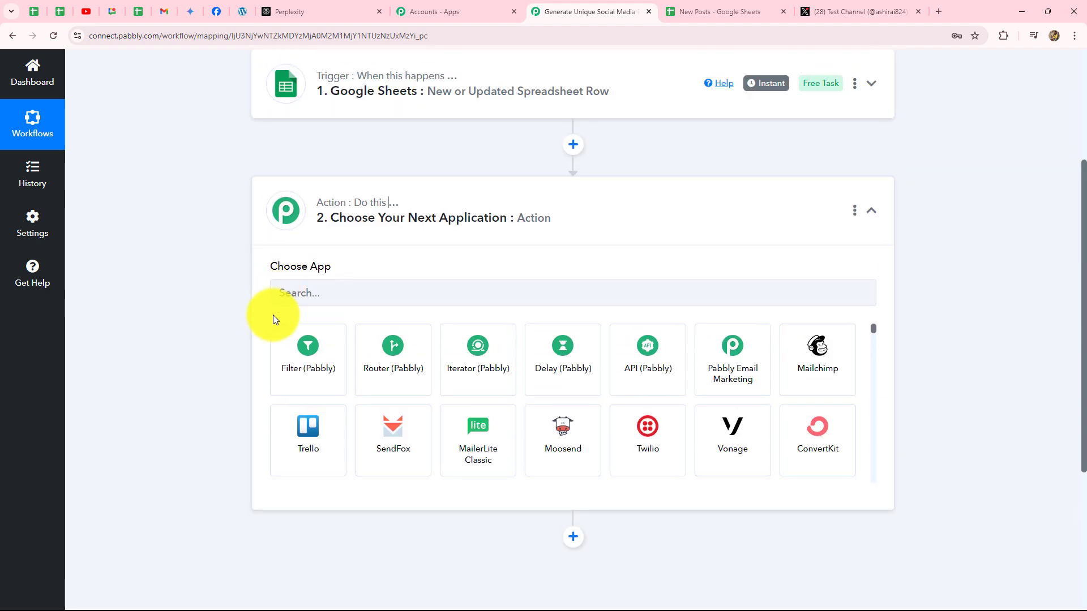
Choose Perplexity AI as the app for the second step and Create Chat Completion as its action event
click(286, 293)
key(Caps_Lock)
text(F)
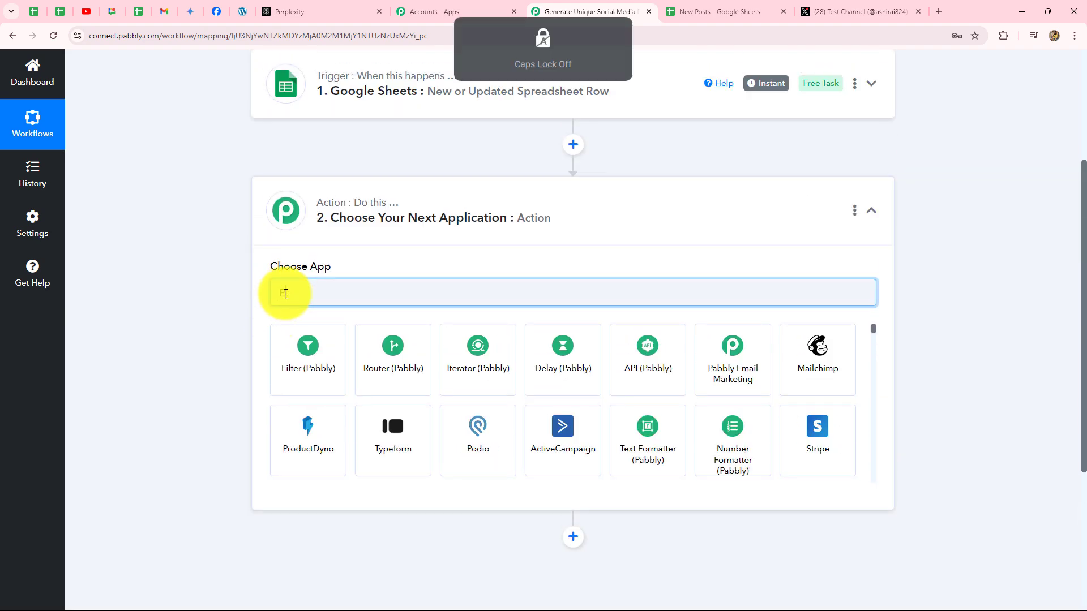
text(erplexity AI)
click(396, 376)
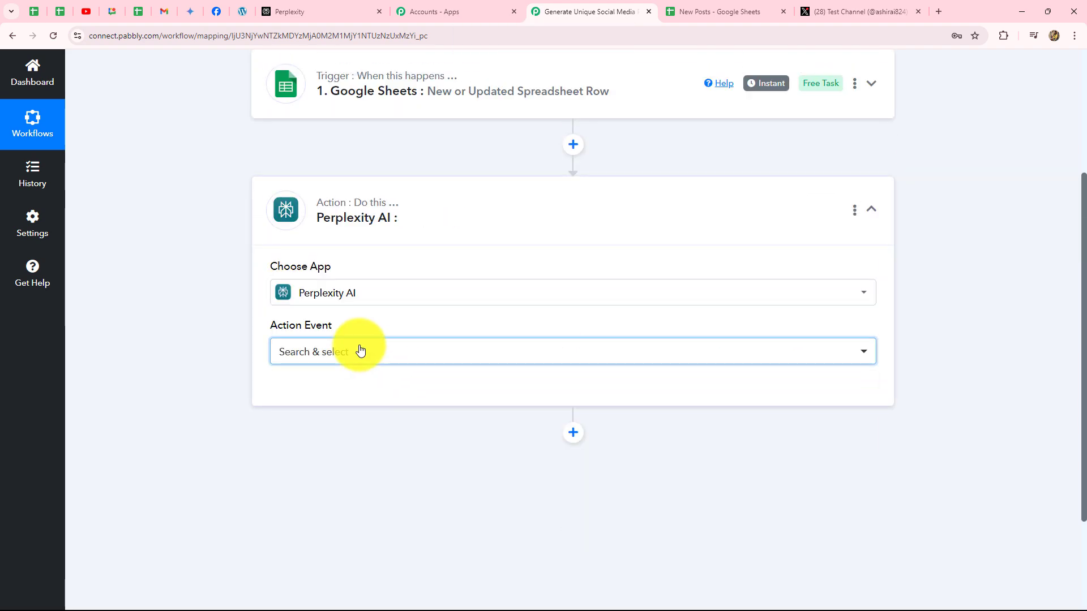
click(361, 351)
click(346, 424)
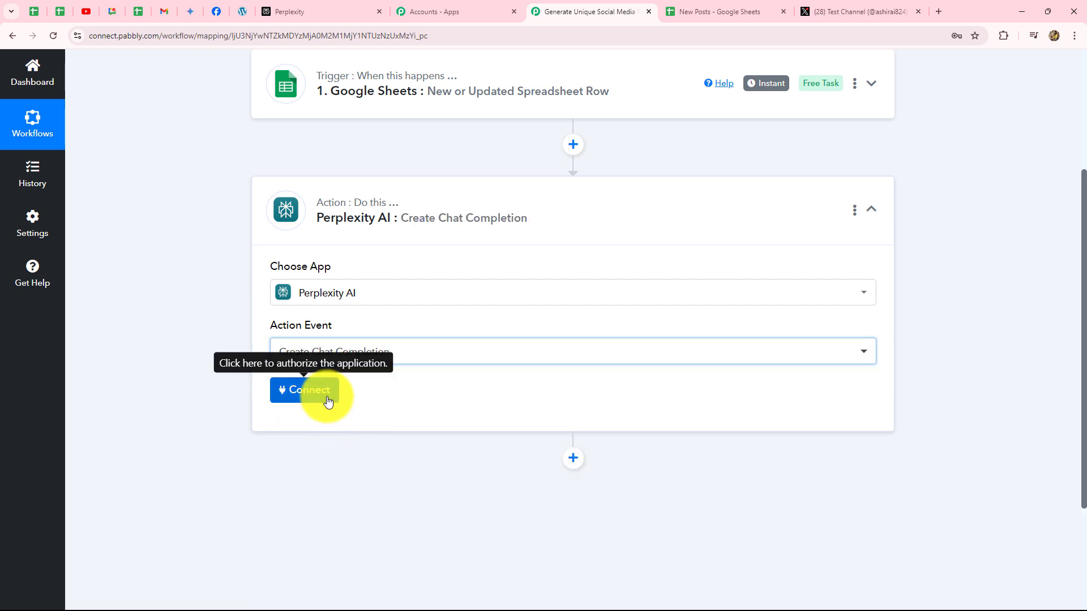
Begin a new Perplexity AI connection, and copy the existing API key from the API settings in Perplexity
click(328, 401)
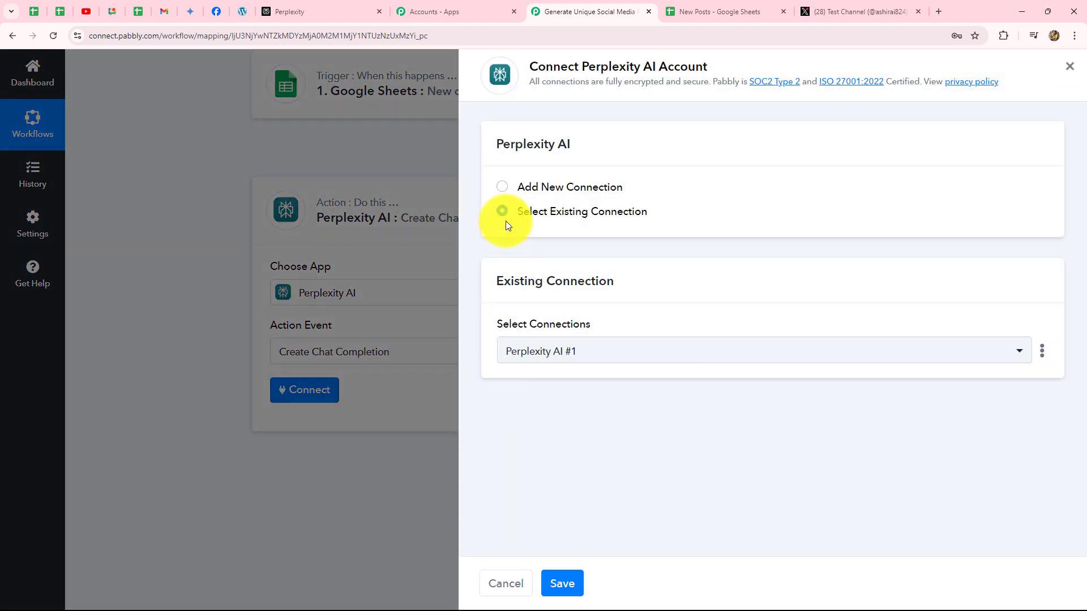
click(502, 188)
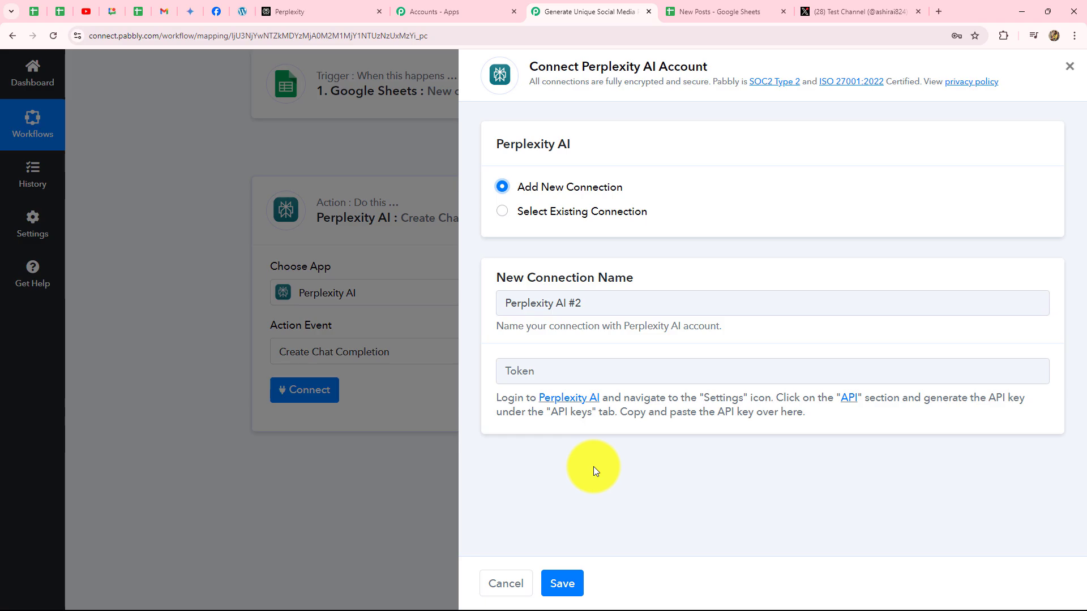
click(334, 9)
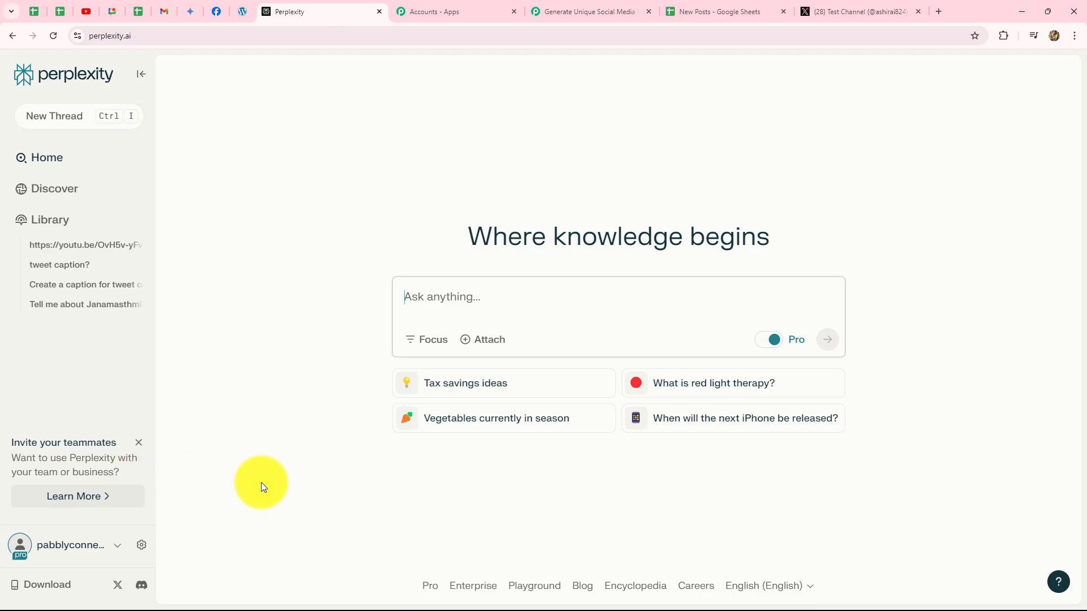
click(143, 546)
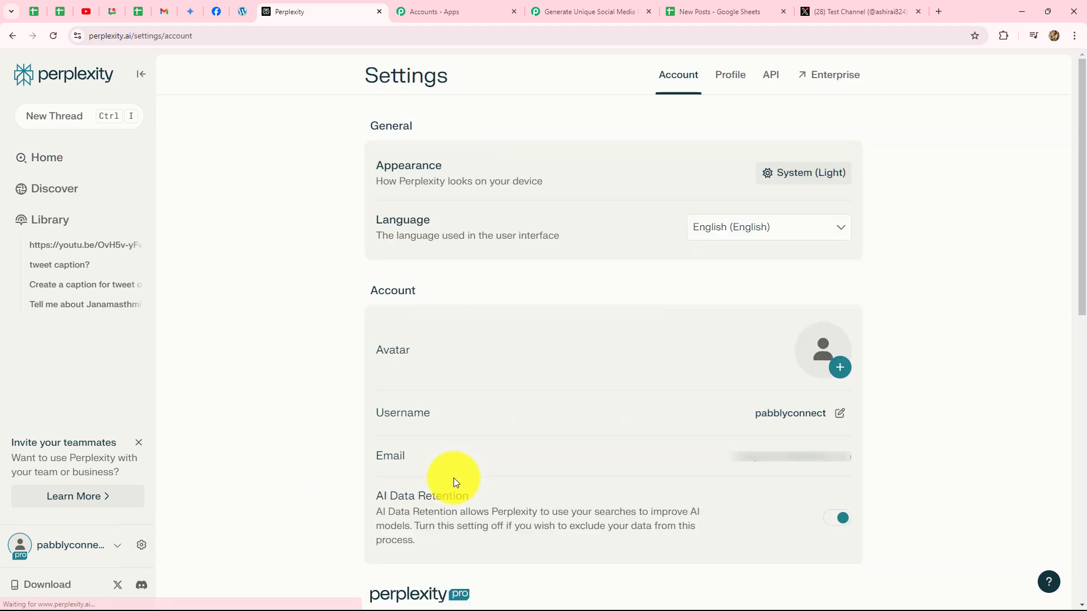
click(770, 75)
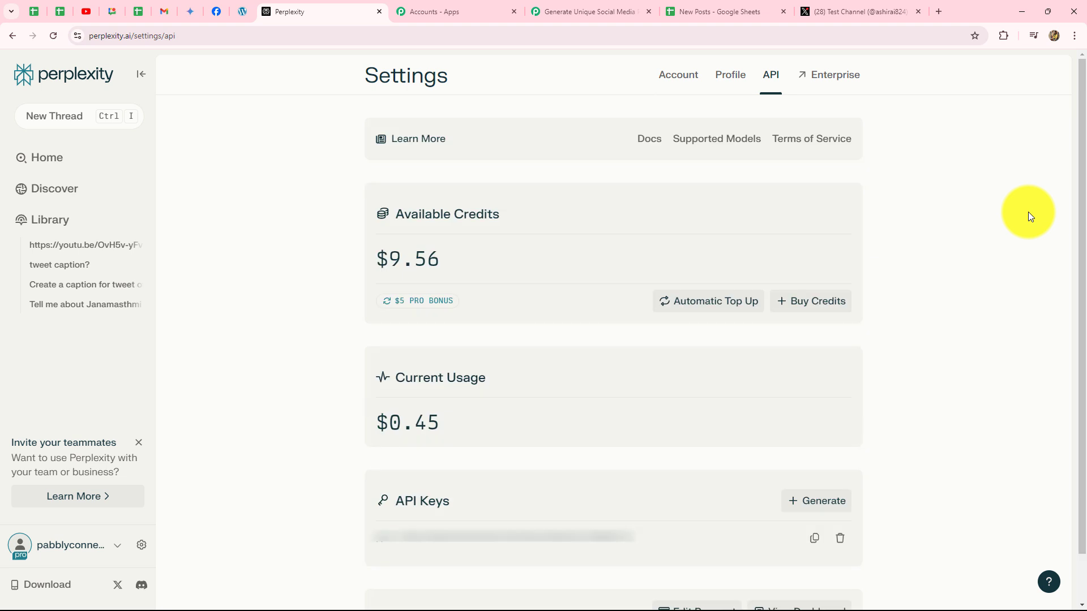
scroll(248, 365, down, 2)
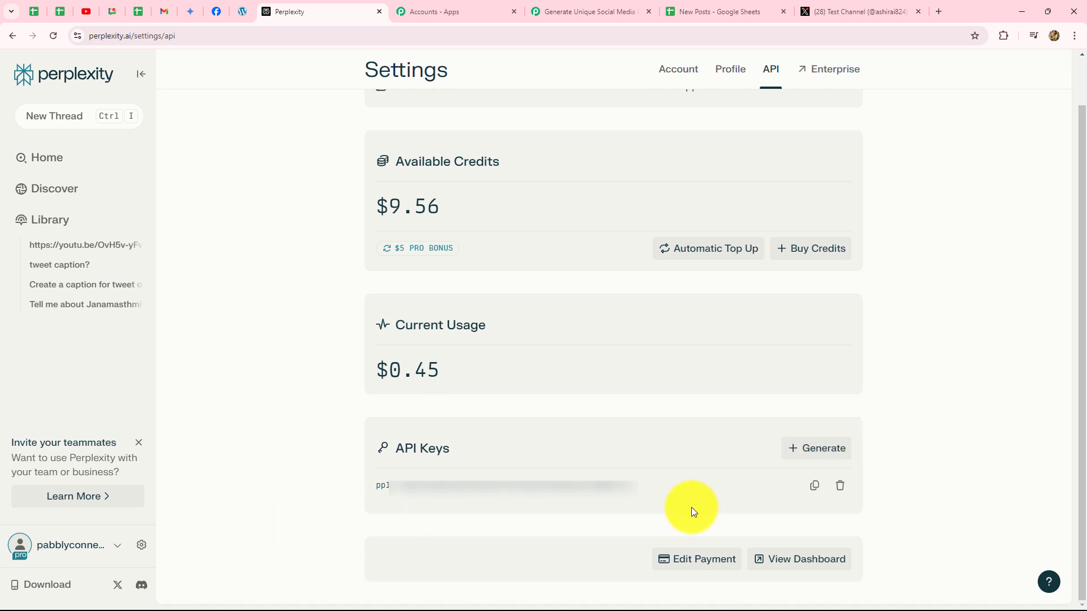
click(814, 485)
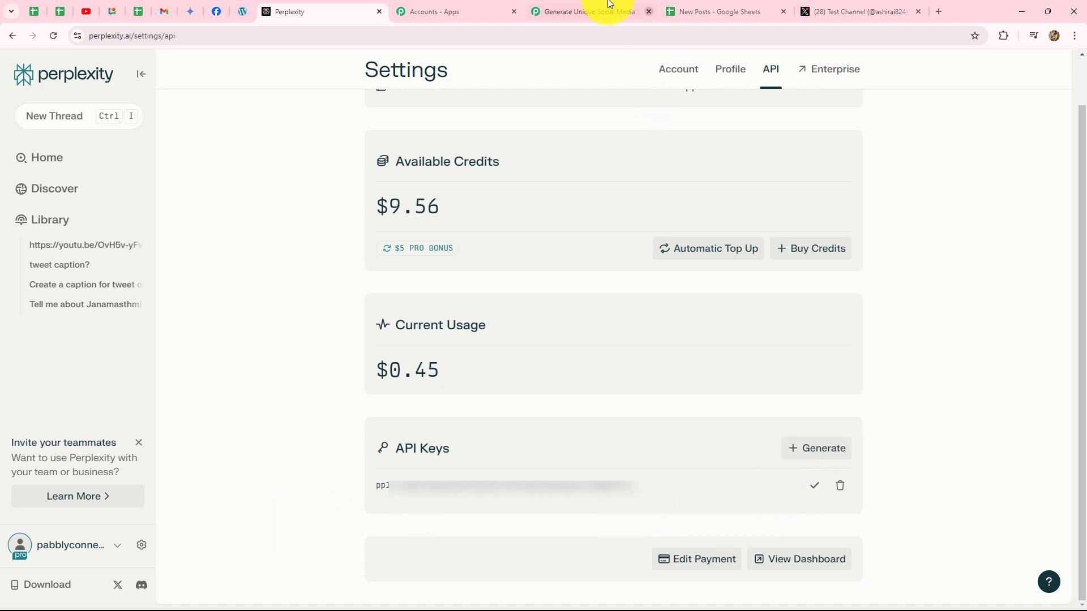
Switch back to Pabbly Connect, paste the API key as the connection's token, and save the connection
click(622, 10)
click(554, 371)
key(ctrl+v)
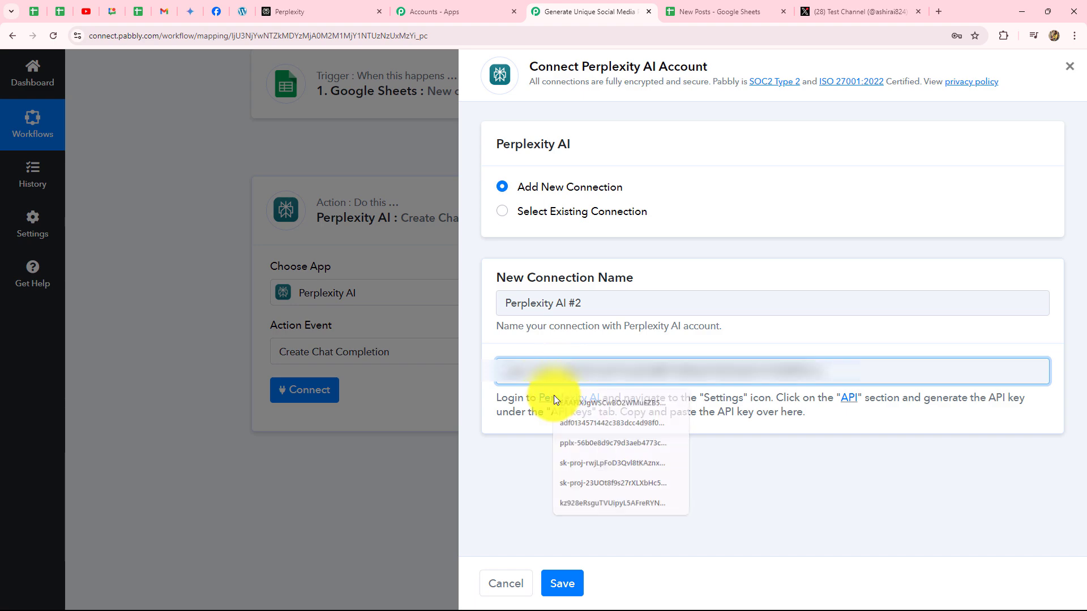
click(564, 583)
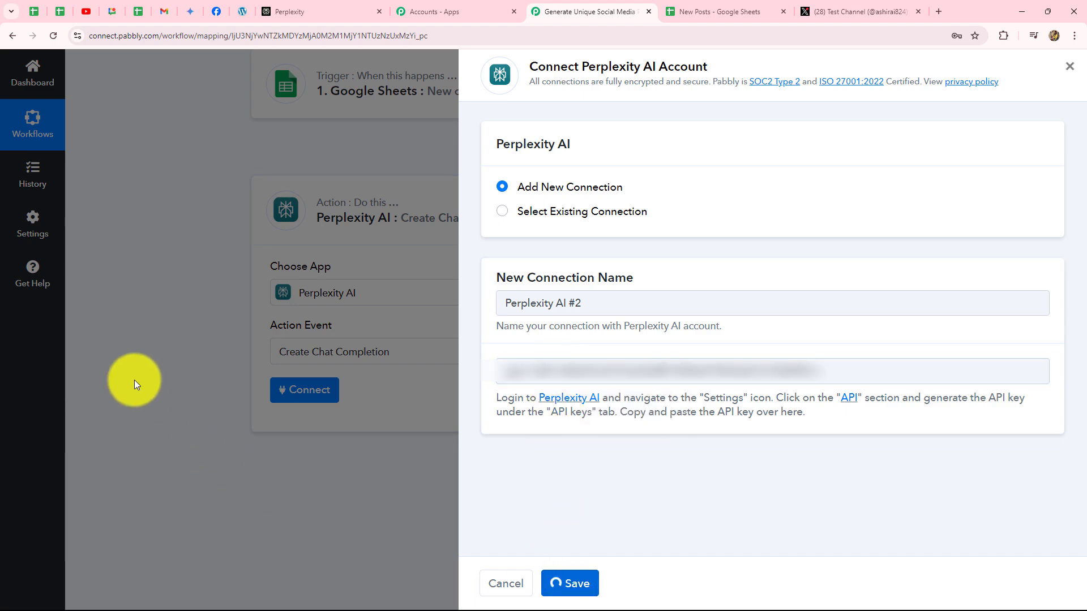
Set the chat completion model to llama-3.1-sonar-large-128k-chat and keep the role as user
scroll(134, 384, down, 8)
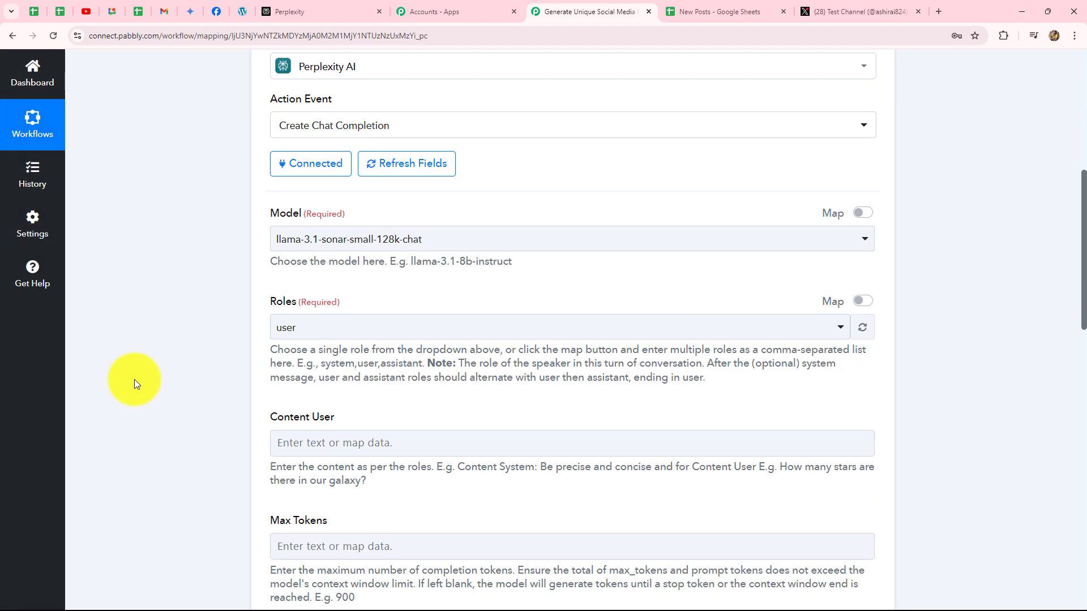
scroll(134, 384, up, 5)
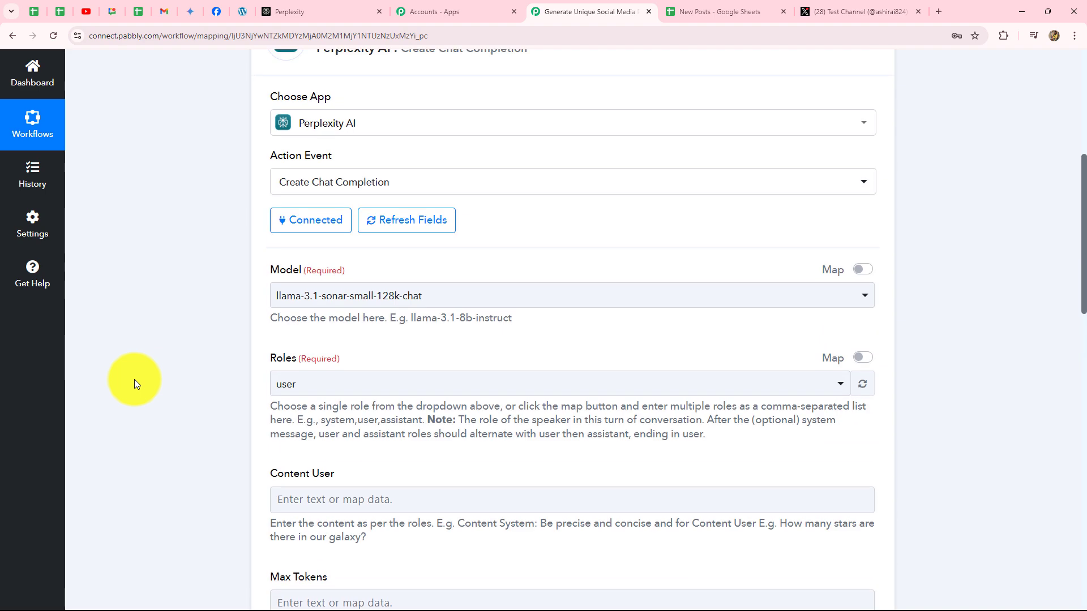
scroll(135, 384, down, 14)
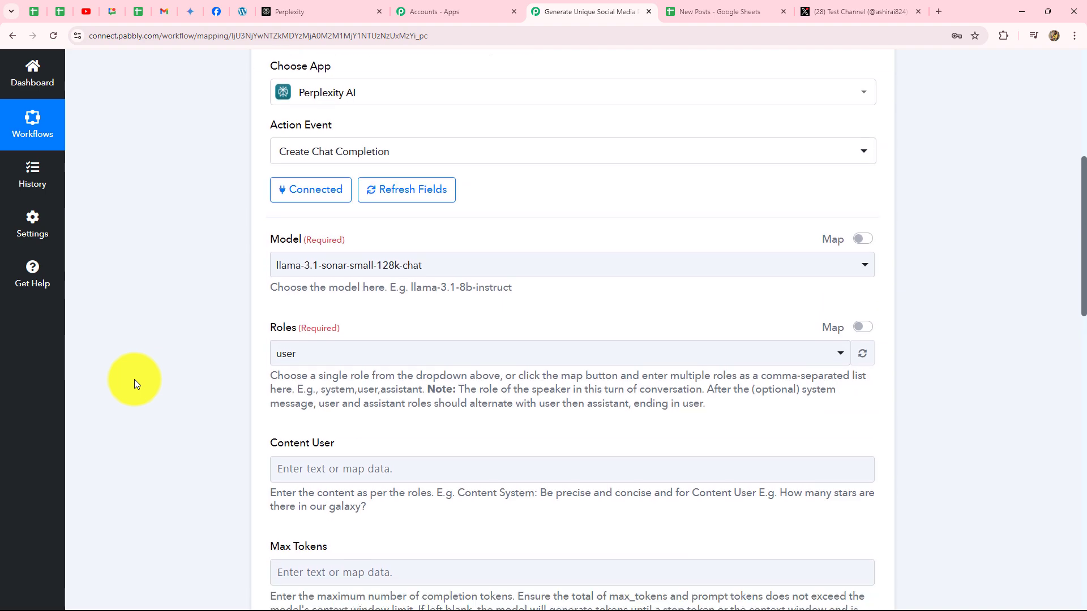
scroll(135, 384, up, 11)
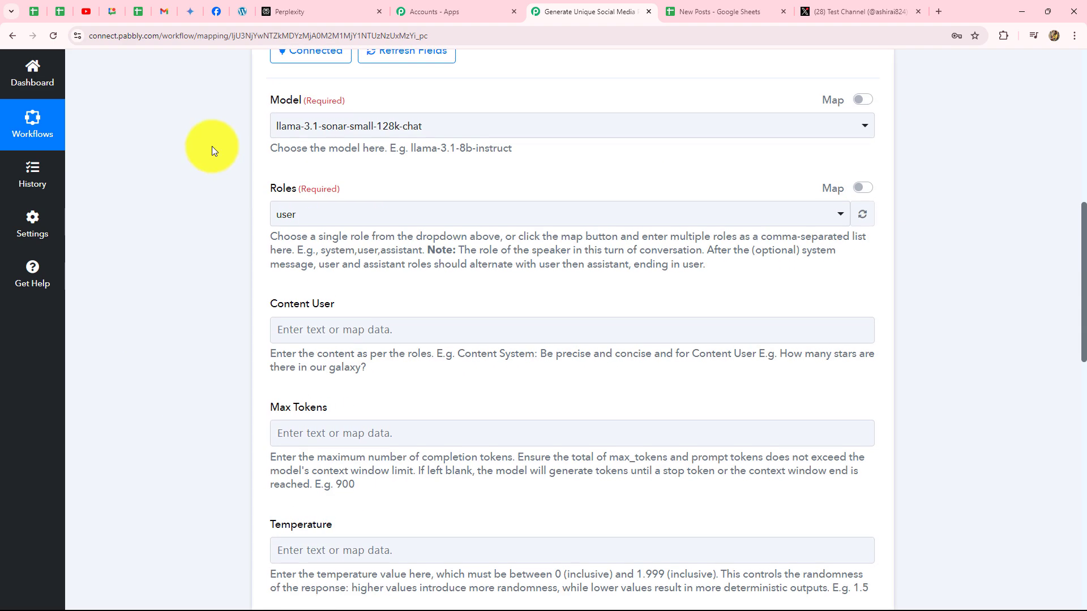
scroll(238, 260, up, 3)
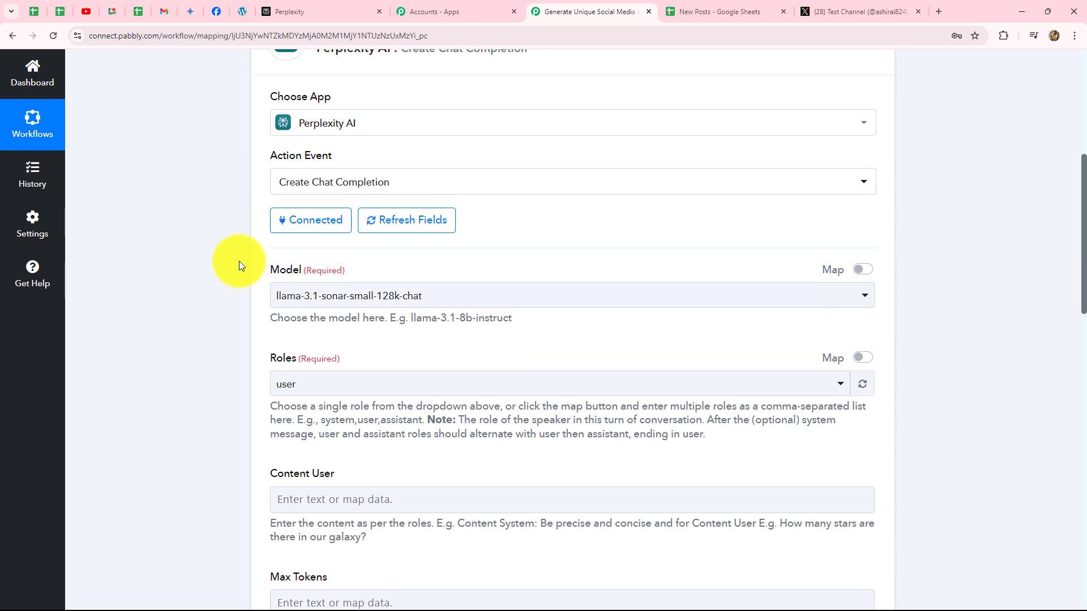
click(434, 299)
scroll(194, 364, down, 2)
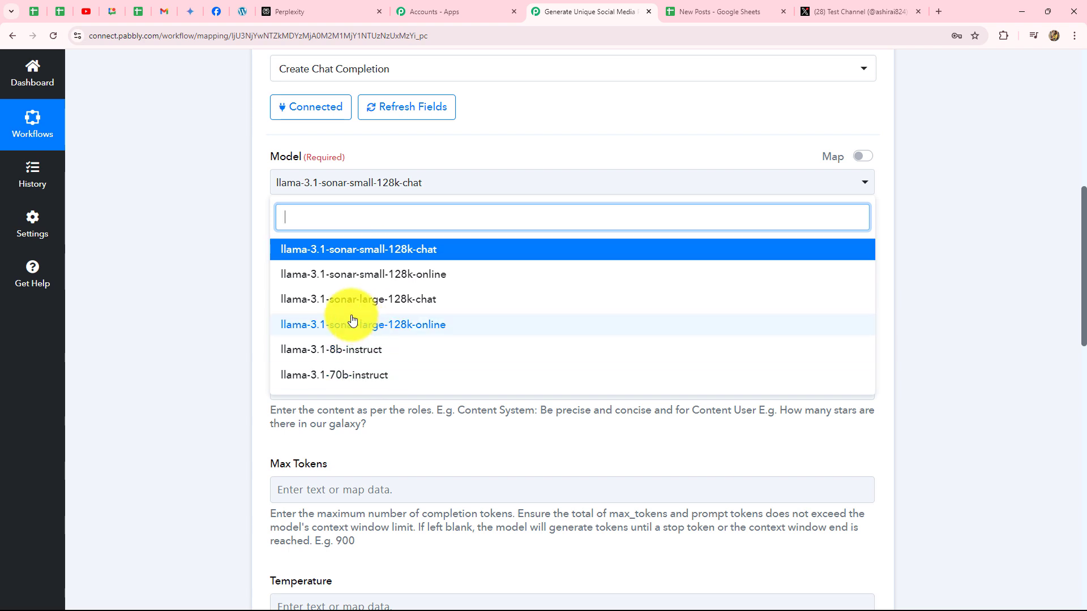
click(416, 307)
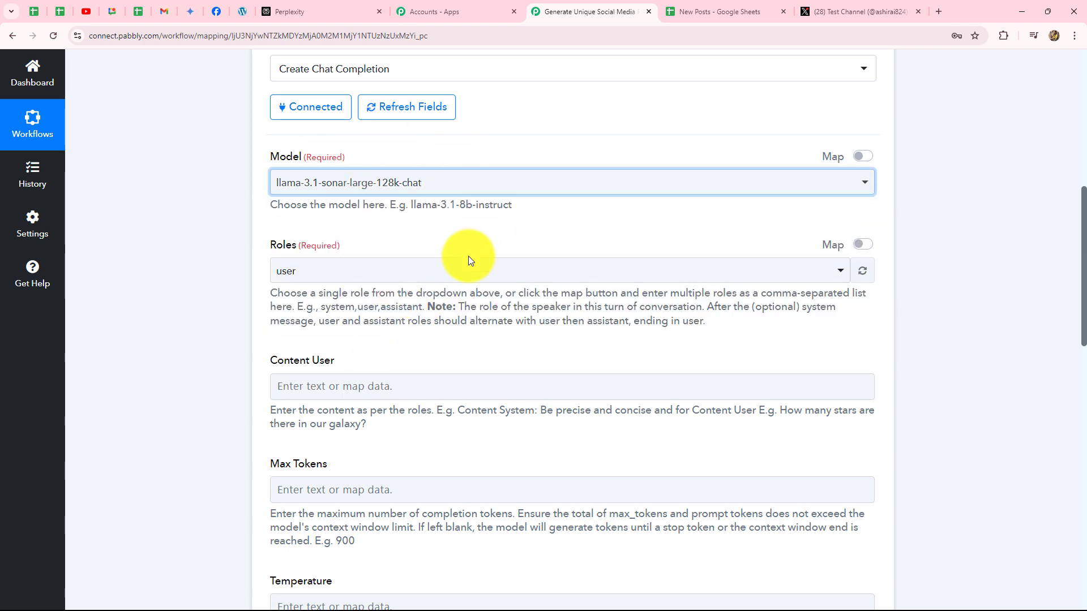
scroll(465, 256, down, 2)
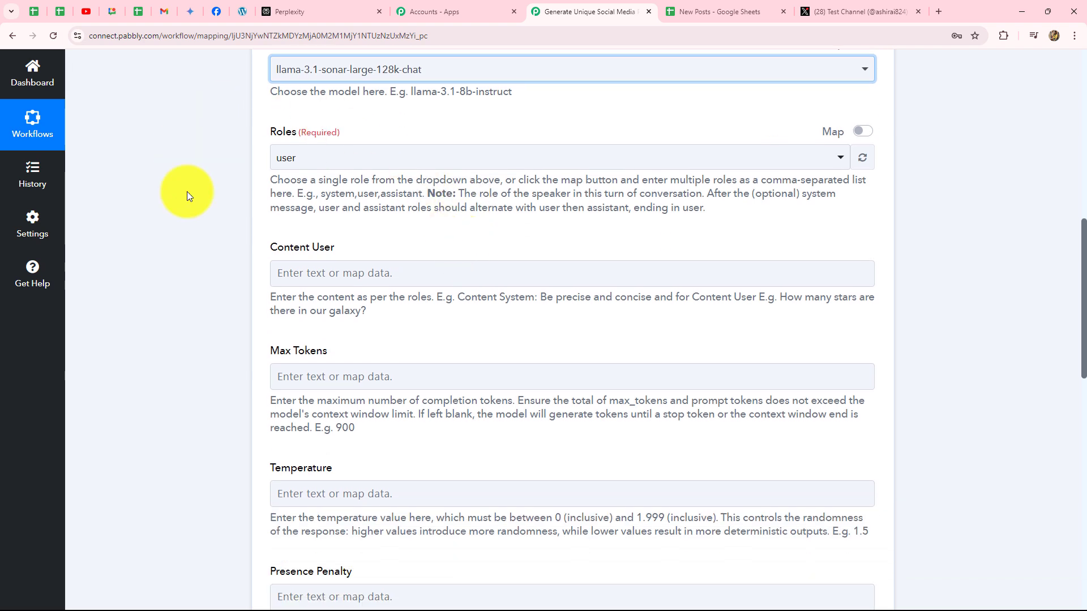
click(315, 163)
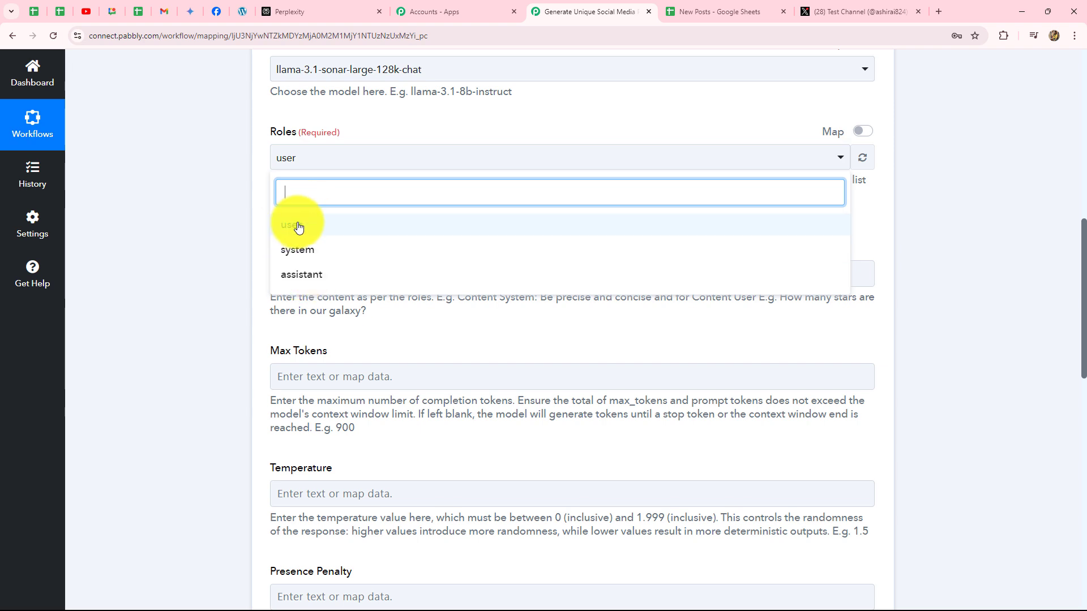
click(214, 227)
Fill Content User with the prompt for an engaging social media post for the 'Style Revolution' fashion store, and map the Google Sheets Title after it
scroll(213, 223, down, 2)
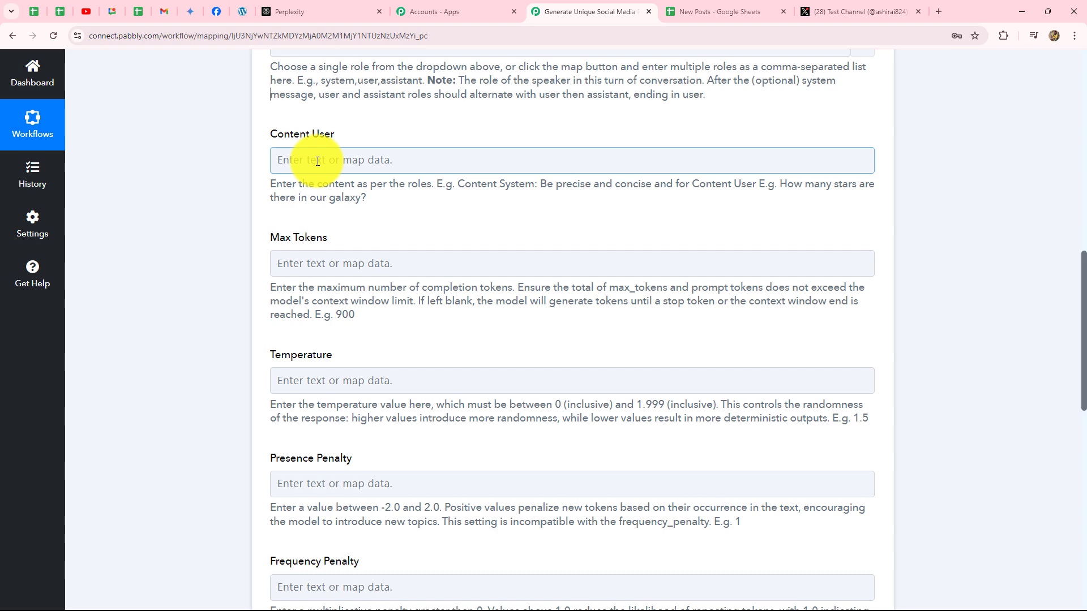
click(318, 161)
key(ctrl+v)
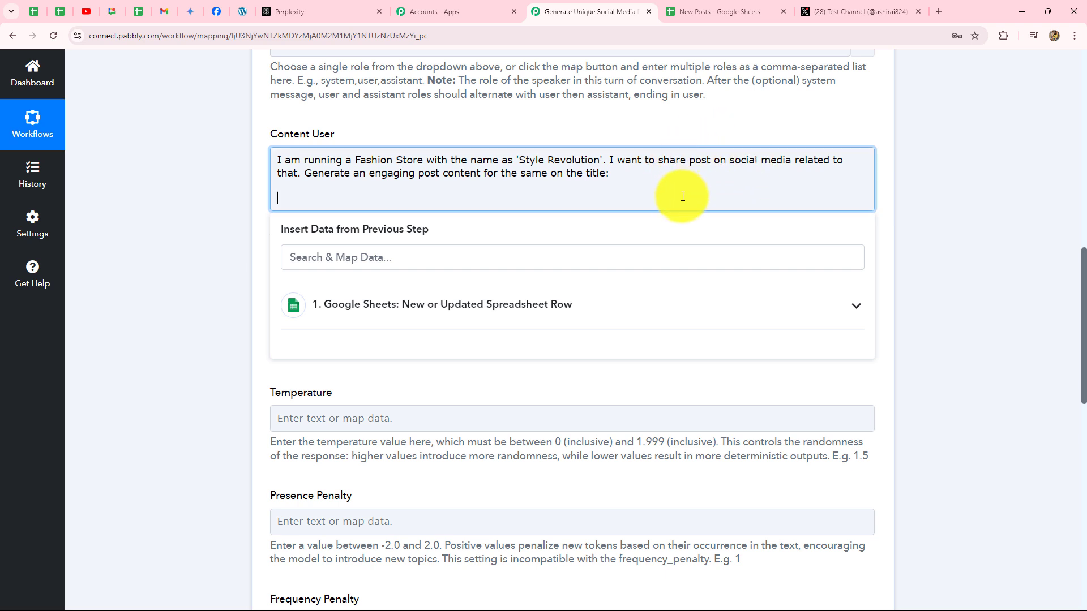
click(582, 303)
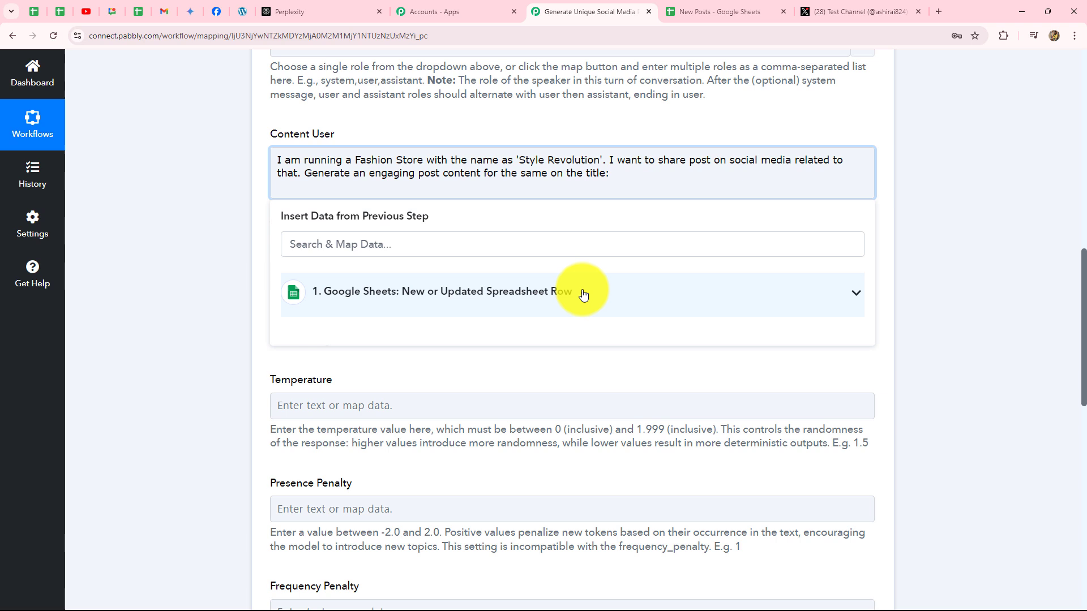
click(584, 294)
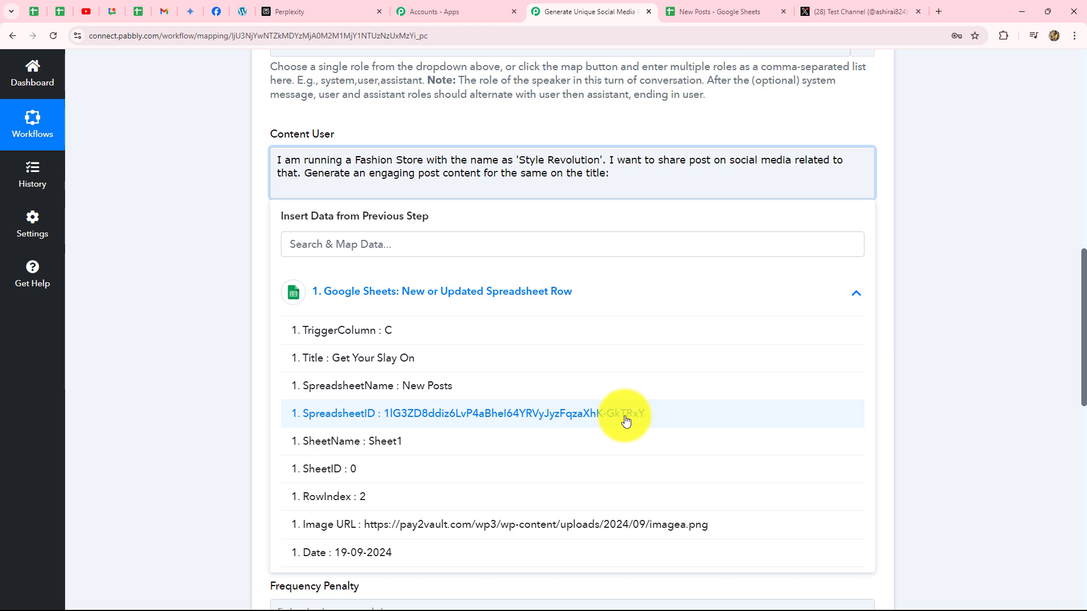
click(413, 360)
click(1023, 291)
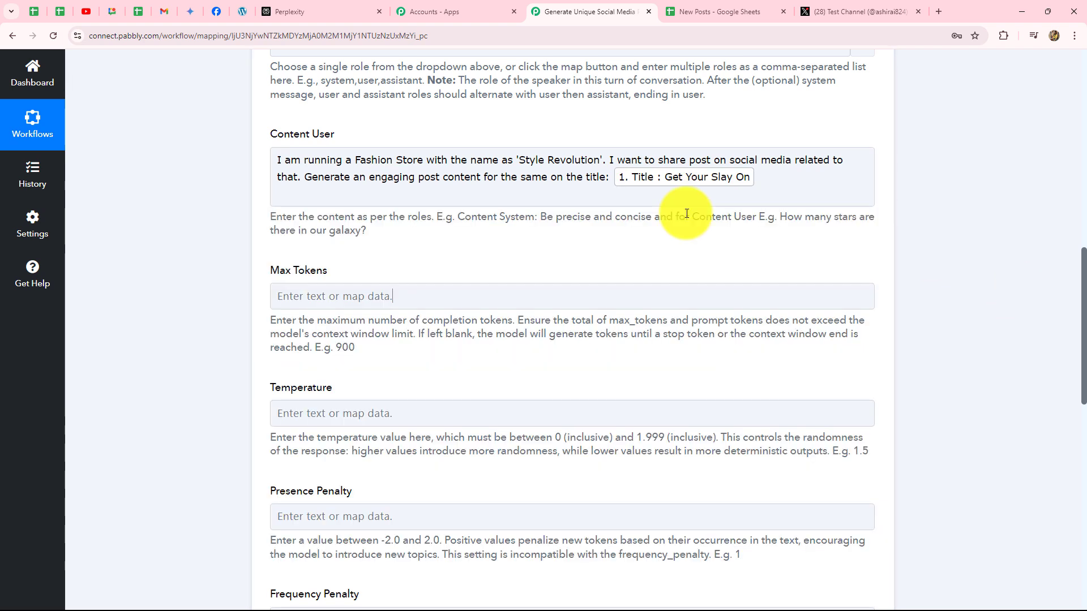
Check the Title column in the New Posts spreadsheet and return to the Pabbly Connect workflow
click(793, 193)
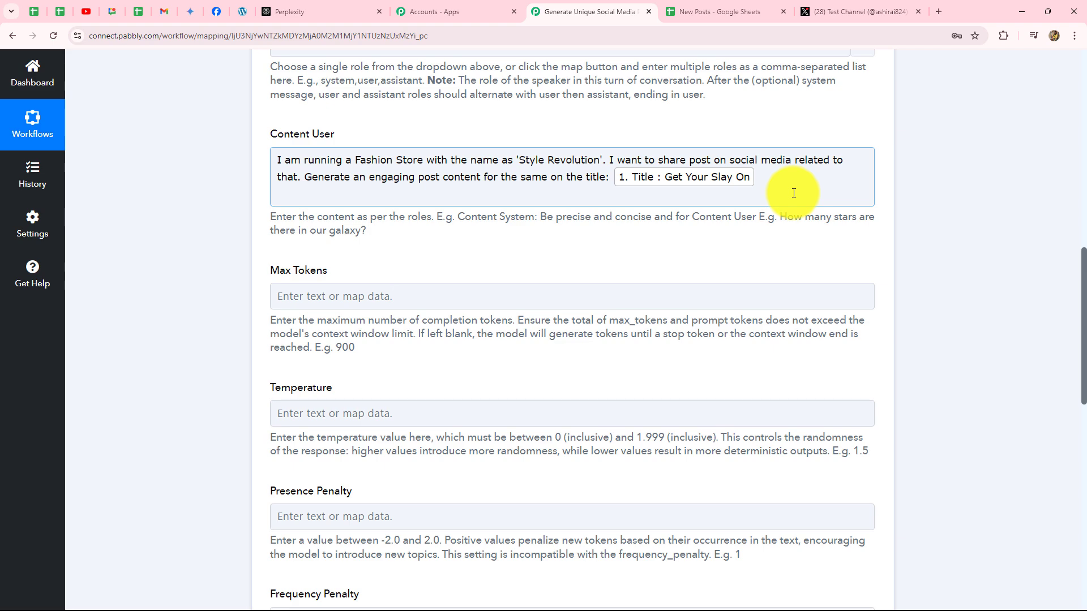
click(722, 11)
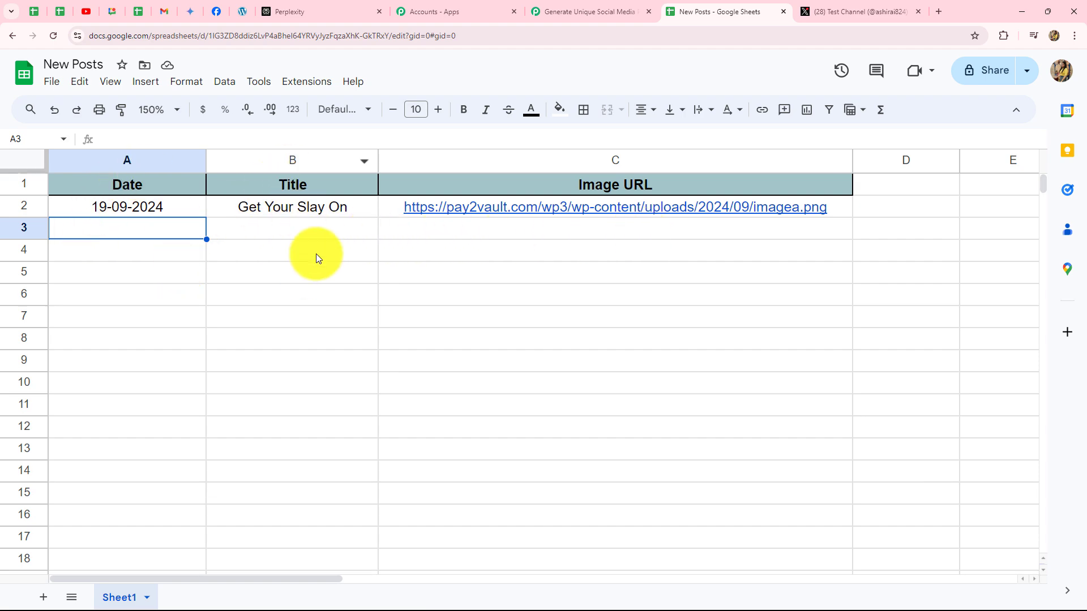
click(549, 11)
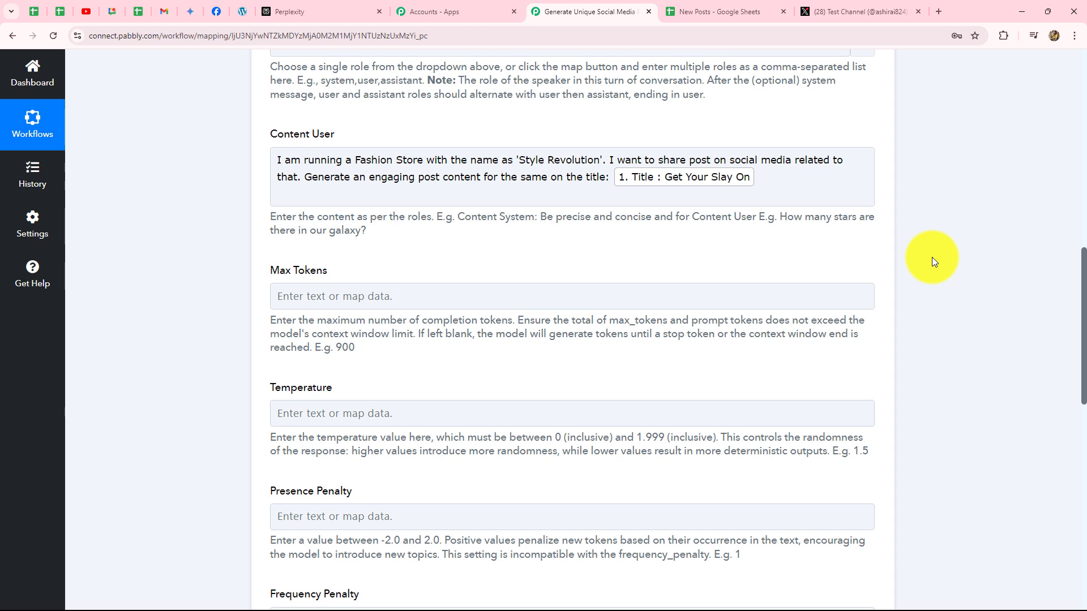
Add to Content User, after the mapped Title, the instruction to write in paragraphs as plain text without bold, headers or special characters like "**" or "###"
click(778, 181)
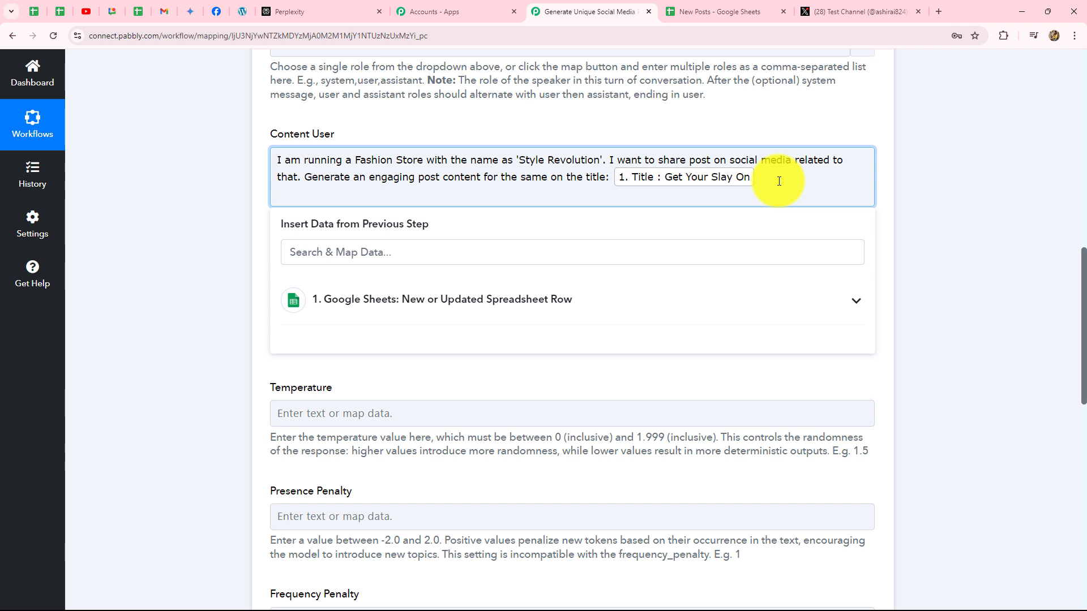
key(ctrl+v)
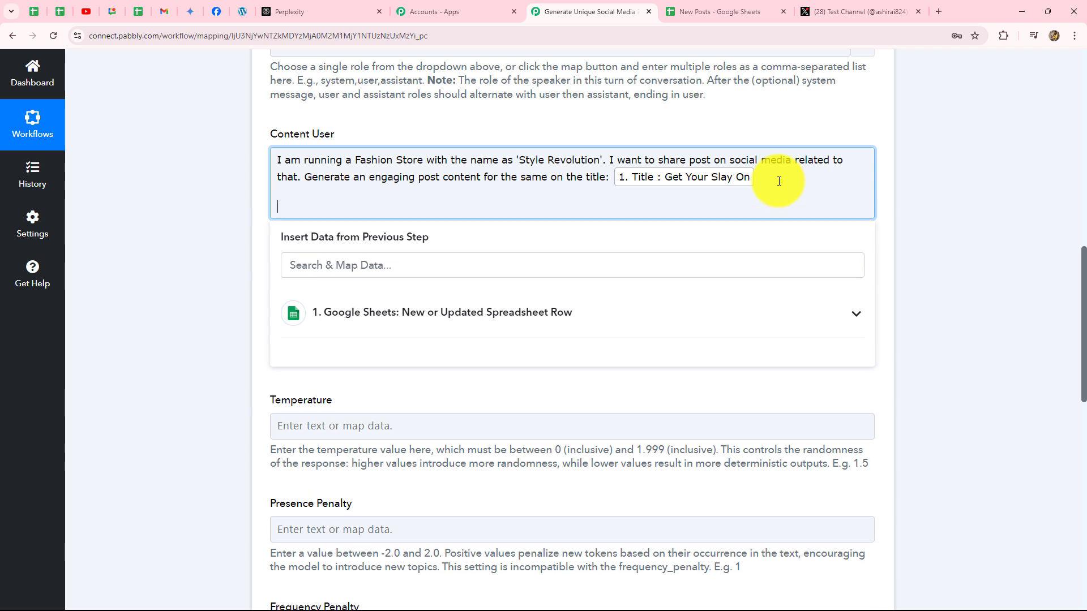
click(221, 232)
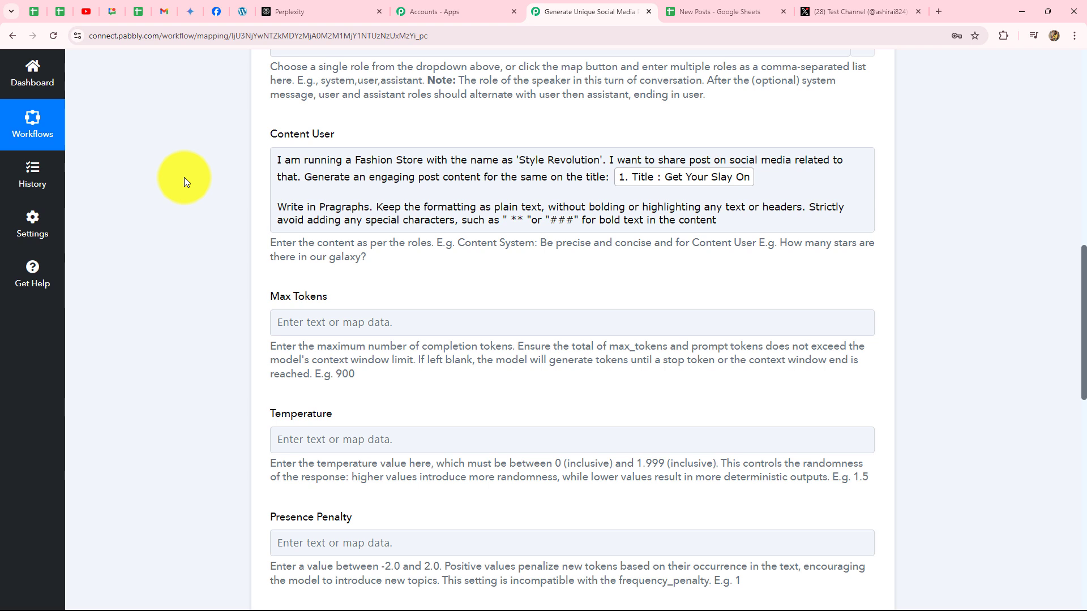
Leave the optional Perplexity AI parameters from Max Tokens to Top P blank, save the action and send a test request
scroll(204, 252, down, 3)
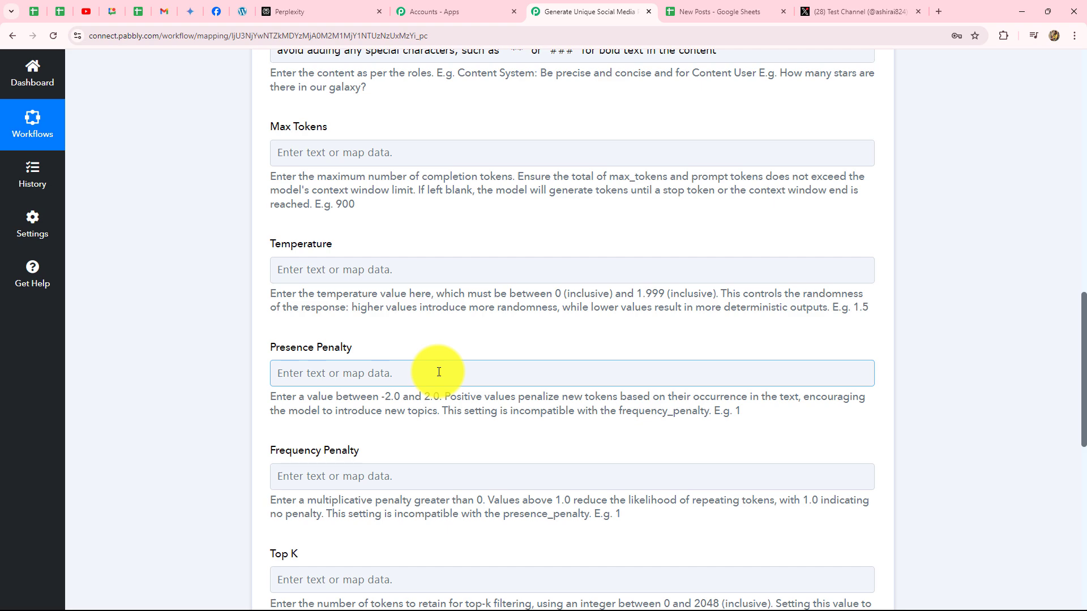
scroll(438, 372, down, 2)
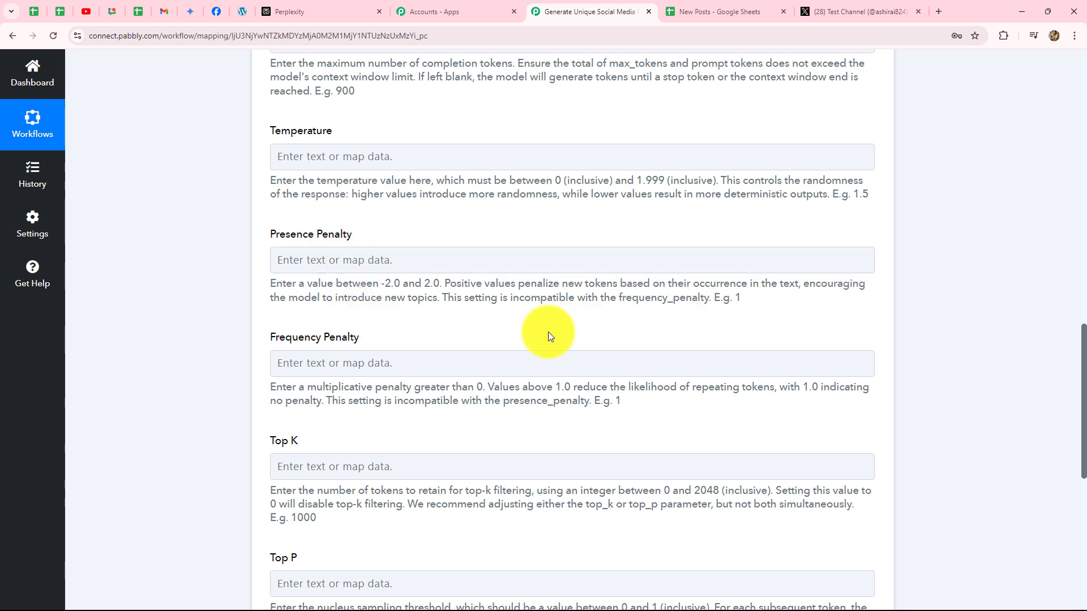
scroll(548, 332, down, 3)
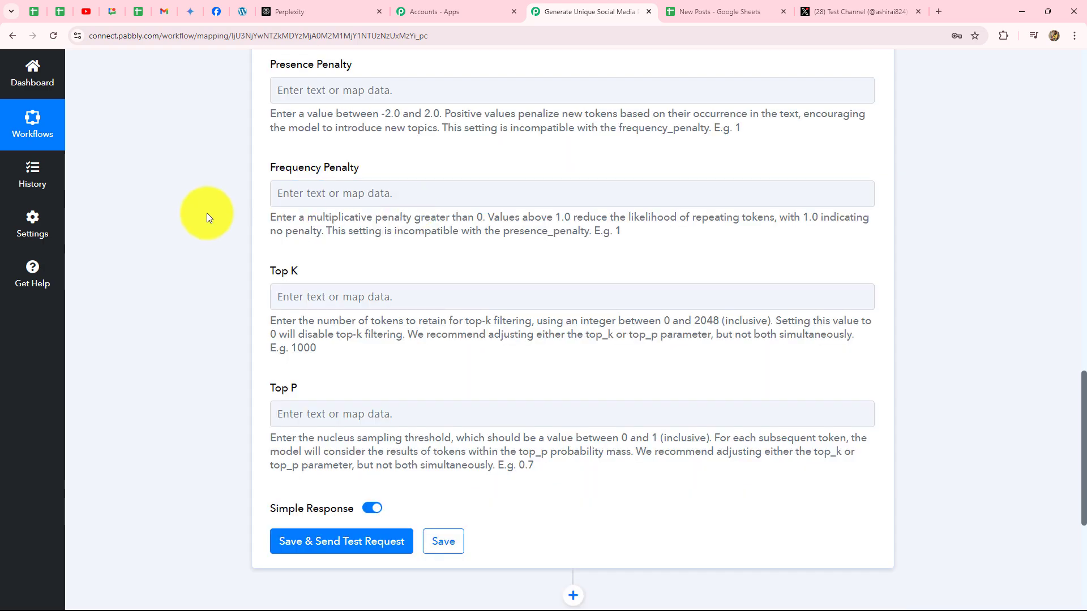
scroll(579, 358, up, 5)
scroll(579, 358, down, 2)
scroll(579, 357, down, 2)
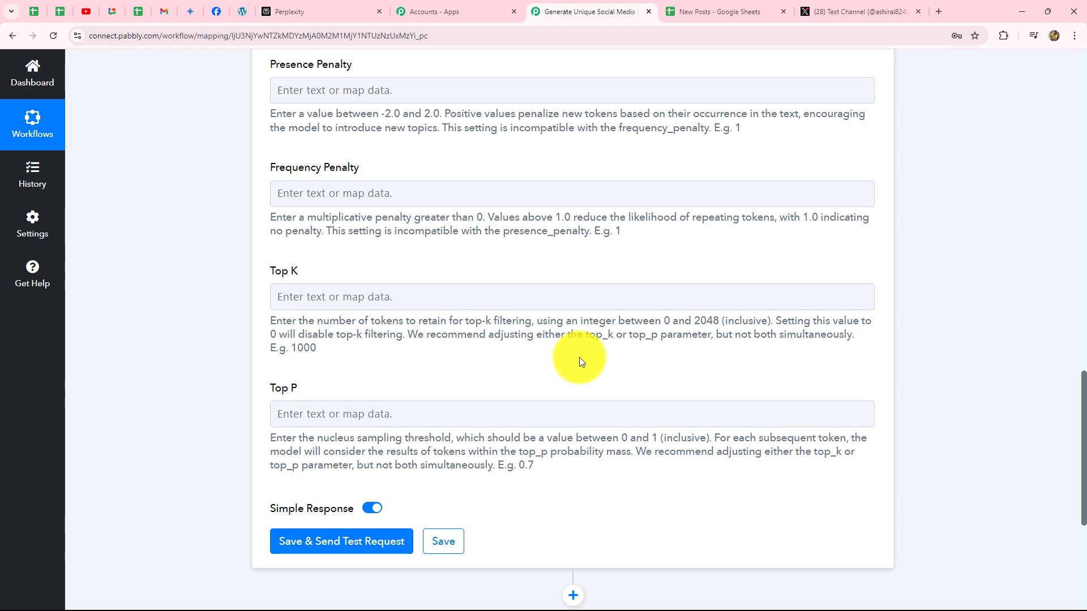
scroll(1003, 283, down, 5)
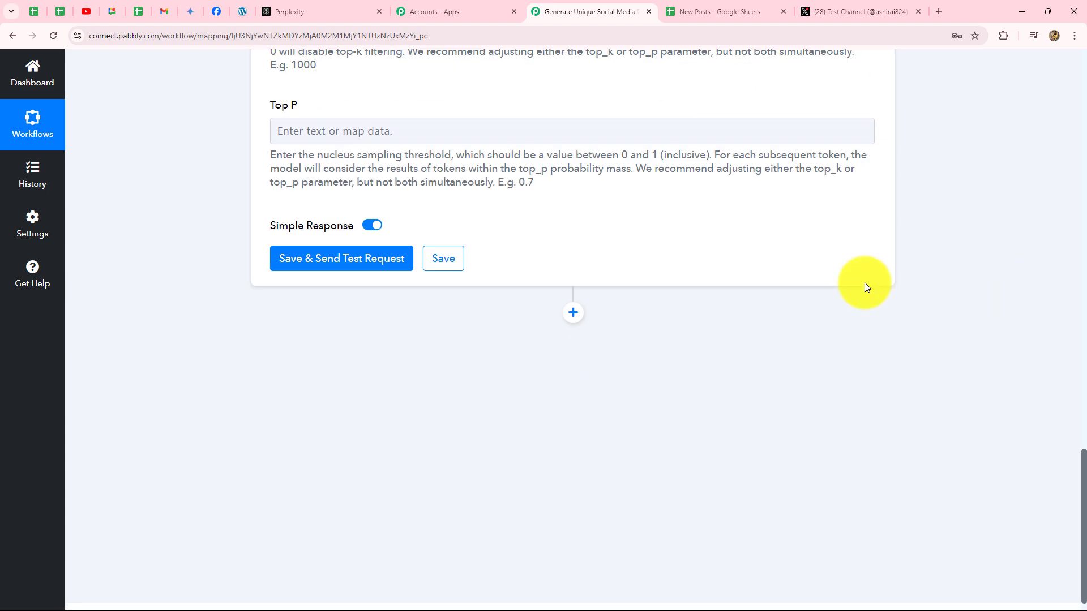
click(362, 262)
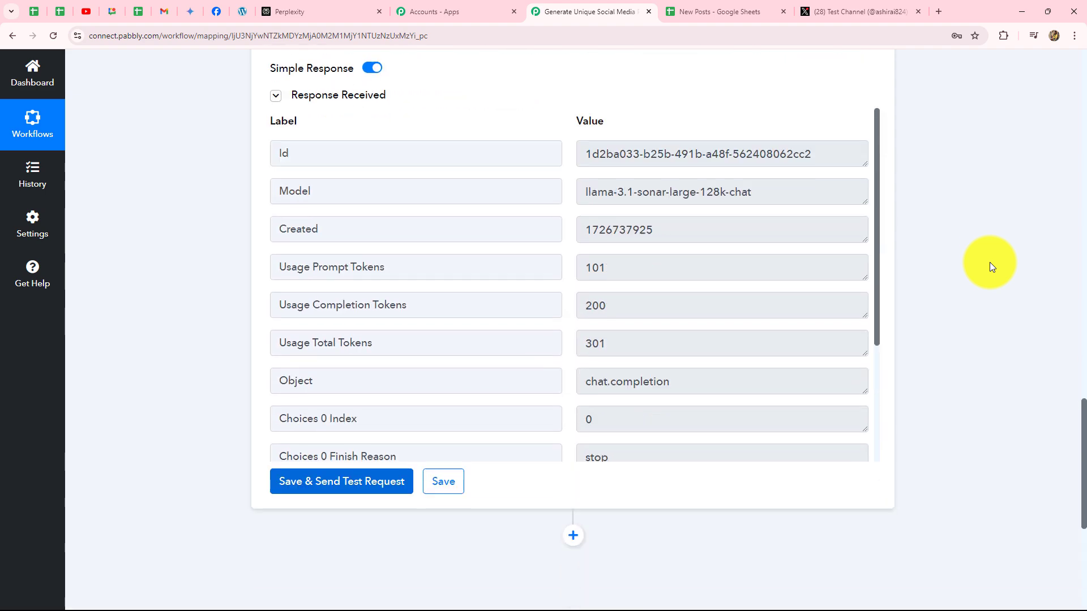
Read through the generated post in the Choices 0 Message Content value of the Perplexity AI response
scroll(774, 342, down, 3)
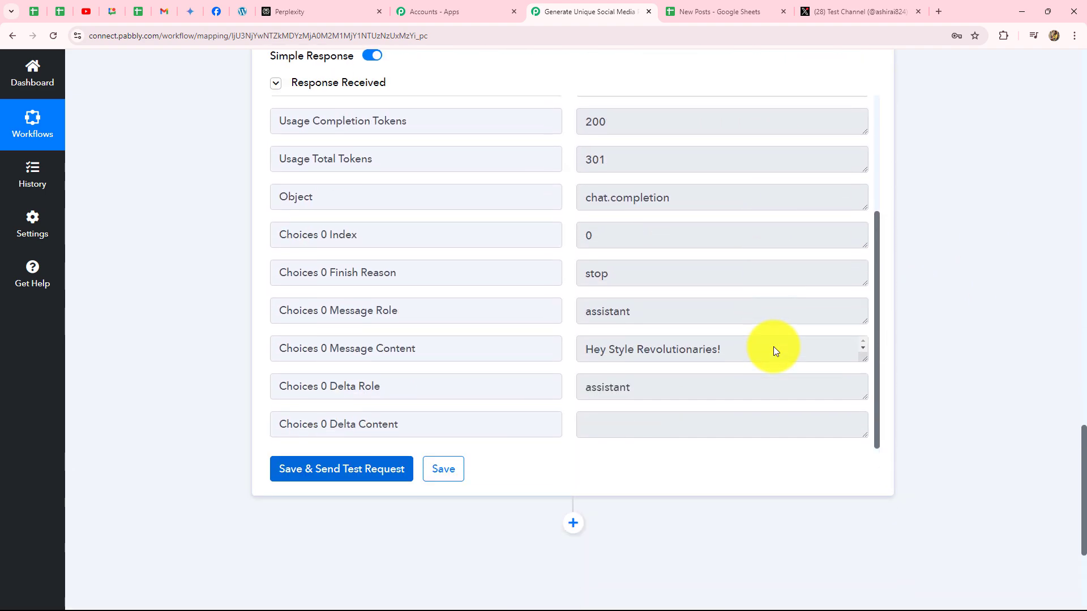
scroll(807, 366, down, 10)
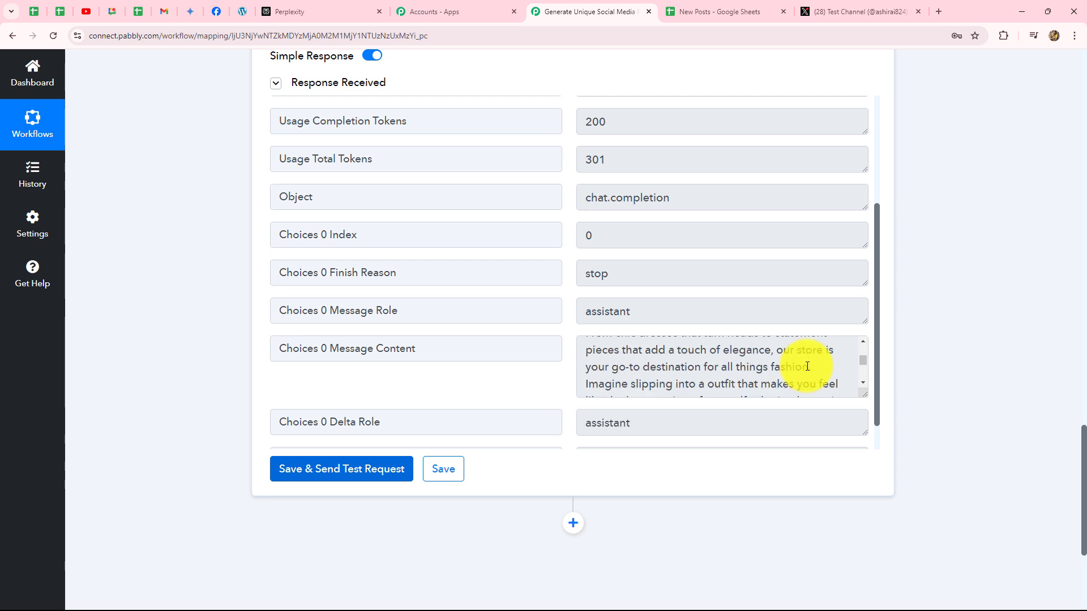
scroll(807, 365, up, 10)
scroll(959, 246, down, 2)
scroll(753, 244, down, 5)
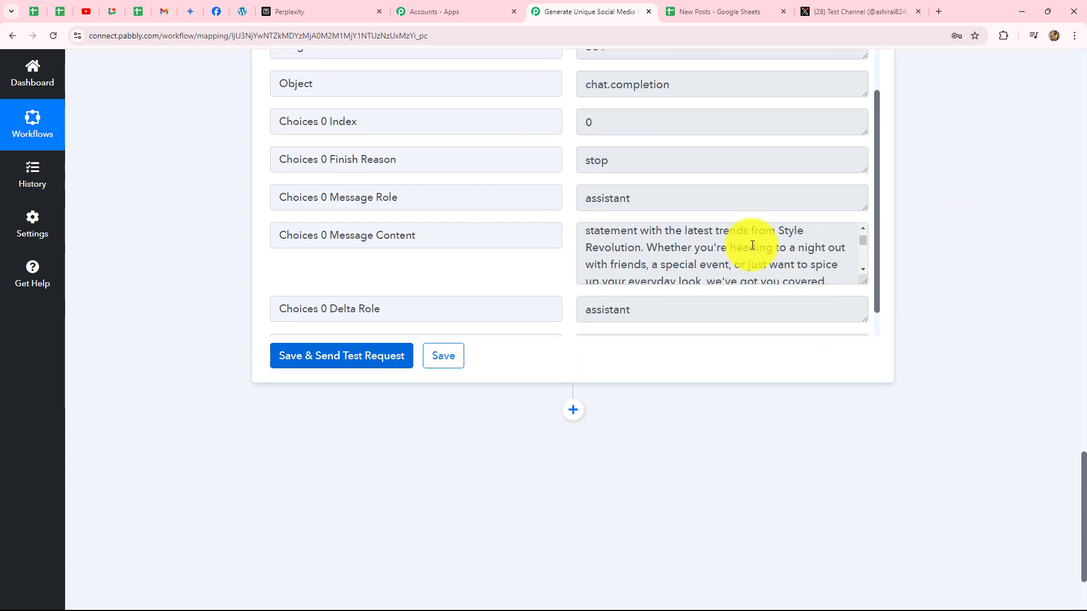
scroll(752, 245, down, 5)
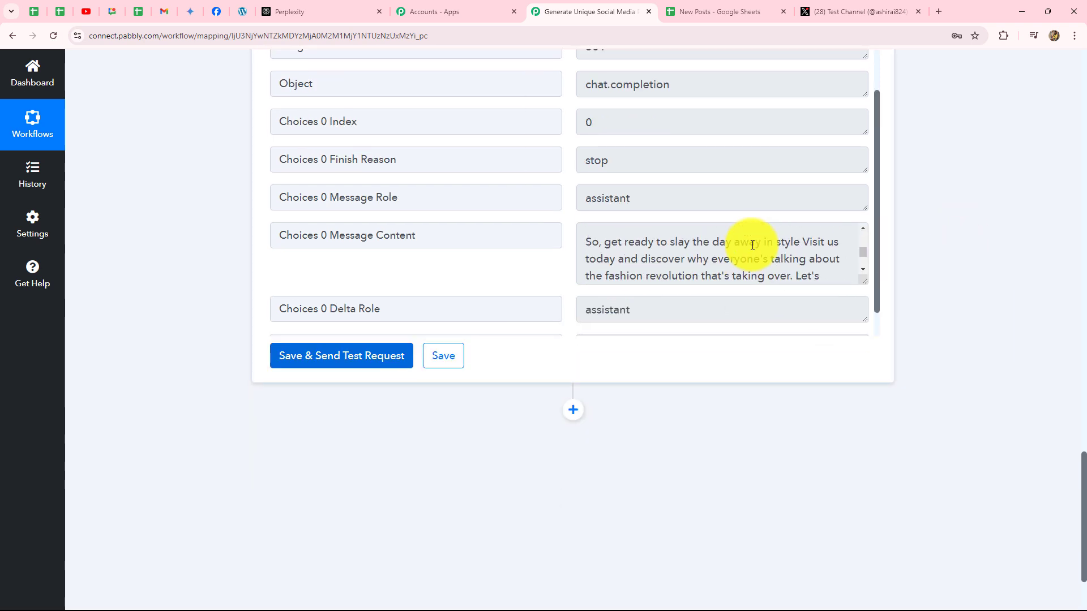
scroll(752, 244, up, 6)
scroll(753, 244, up, 3)
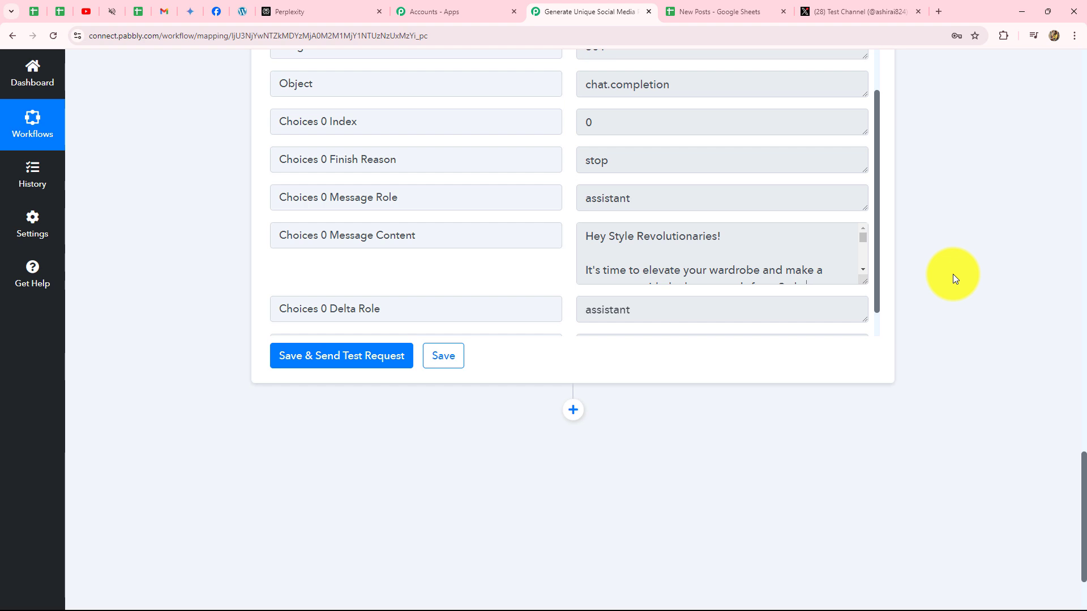
scroll(952, 274, down, 2)
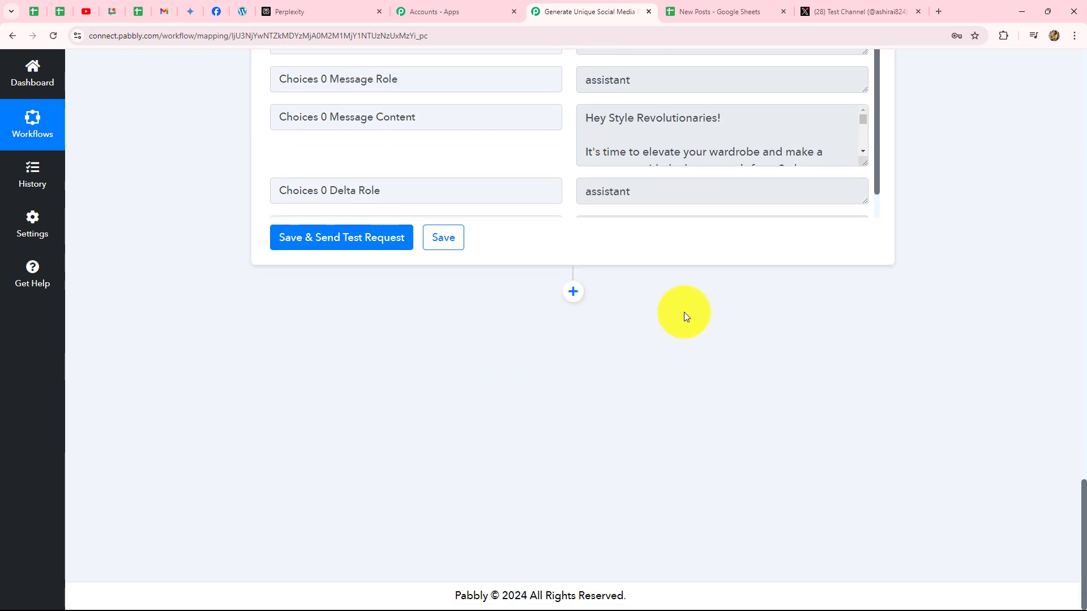
View the Style Revolution page on Facebook and return to the Pabbly Connect workflow
click(217, 13)
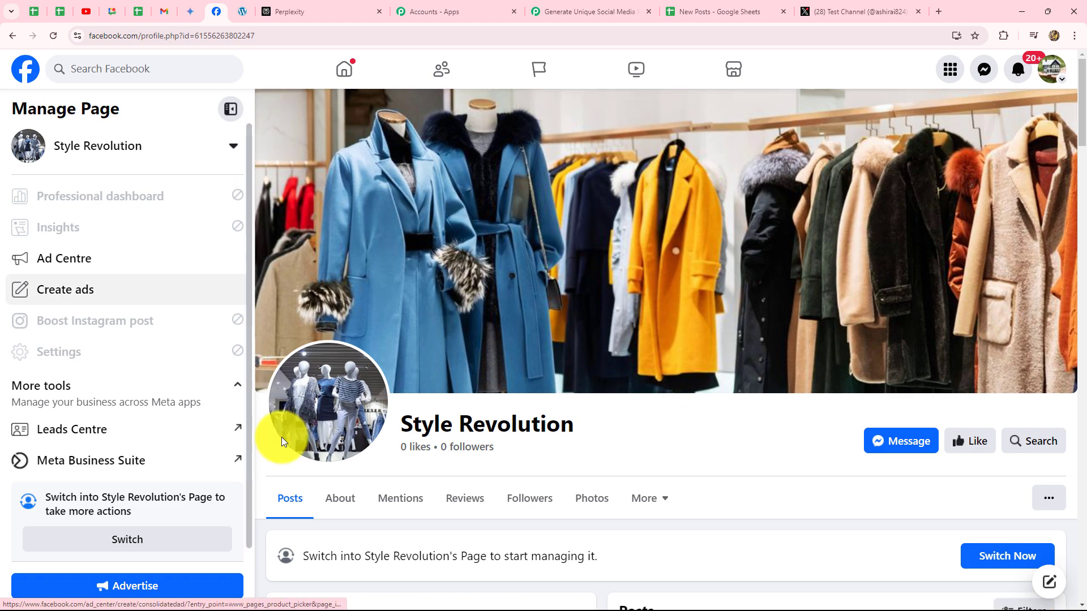
click(580, 12)
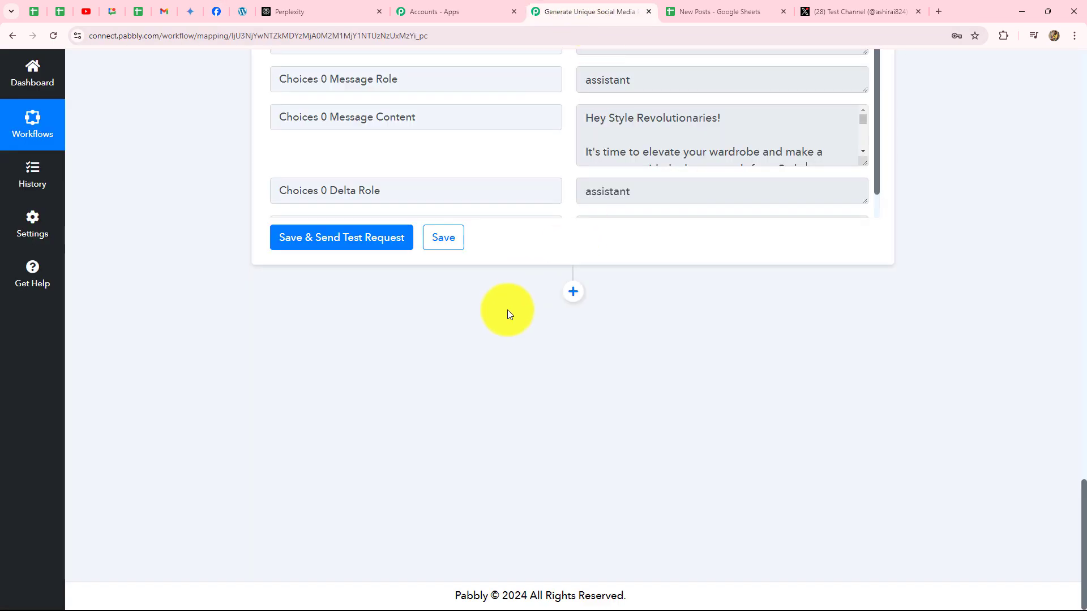
Add a Facebook Pages action after the Perplexity AI step and set its event to Create Page Photo Post
click(573, 291)
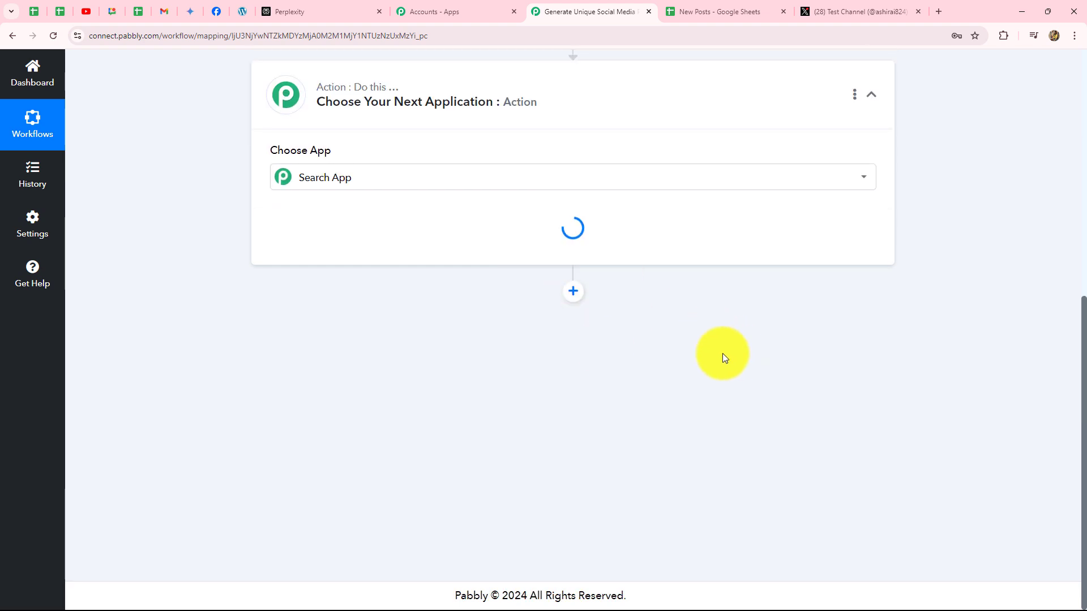
click(315, 295)
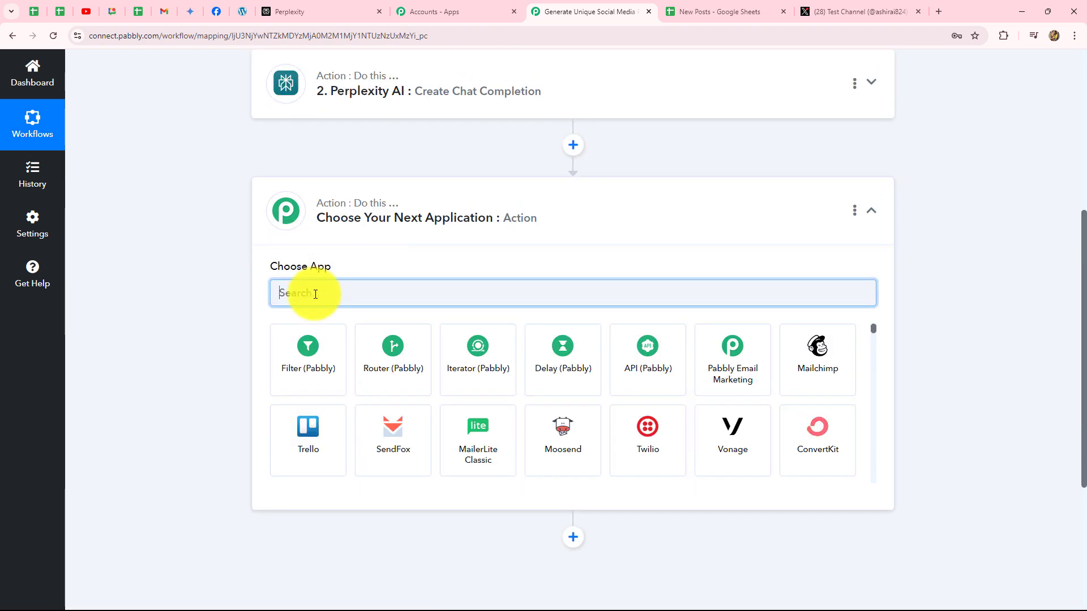
text(Facebook Pages)
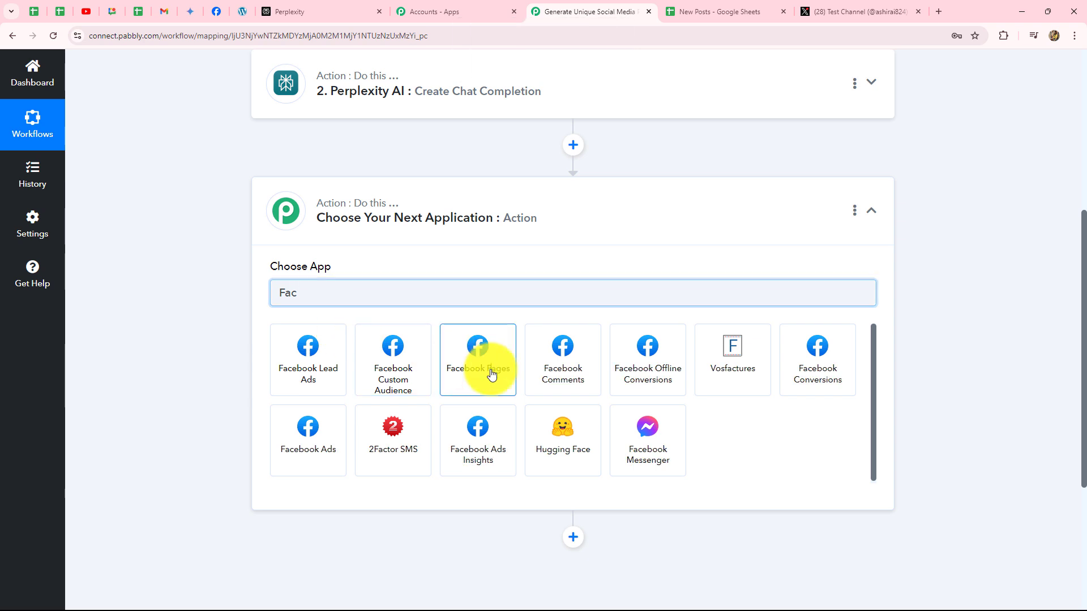
click(492, 374)
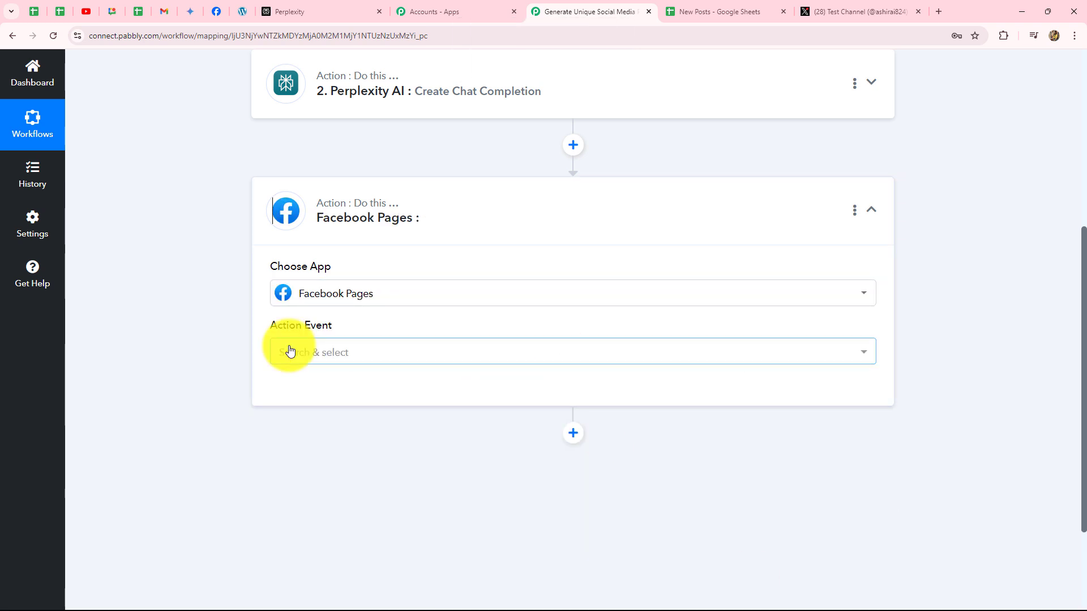
click(290, 352)
click(326, 288)
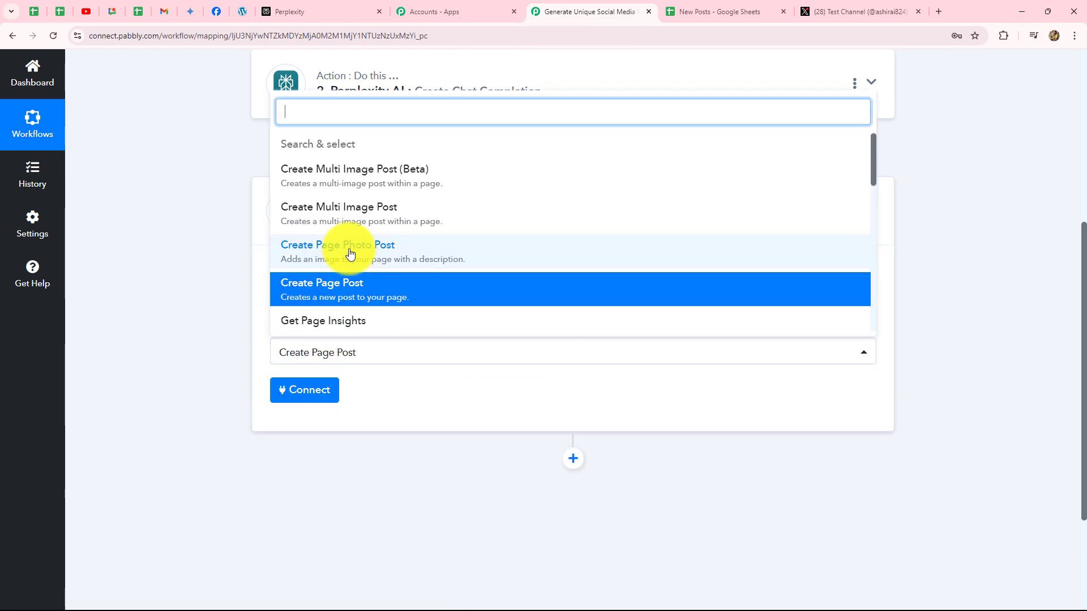
click(350, 253)
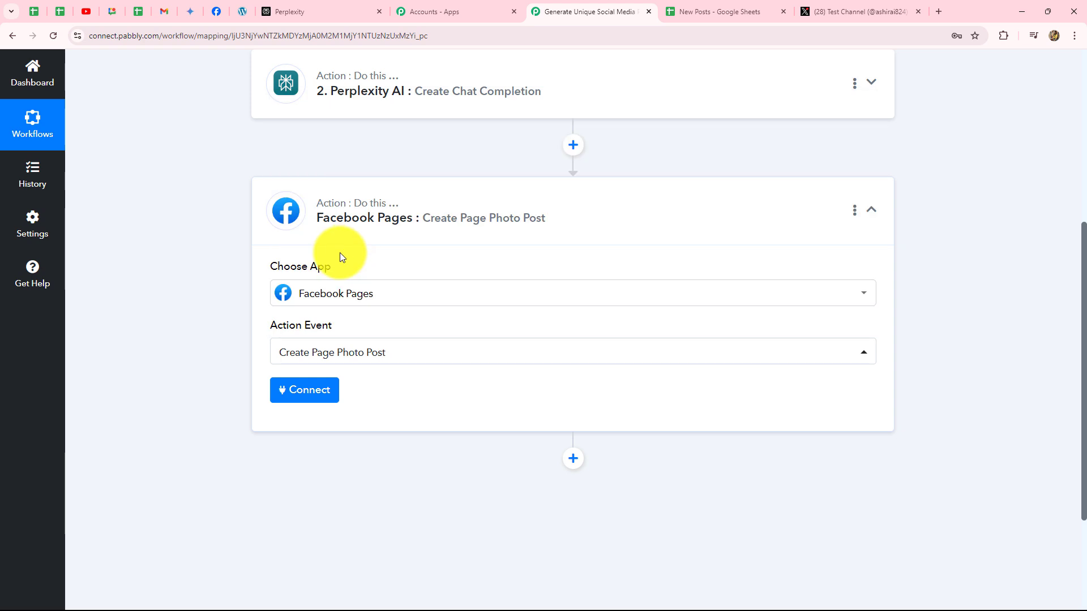
Create a new Facebook Pages connection for the action, checking the signed-in Facebook account in the browser before returning to Pabbly Connect
click(294, 395)
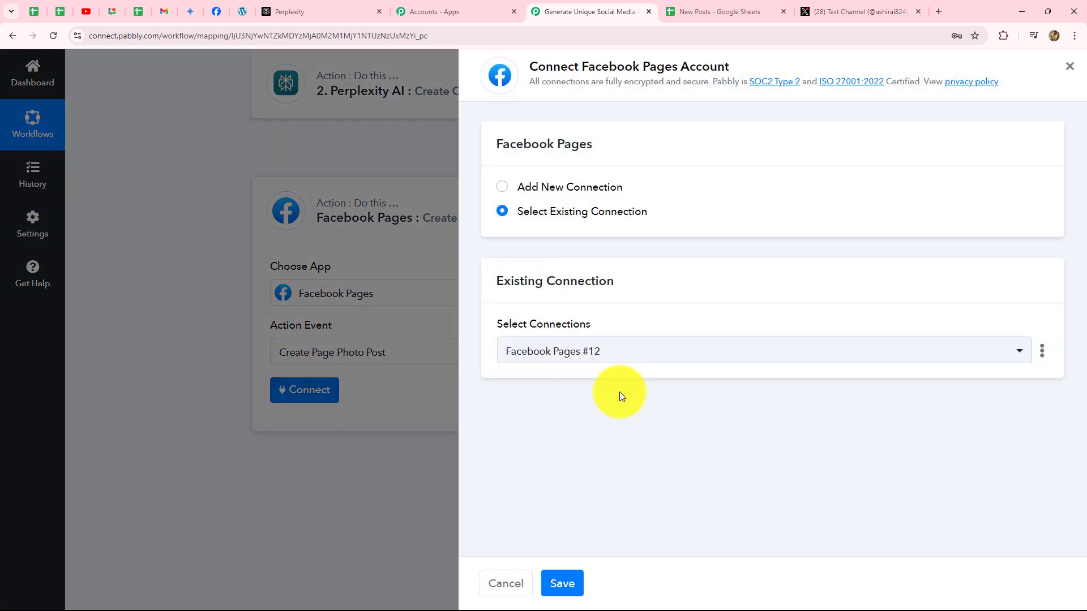
click(502, 189)
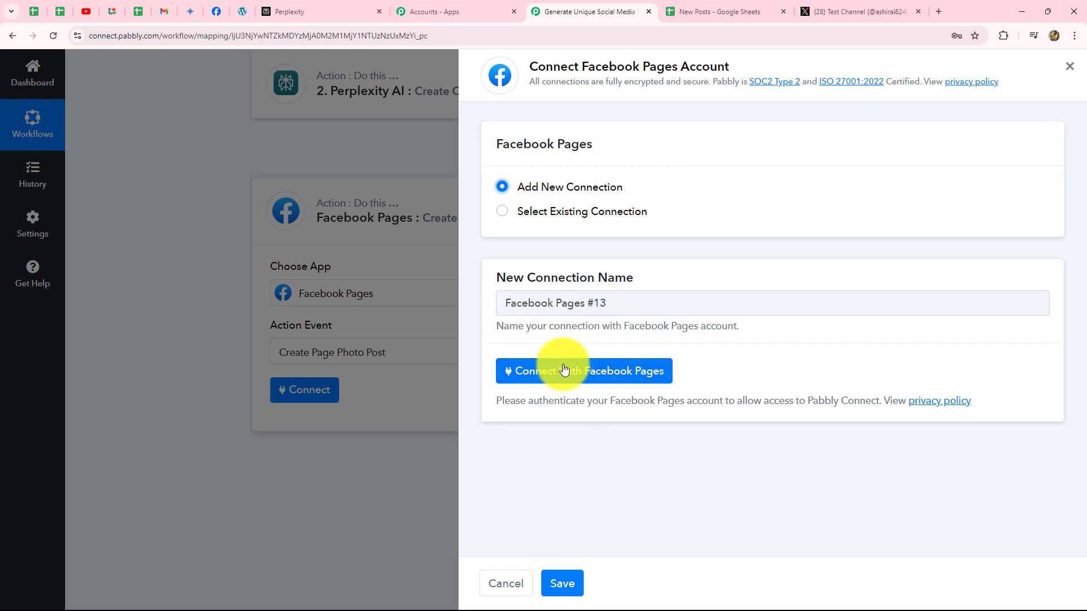
click(213, 11)
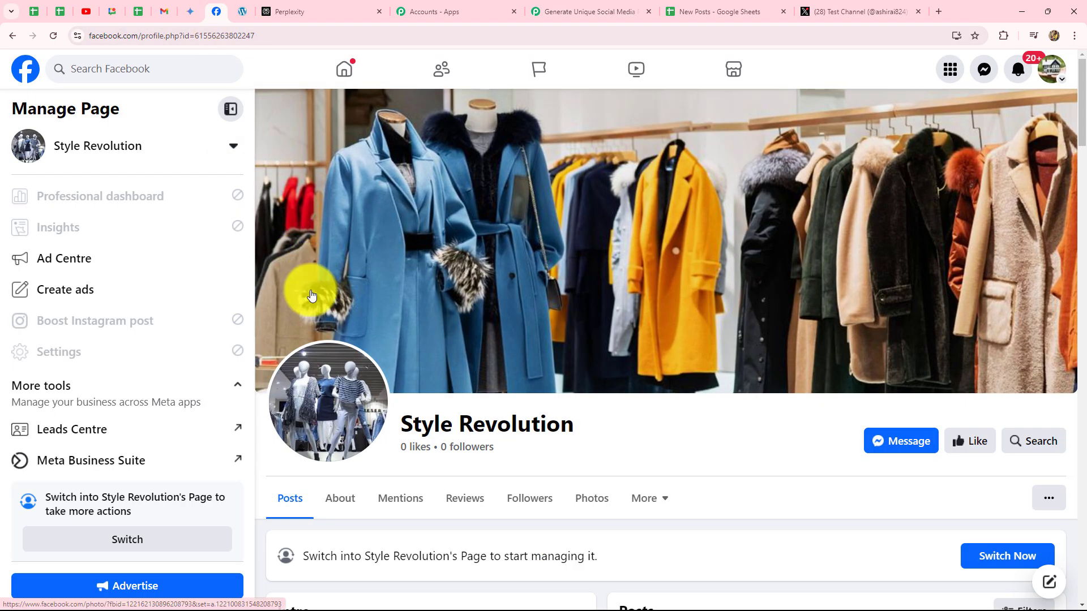
click(579, 12)
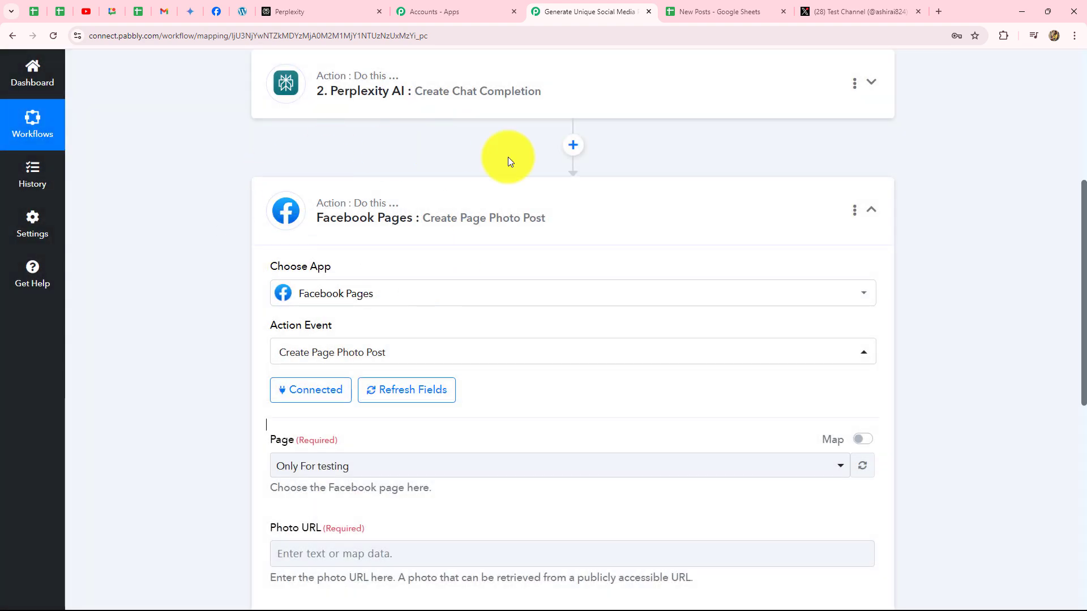
Select Style Revolution as the Facebook page for the photo post
scroll(948, 268, down, 5)
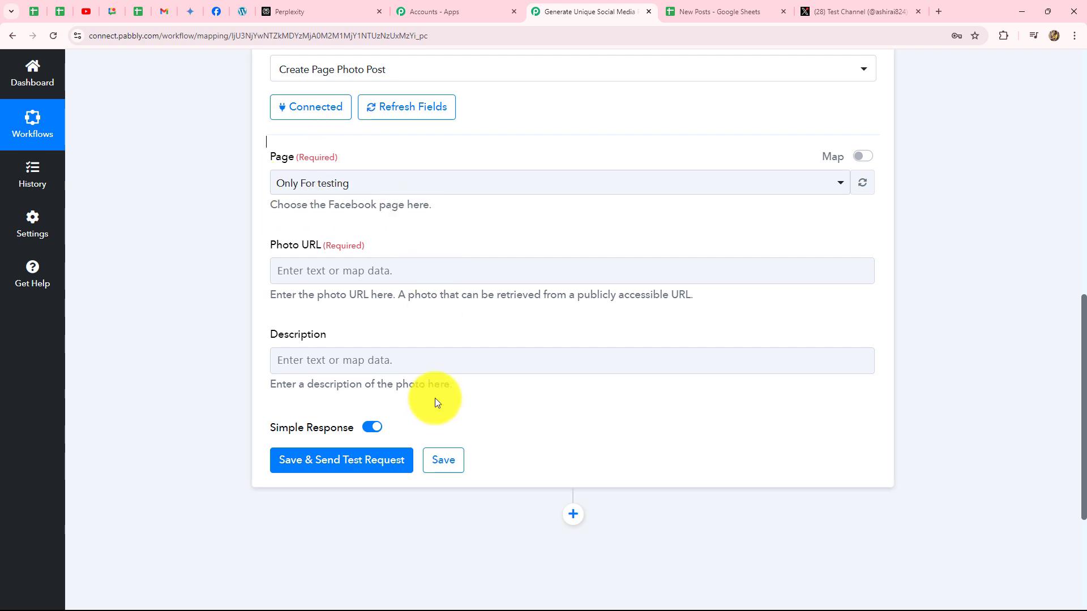
click(417, 183)
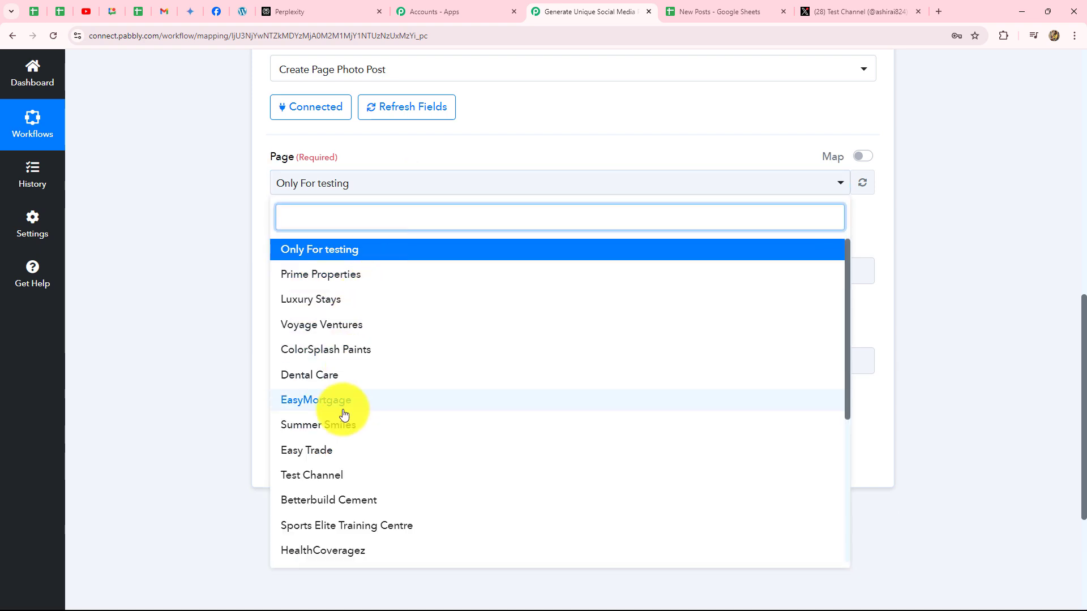
scroll(368, 433, down, 3)
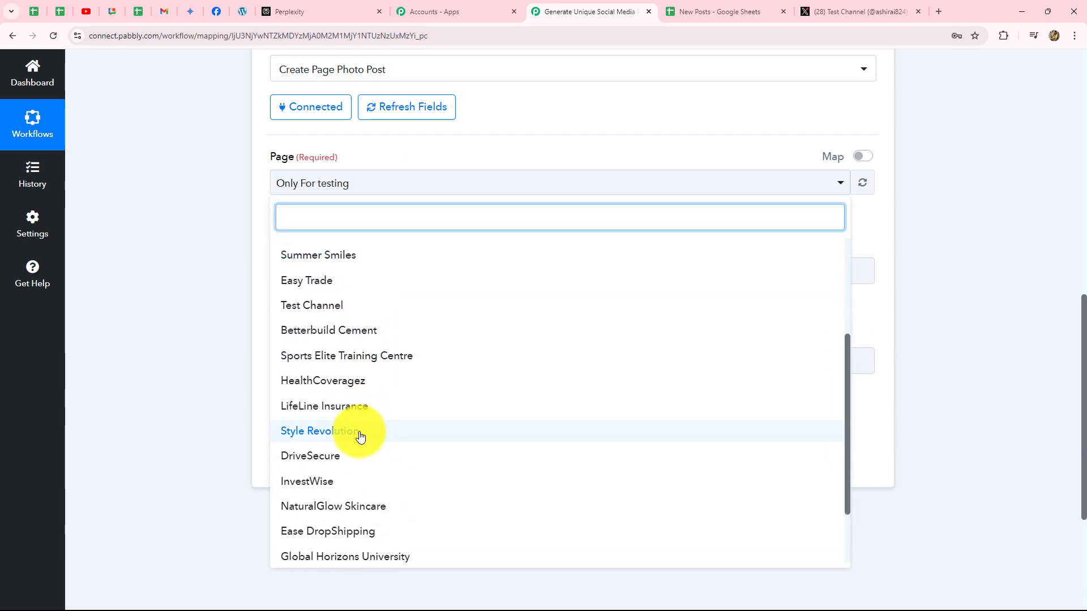
click(318, 431)
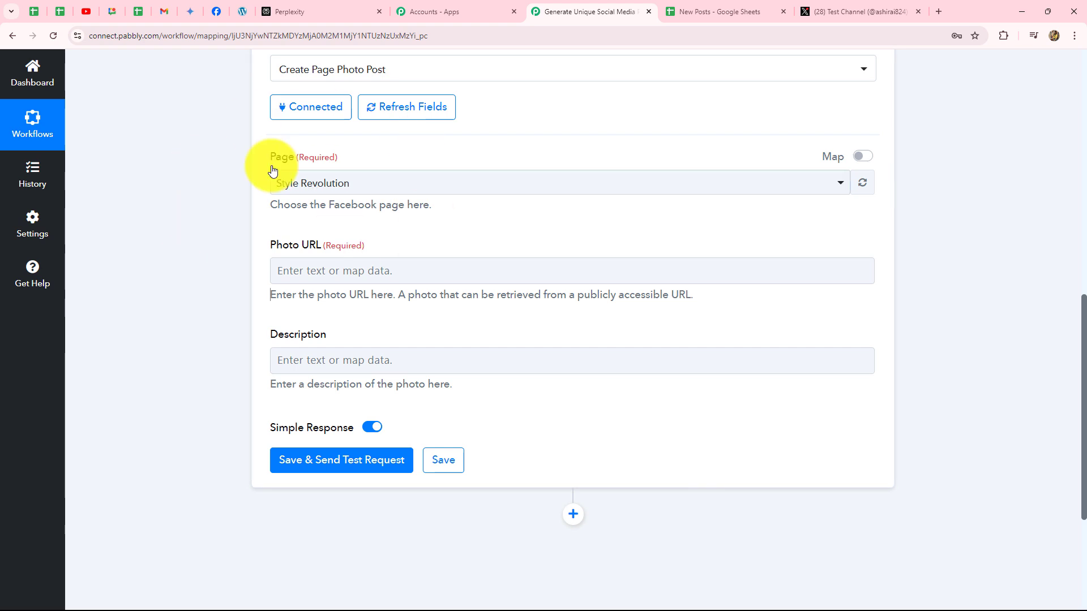
Map the Google Sheets Image URL from the first step into the Photo URL field
scroll(357, 197, down, 2)
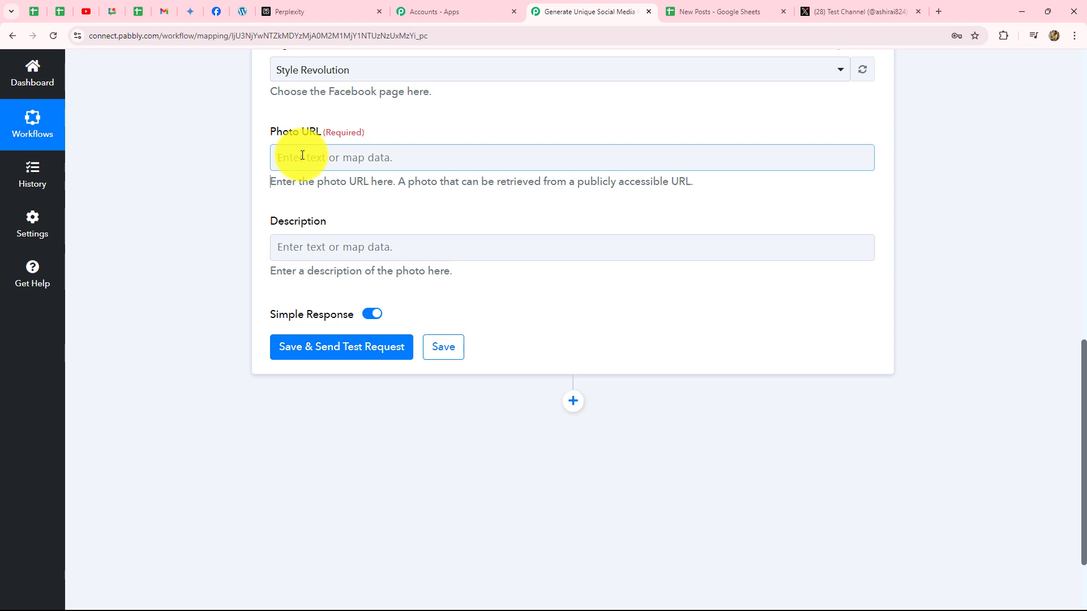
click(302, 157)
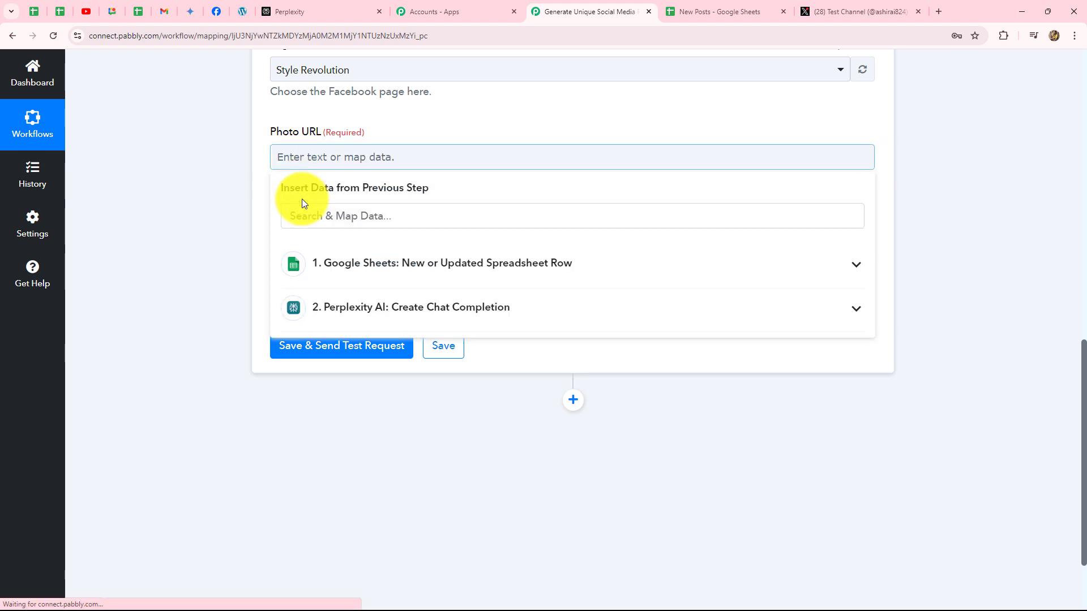
click(463, 269)
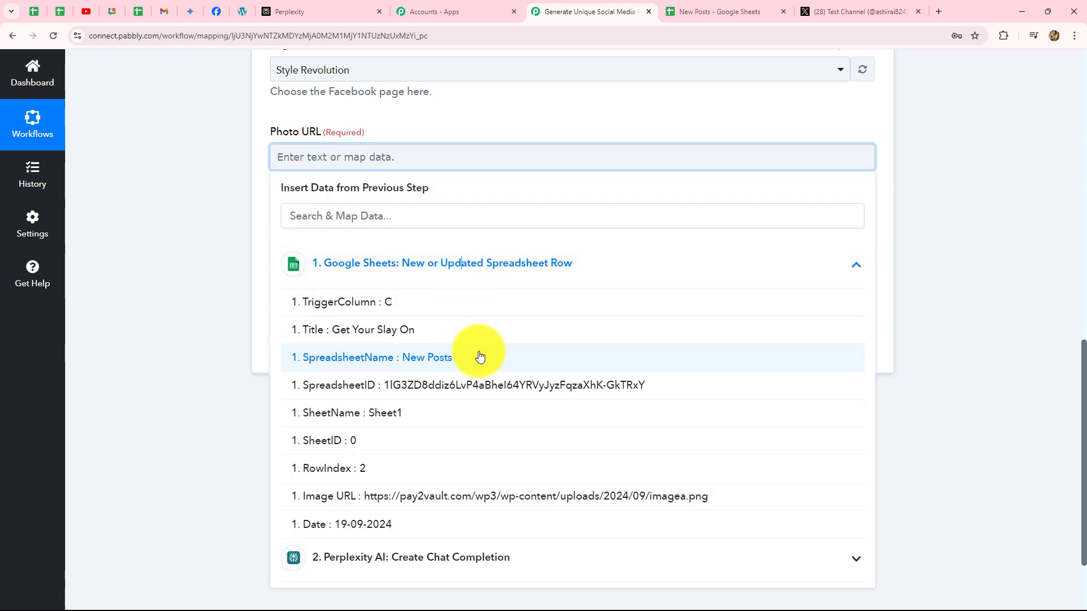
click(404, 481)
scroll(187, 249, down, 2)
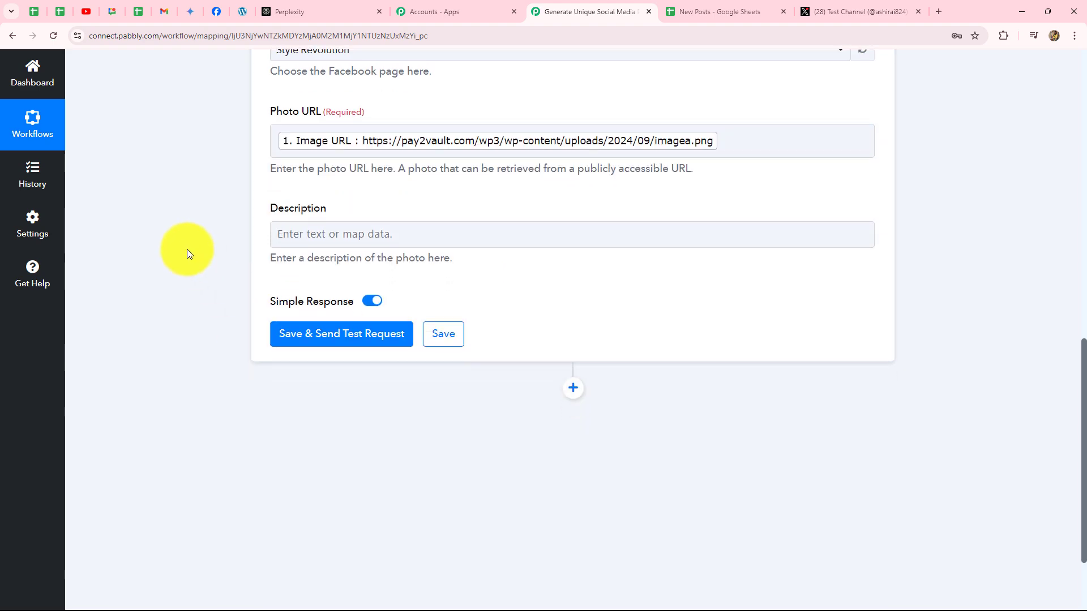
Review the Image URL in the New Posts sheet and its source file imagea in the WordPress media library
scroll(238, 142, up, 2)
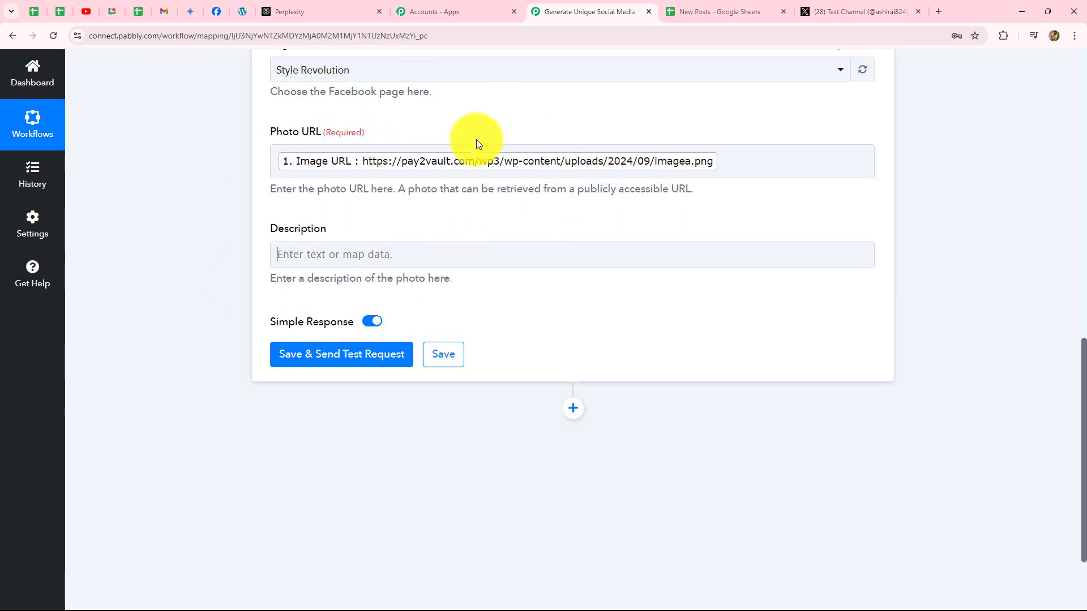
click(736, 12)
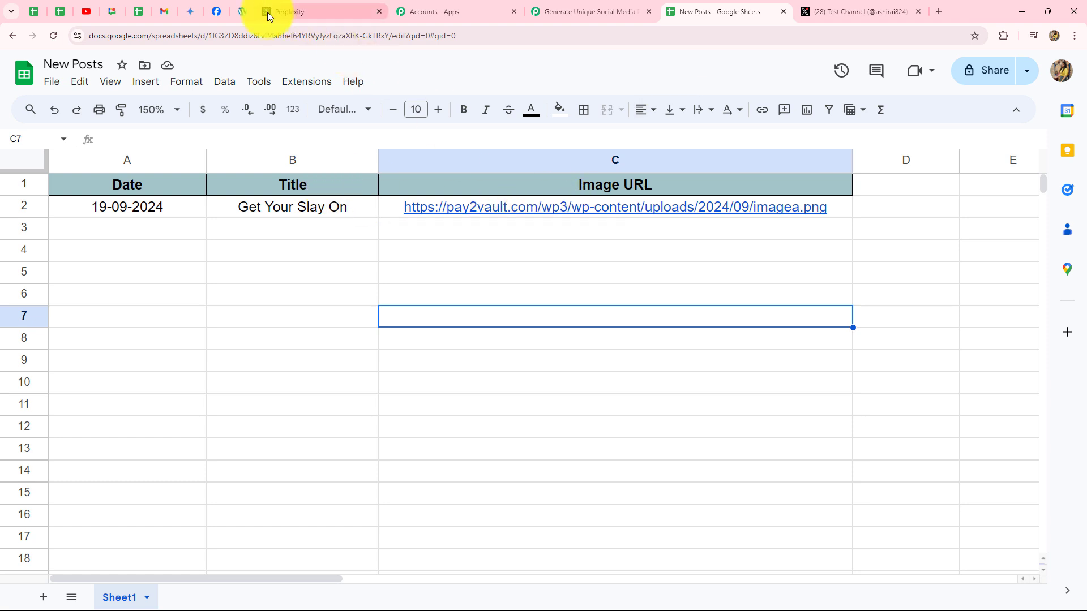
click(243, 11)
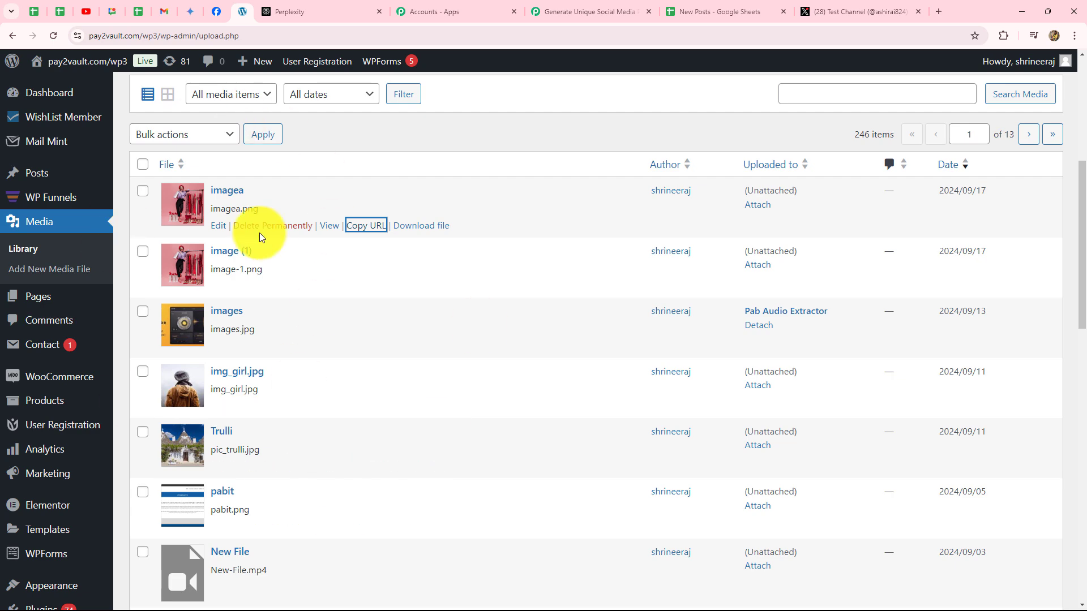
mouse_move(349, 409)
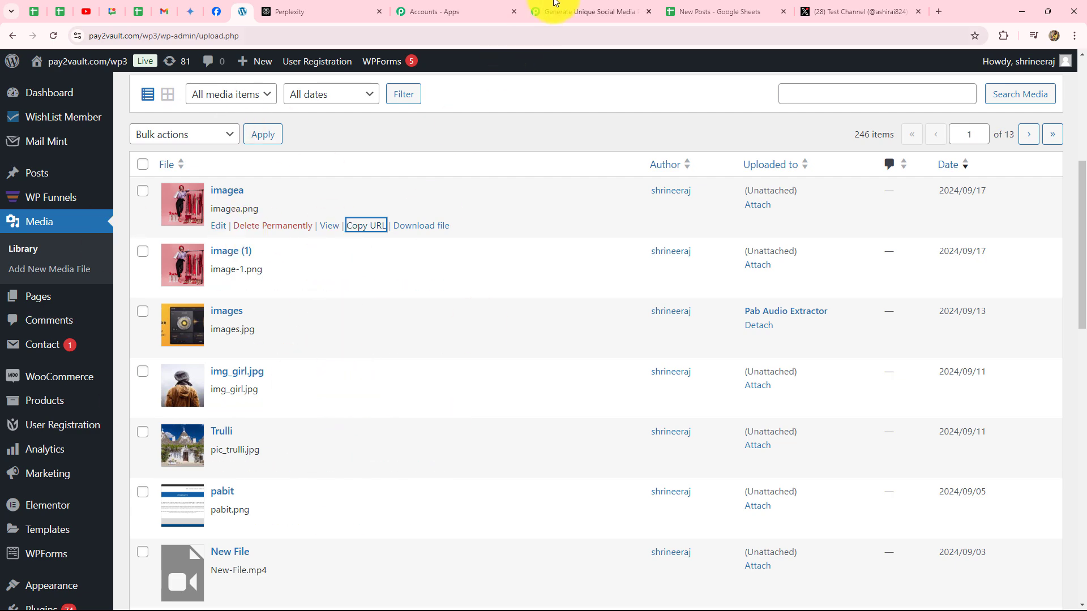
click(566, 12)
click(714, 13)
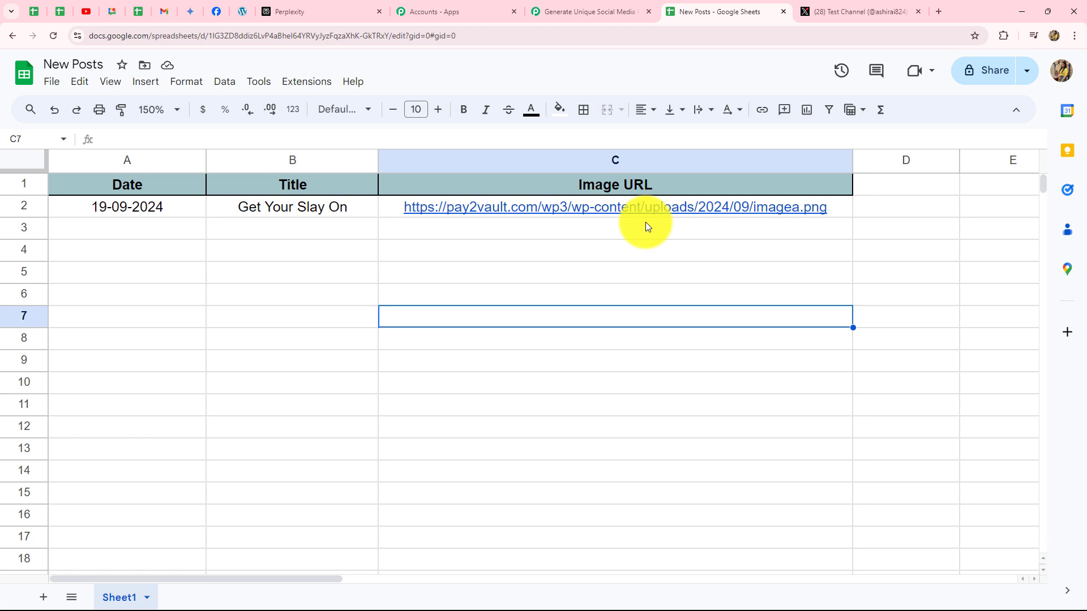
click(552, 9)
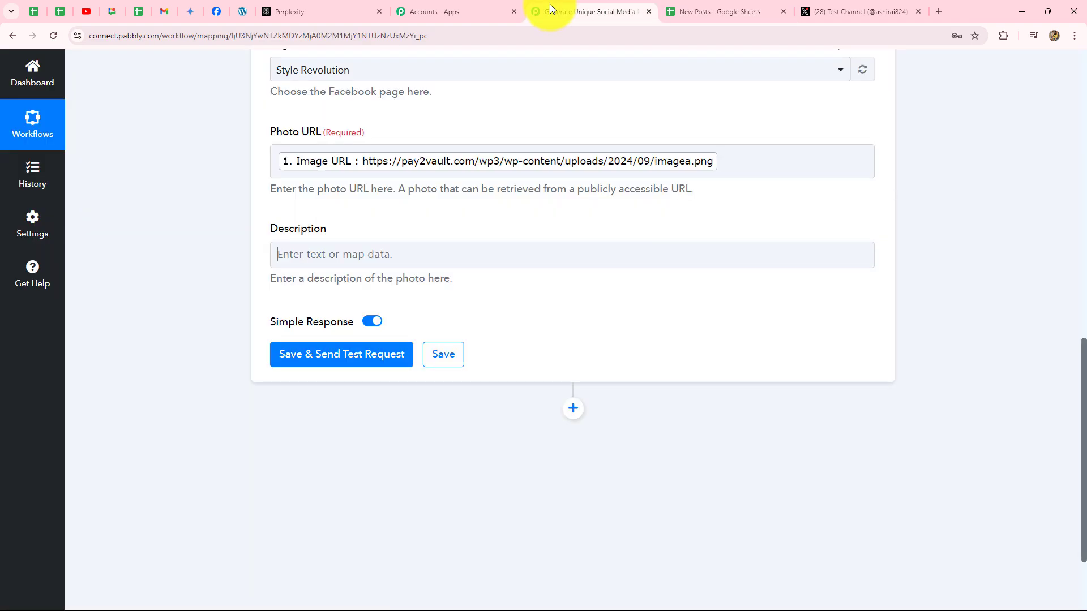
Map the Google Sheets Title and, below it, the Perplexity AI Choices 0 Message Content into the photo post's Description
click(295, 247)
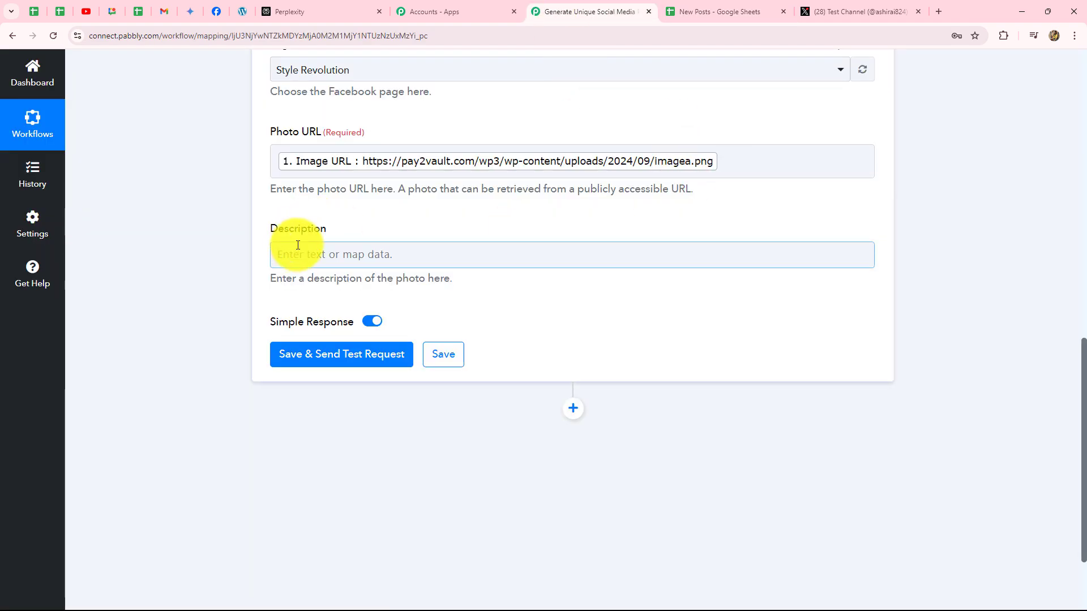
click(291, 249)
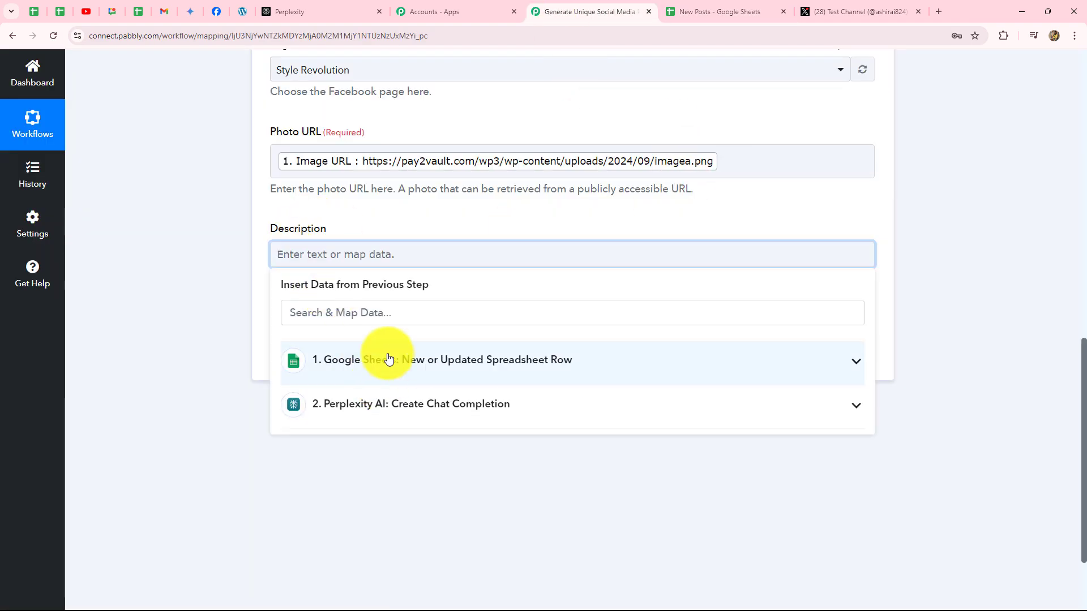
click(391, 360)
scroll(436, 464, down, 2)
click(392, 376)
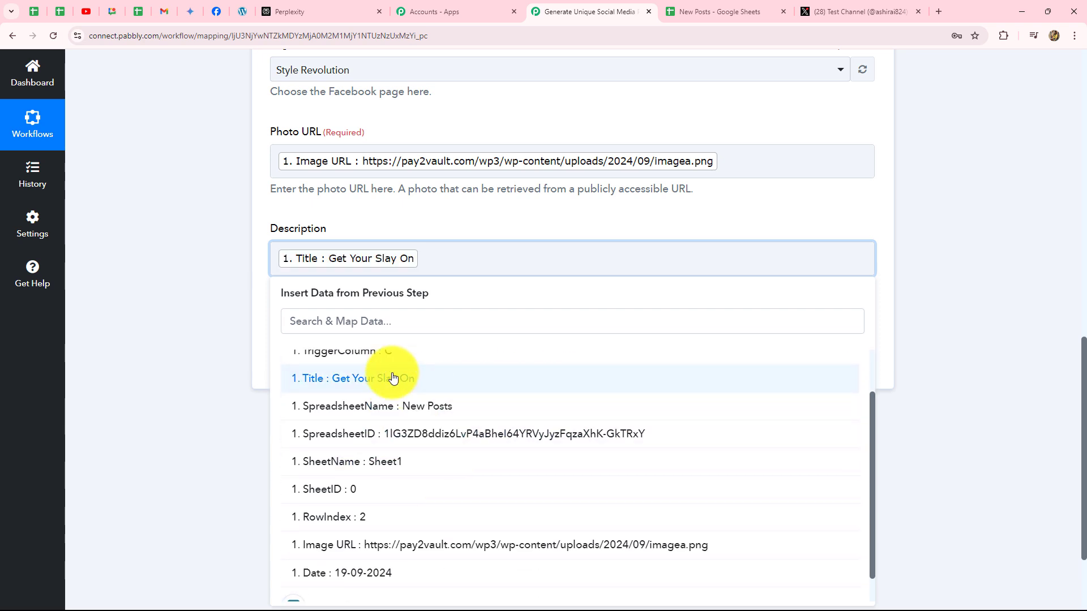
click(194, 381)
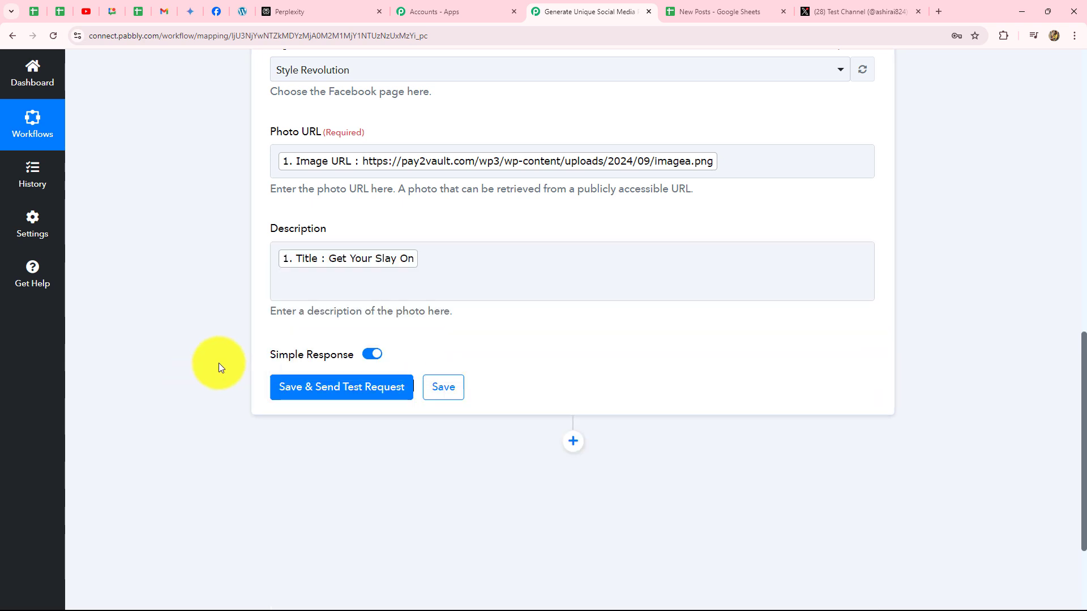
click(279, 280)
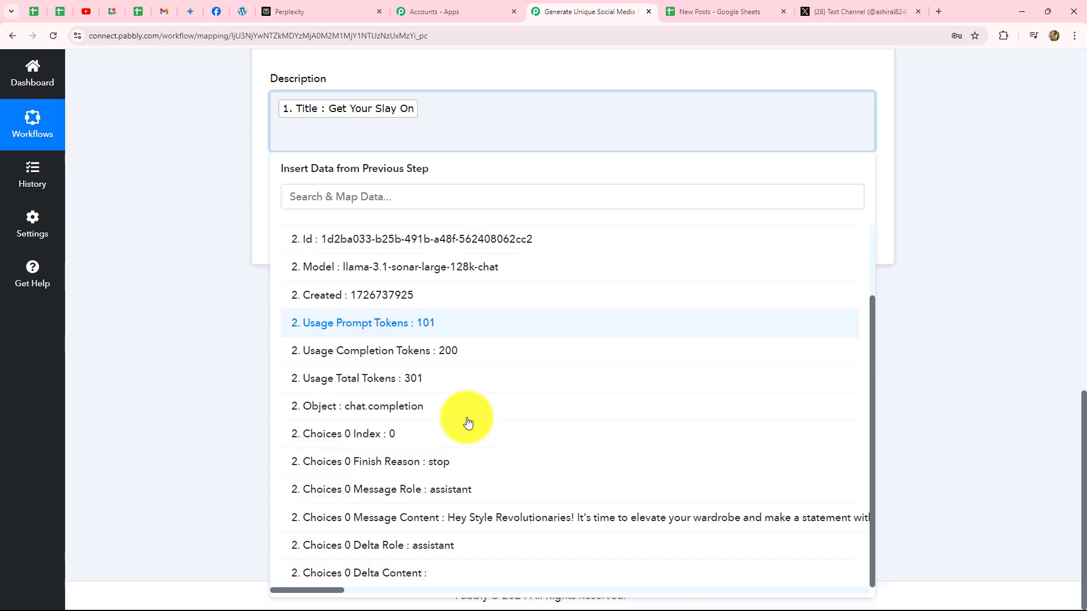
click(508, 517)
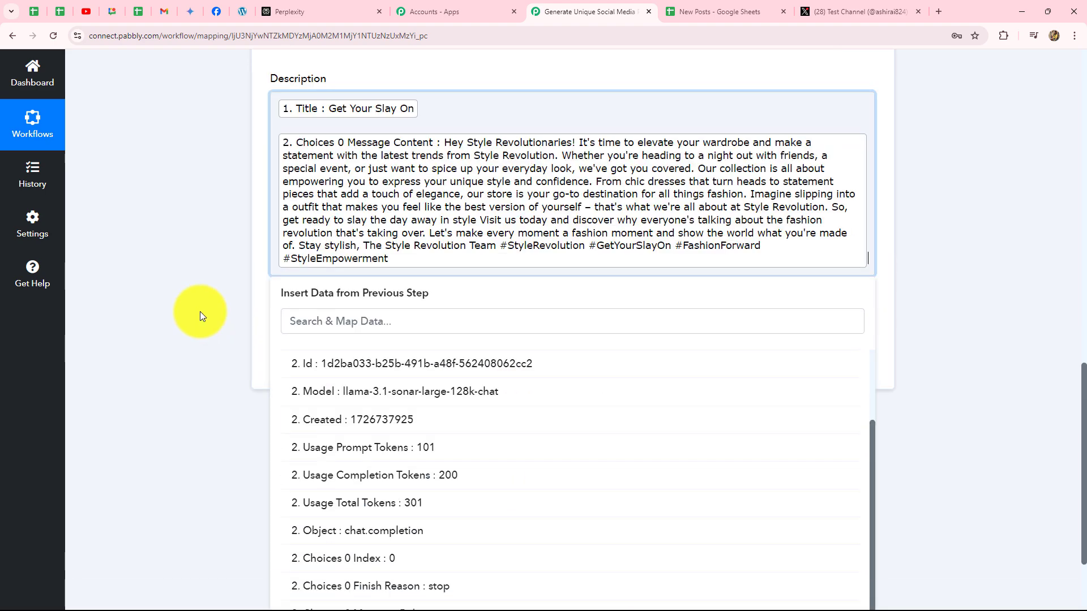
click(199, 311)
Save the Facebook Pages action with a test request and inspect the full new post on the Style Revolution Facebook page
click(348, 356)
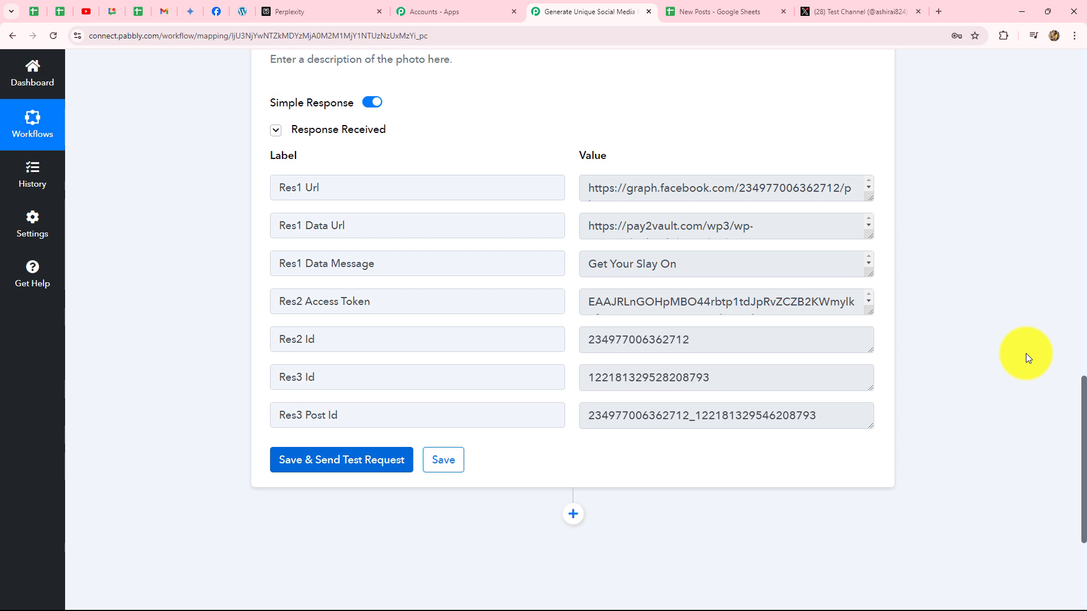
drag(587, 340, 738, 351)
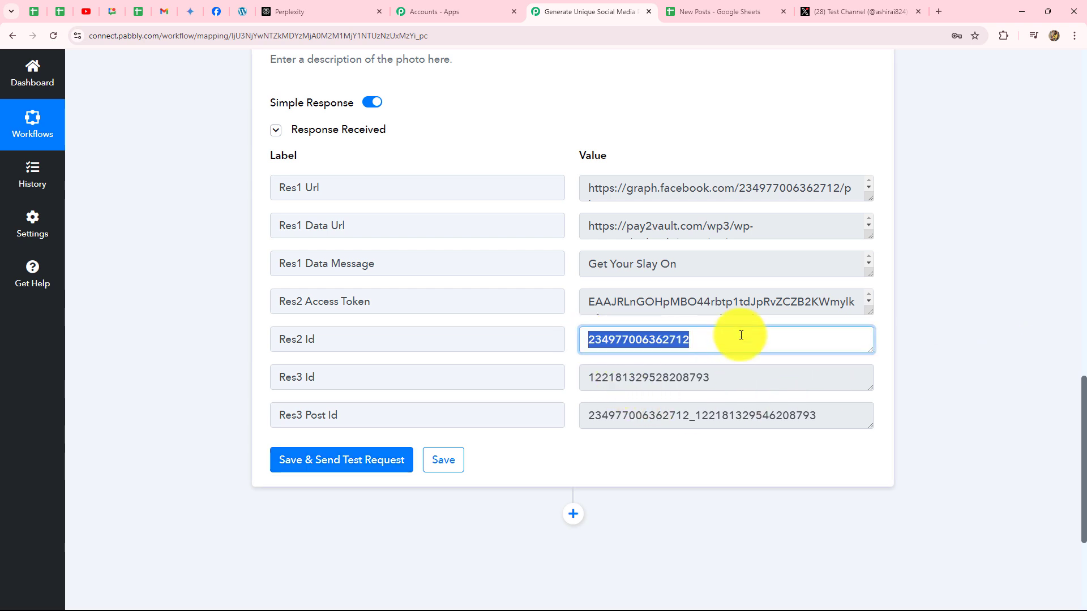
click(216, 13)
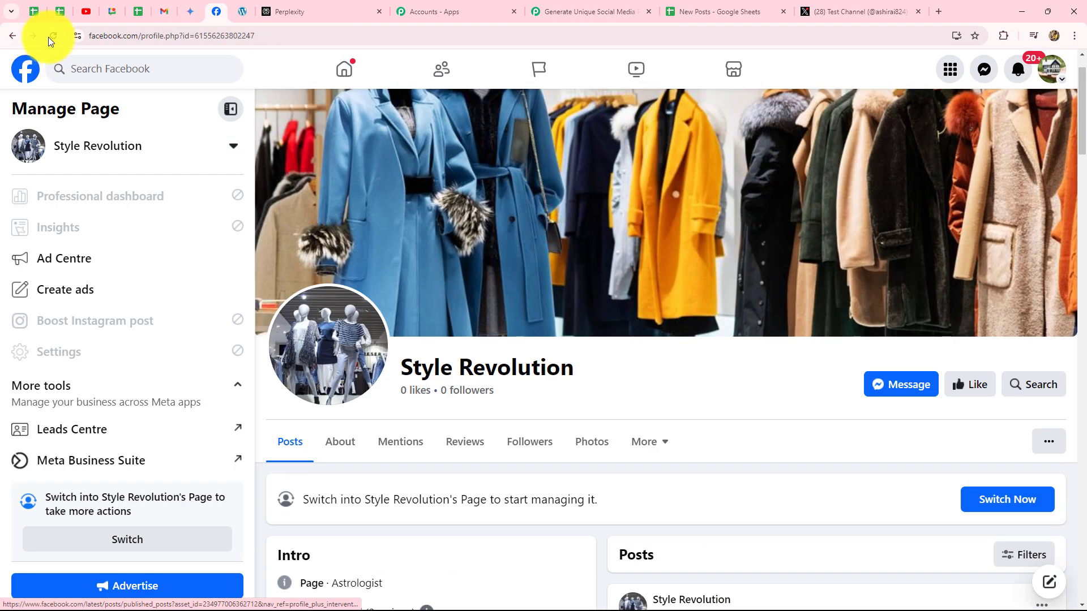
click(53, 36)
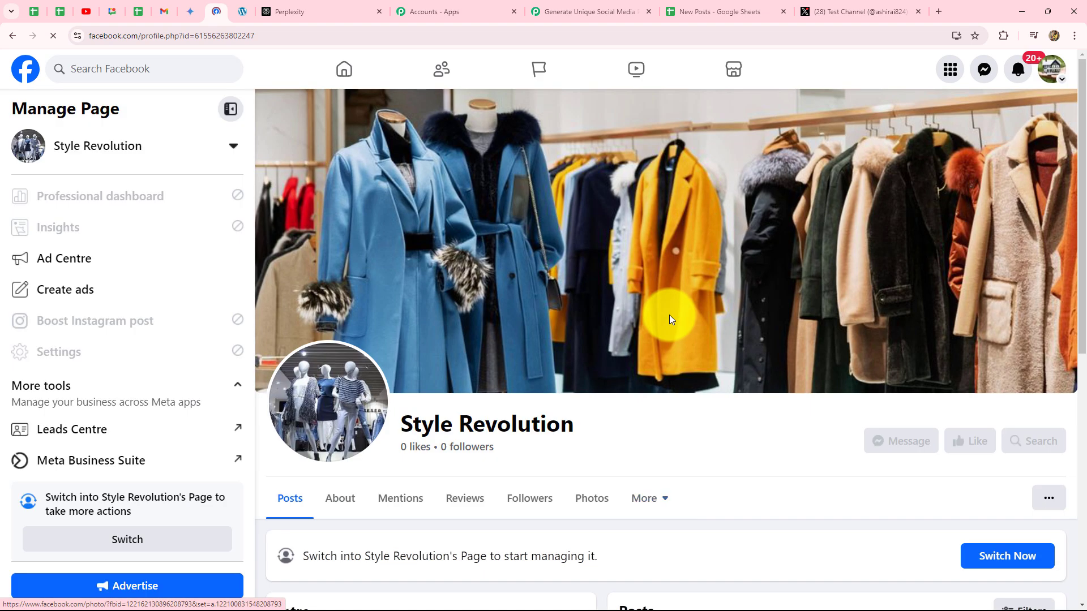
scroll(669, 318, down, 4)
scroll(670, 320, down, 3)
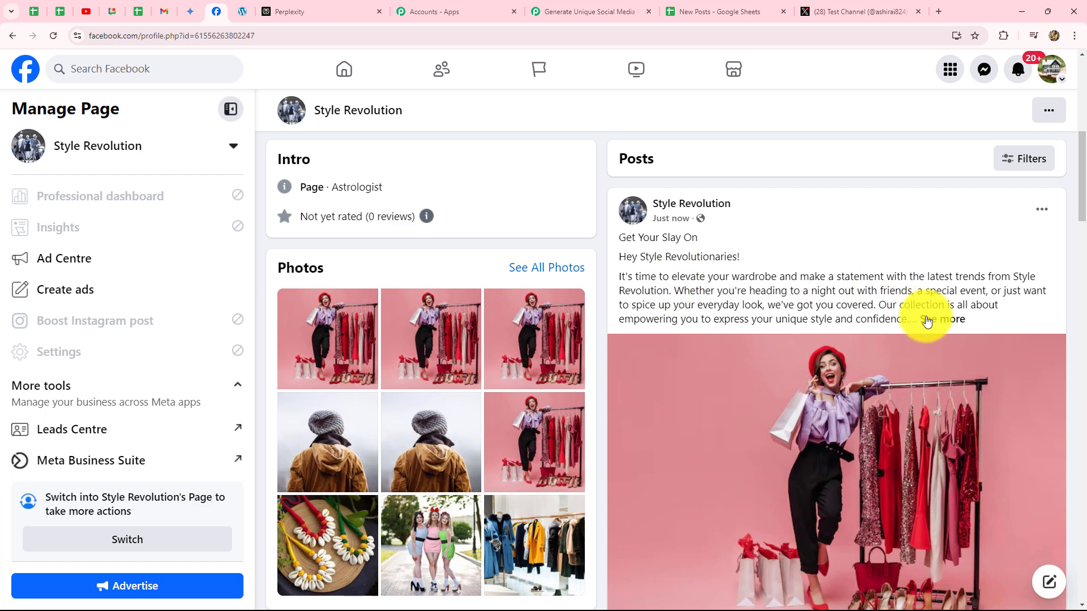
click(930, 320)
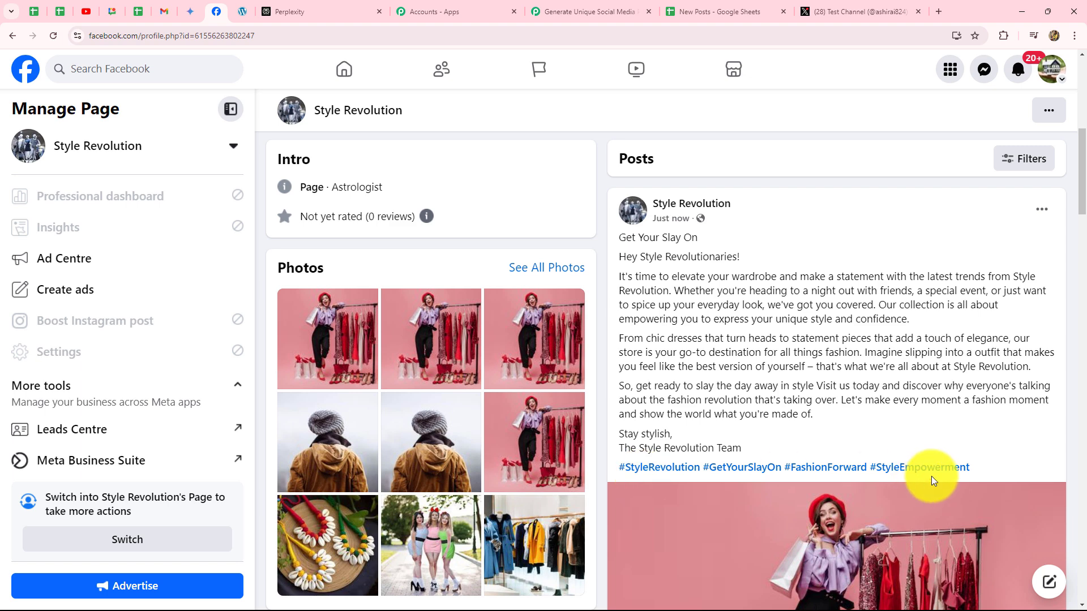
drag(619, 243, 874, 245)
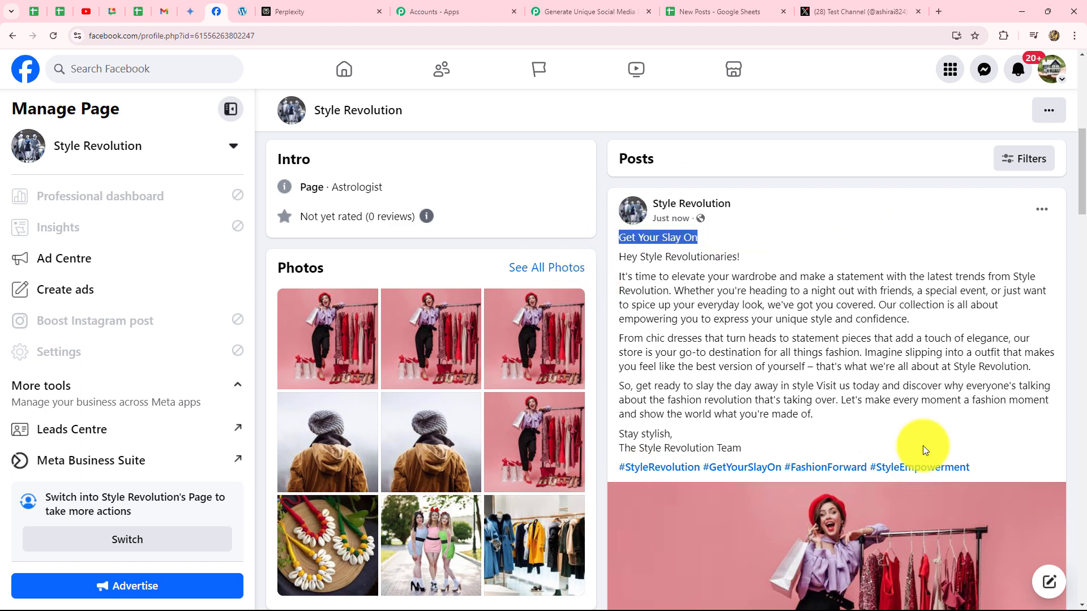
Return to Pabbly Connect and add an X (Formerly Twitter) action after the Facebook Pages step with the Create Tweet event
click(600, 12)
scroll(980, 253, down, 4)
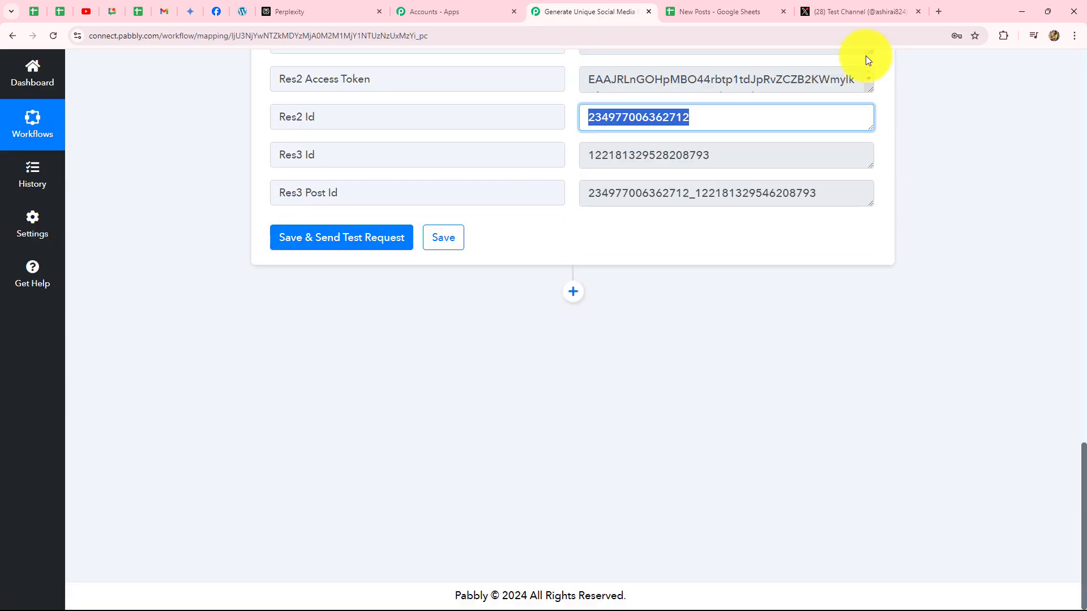
click(849, 11)
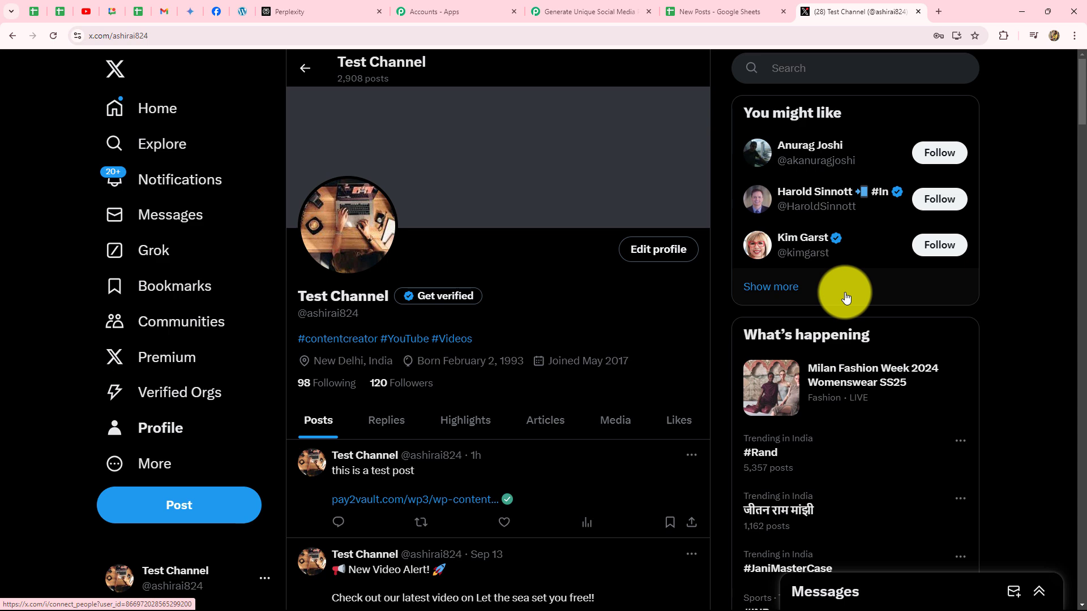
click(589, 11)
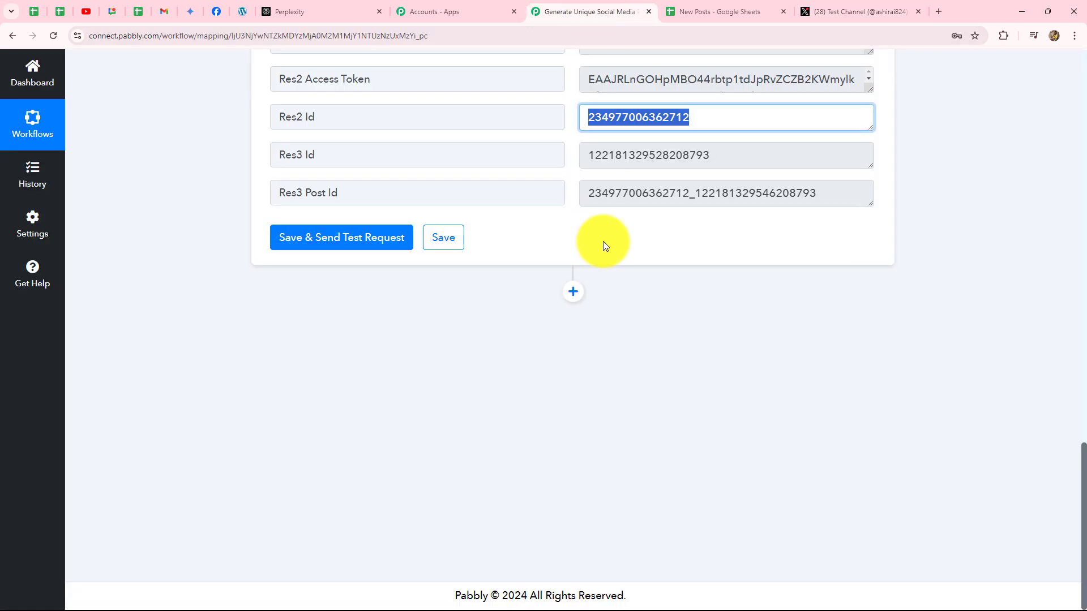
click(574, 291)
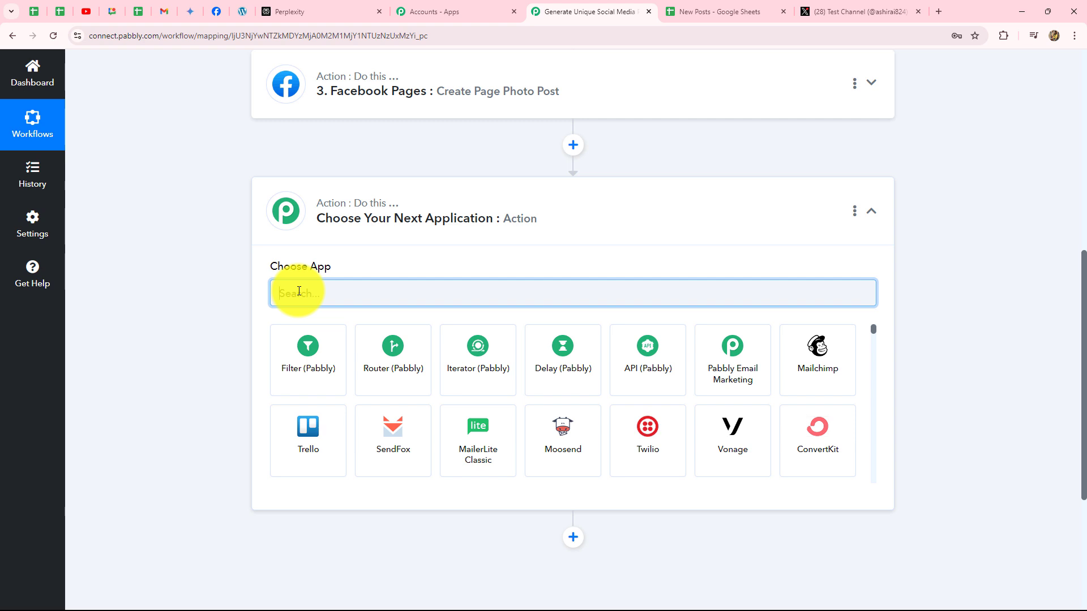
key(Caps_Lock)
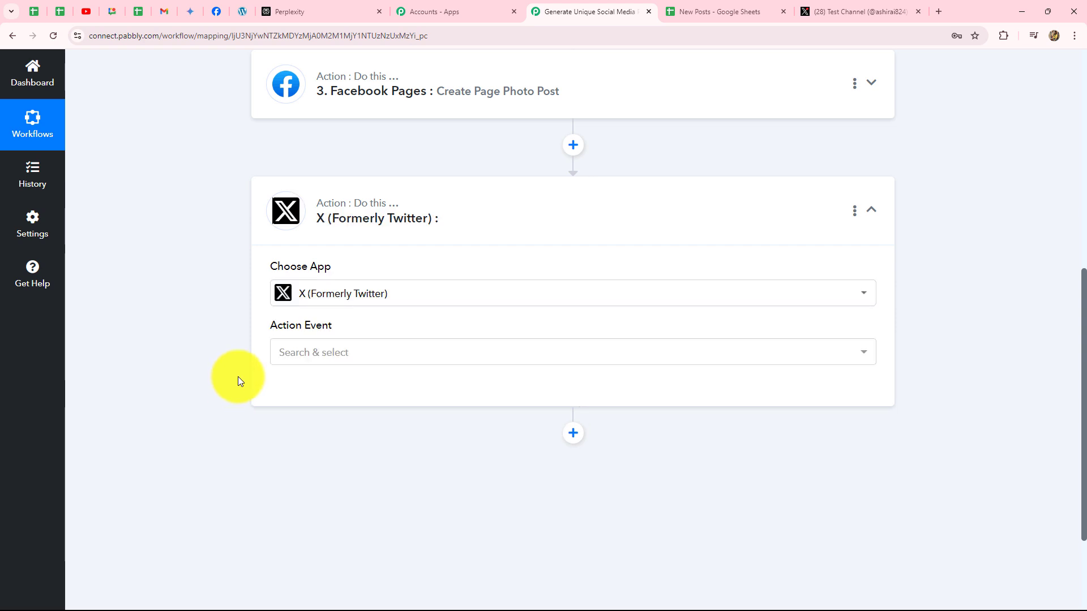
click(330, 358)
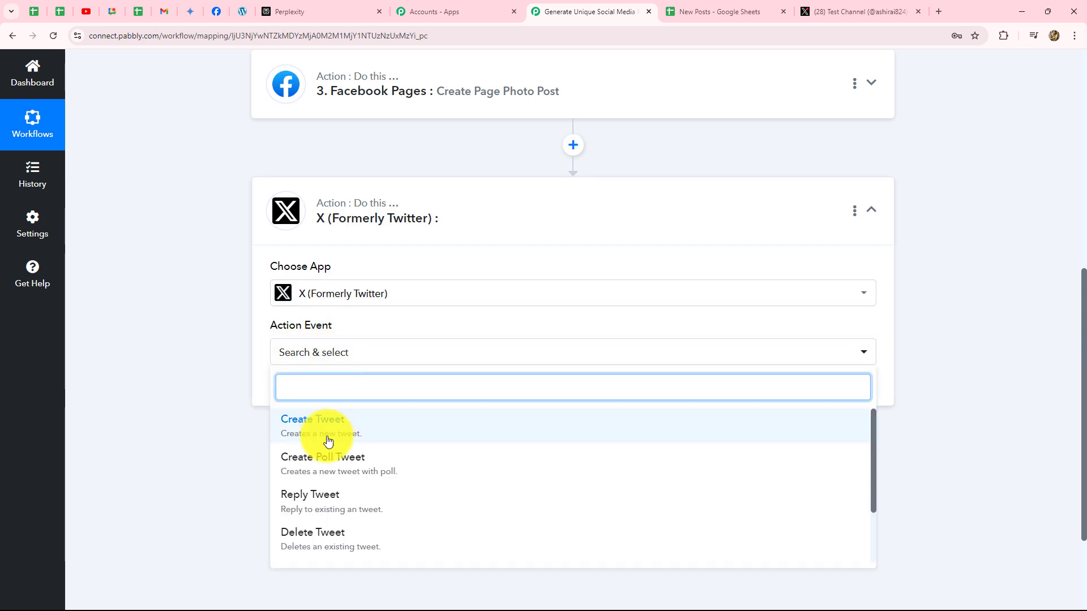
click(323, 419)
Start a new X (Formerly Twitter) connection up to the Client ID and Client Secret request, checking the signed-in X account in the browser
click(307, 389)
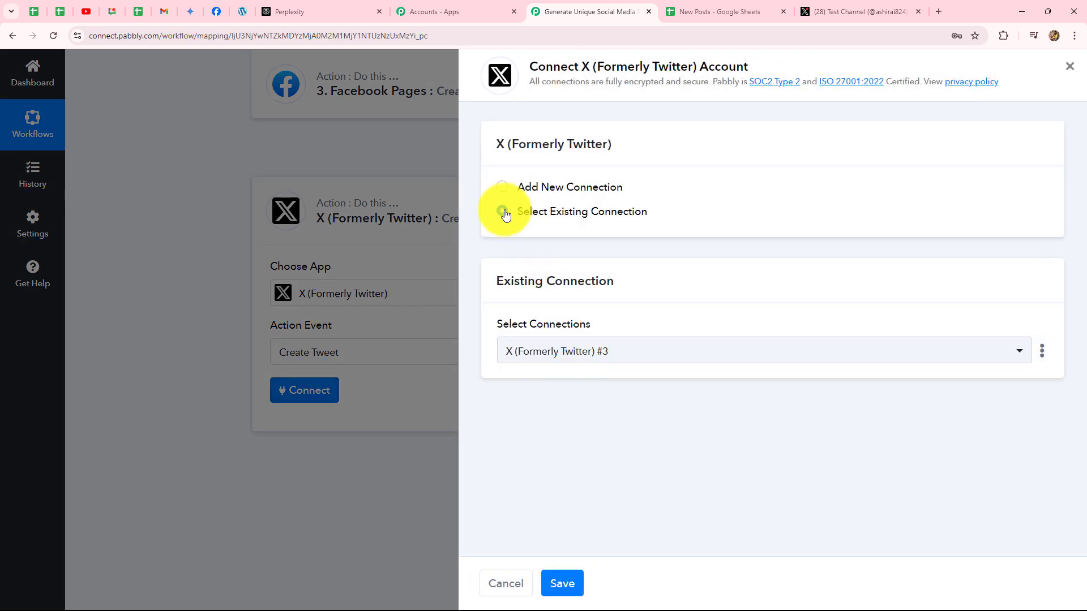
click(502, 187)
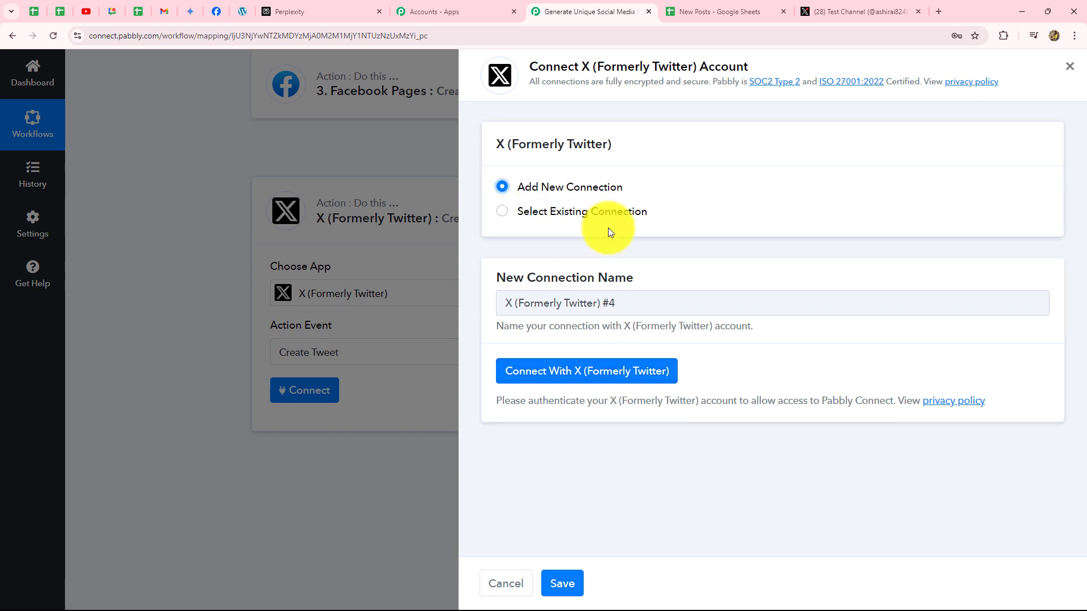
click(605, 369)
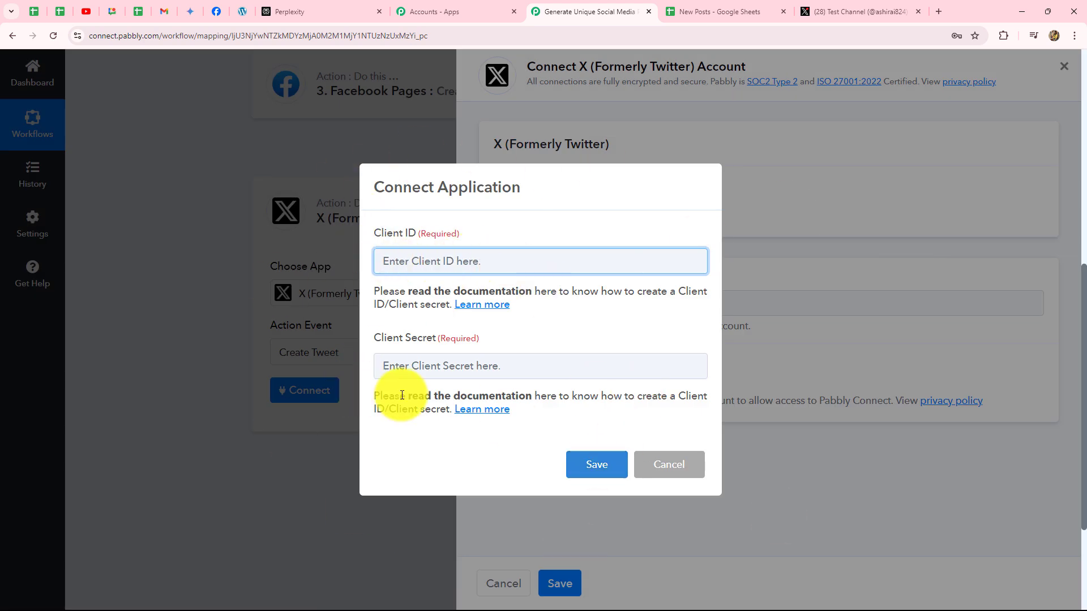
click(821, 11)
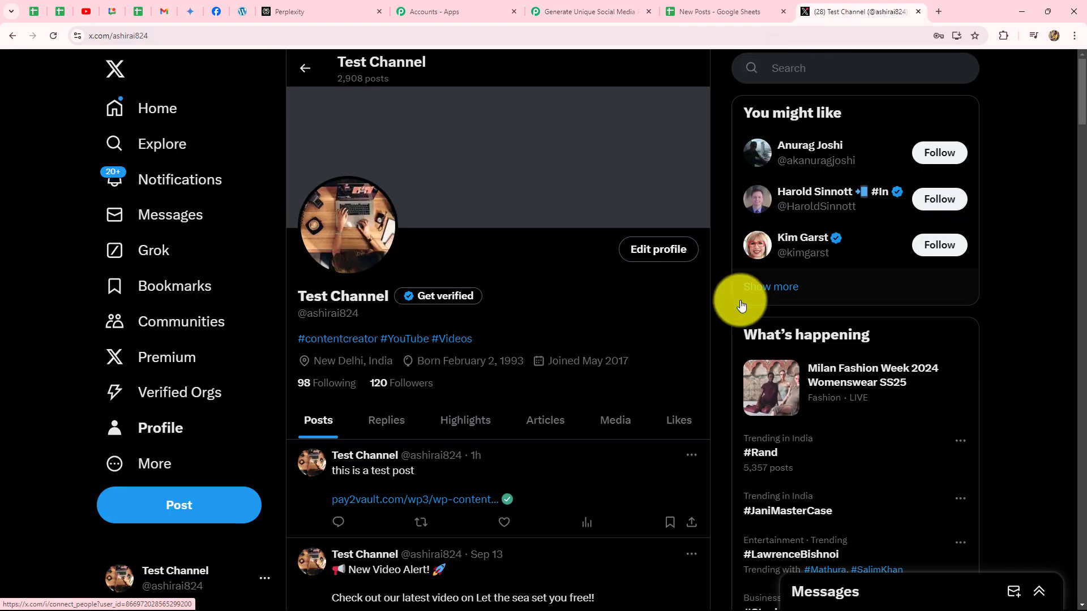
click(571, 11)
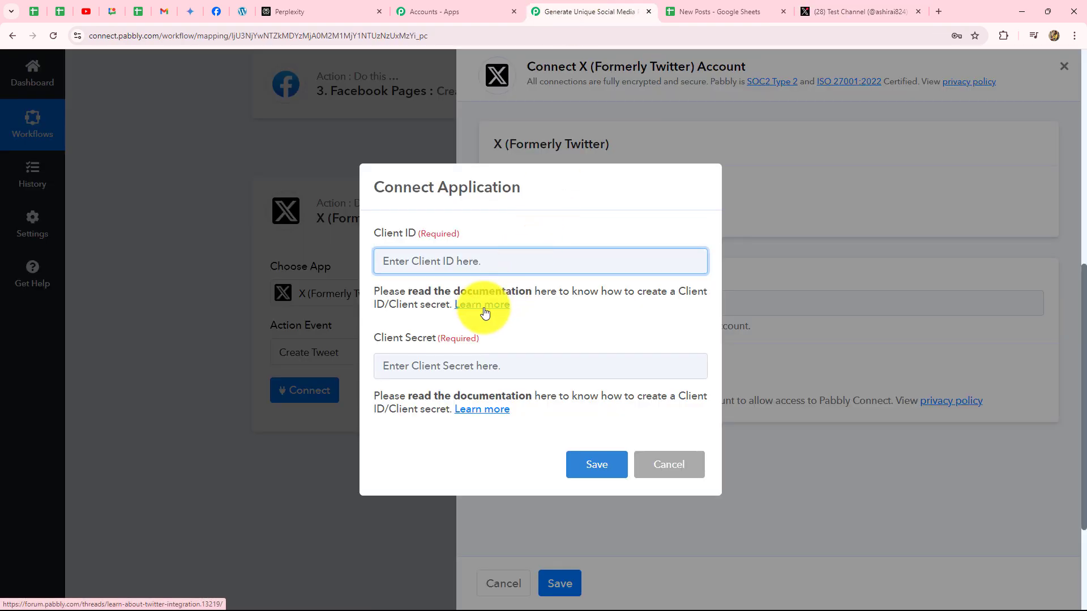
Open the Client ID setup documentation and follow its developer.twitter.com link to the X Developer Portal dashboard
click(485, 305)
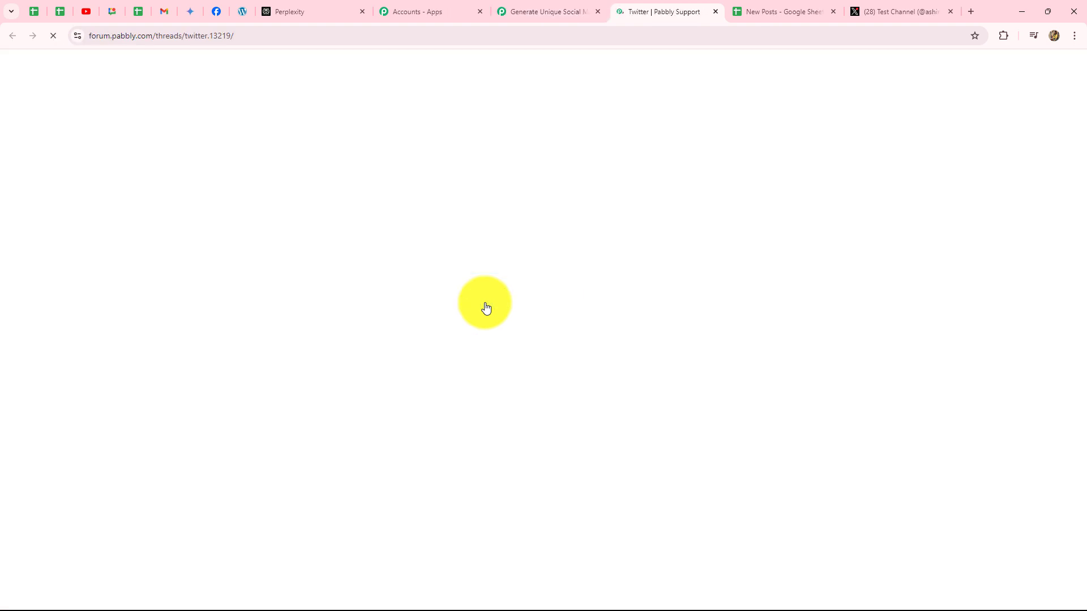
scroll(491, 297, down, 5)
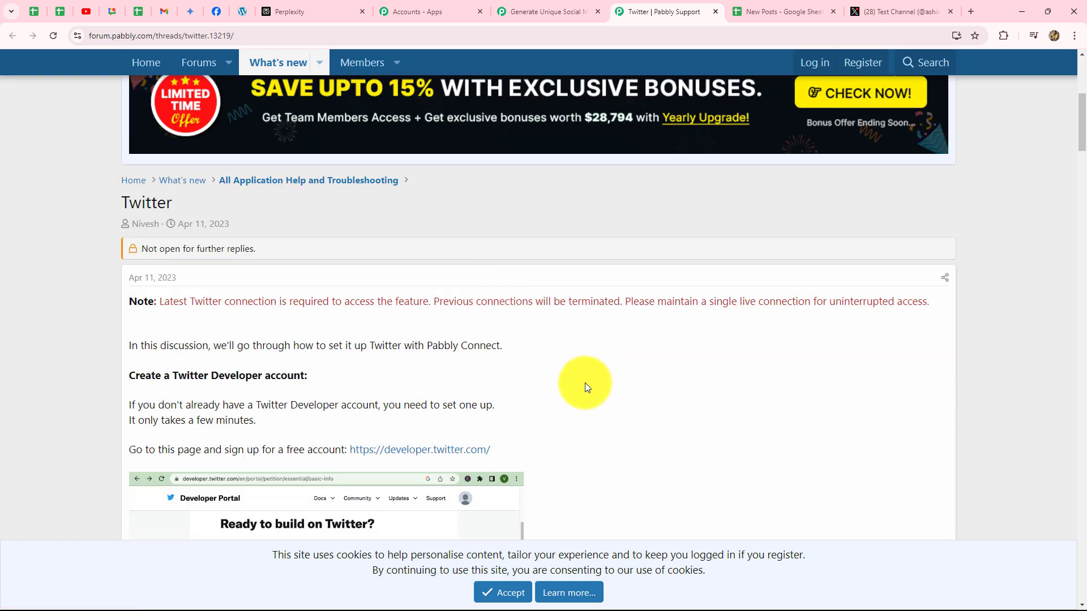
scroll(586, 384, down, 2)
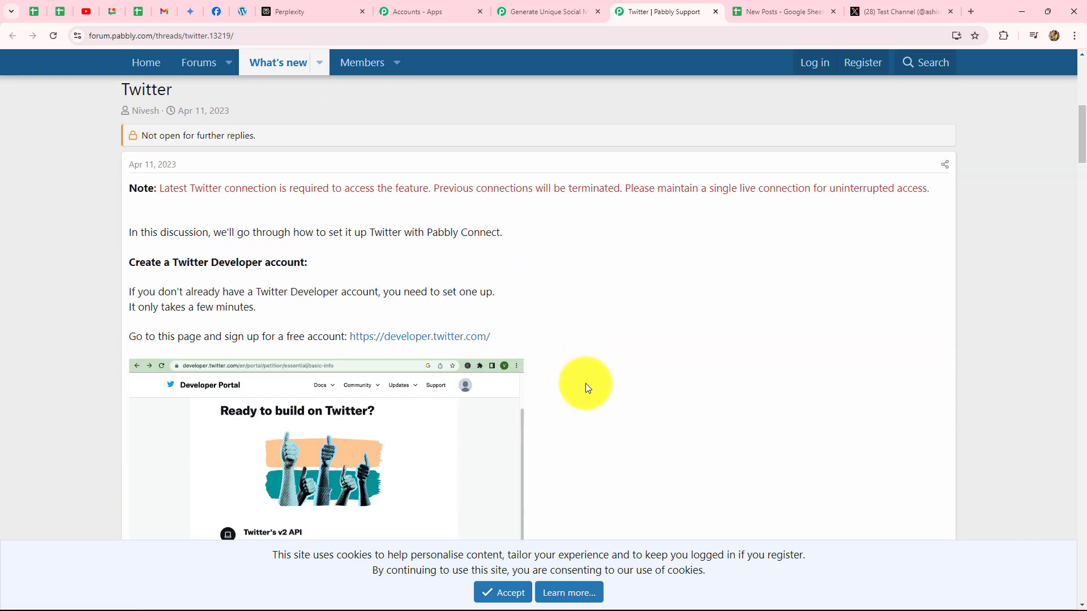
click(423, 338)
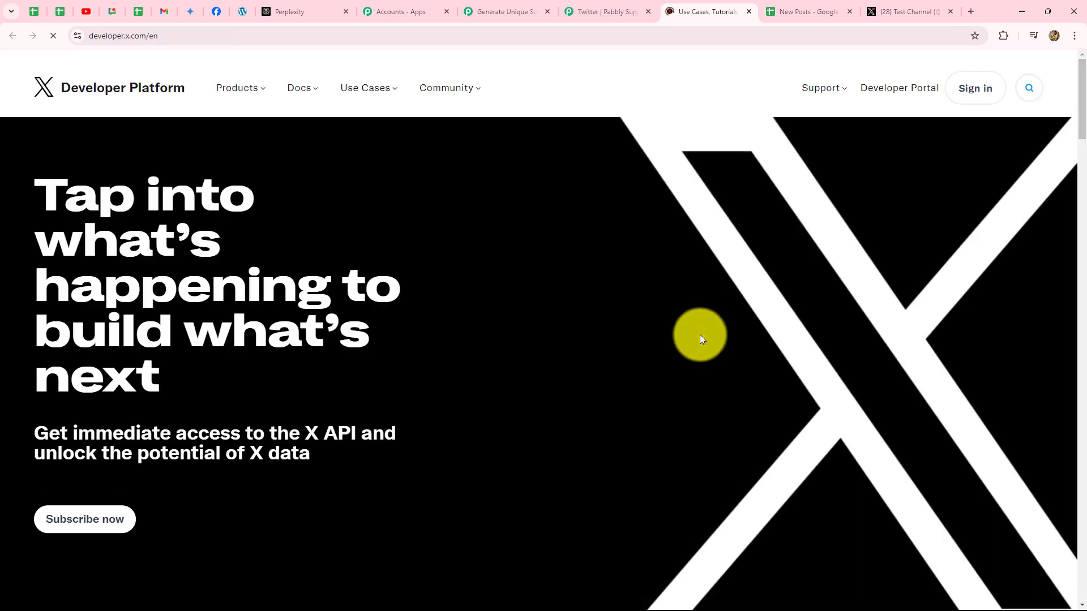
click(902, 88)
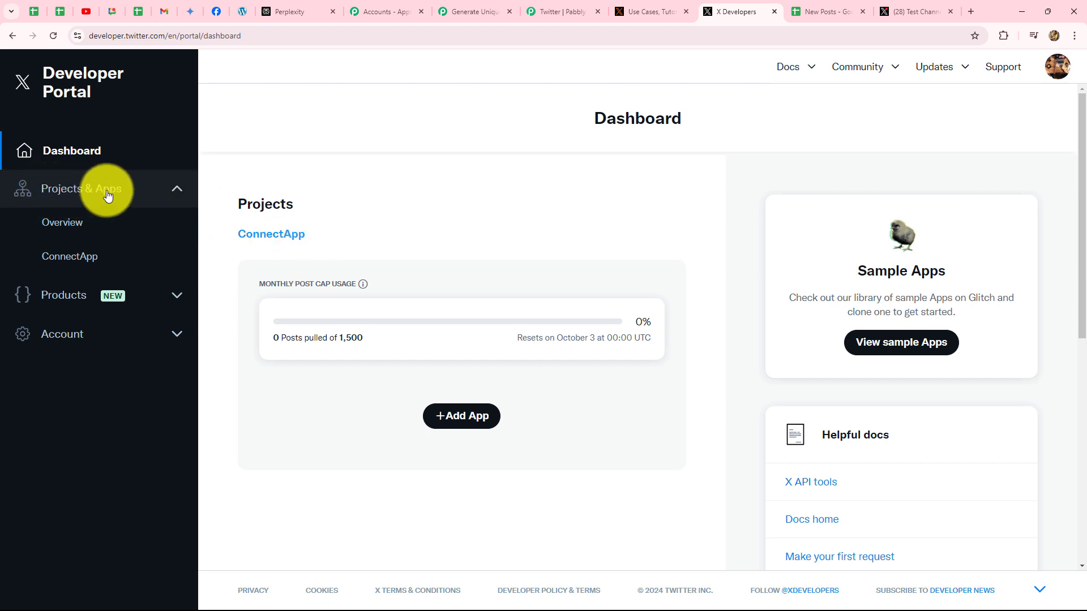
Add a new app to the ConnectApp project and try to name it Pabbly App
click(459, 416)
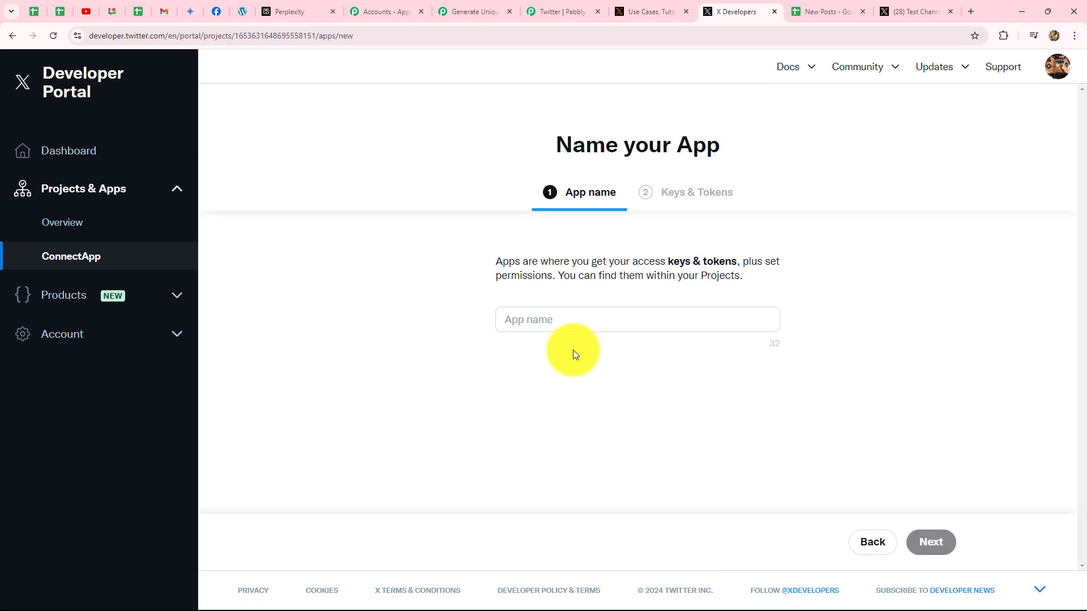
click(531, 321)
text(P)
key(Caps_Lock)
text(abbly App)
click(929, 538)
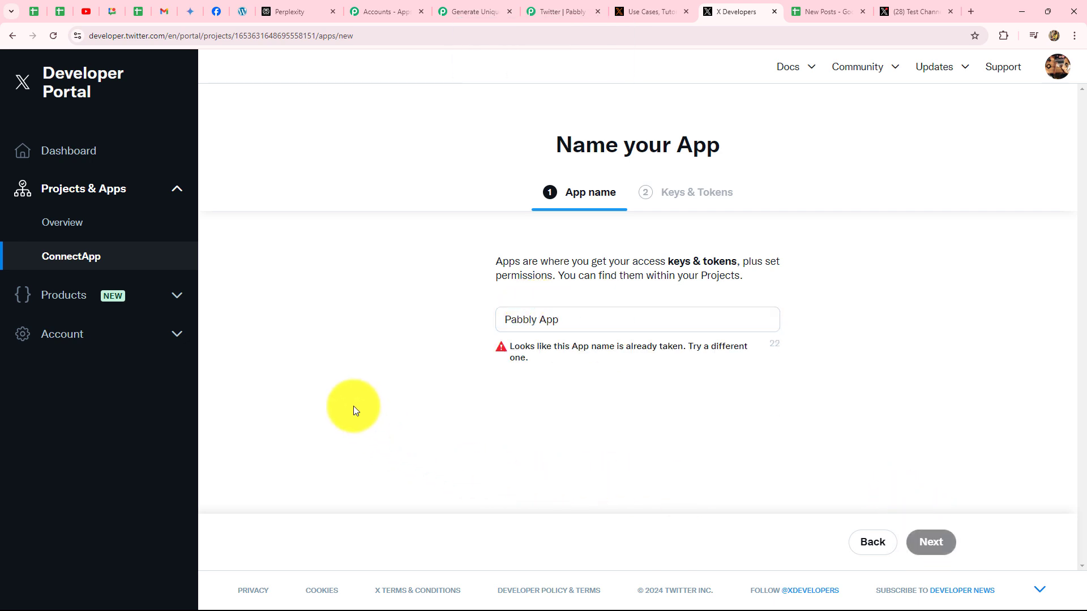
Replace the app name with Pabbly User App and create the app
click(575, 320)
drag(576, 320, 509, 362)
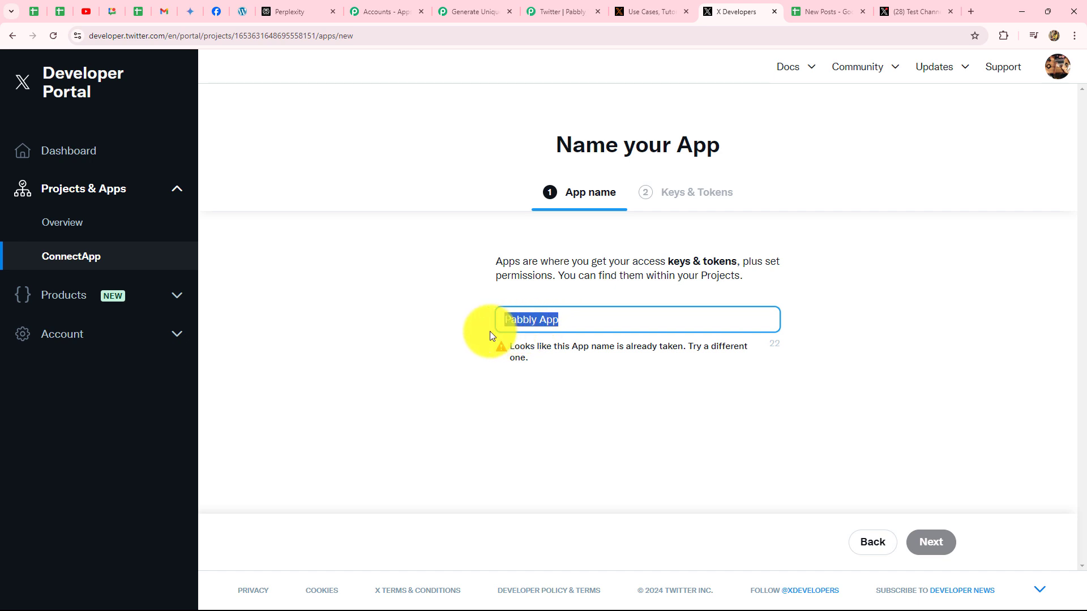
key(BackSpace)
text(Pabbly User App)
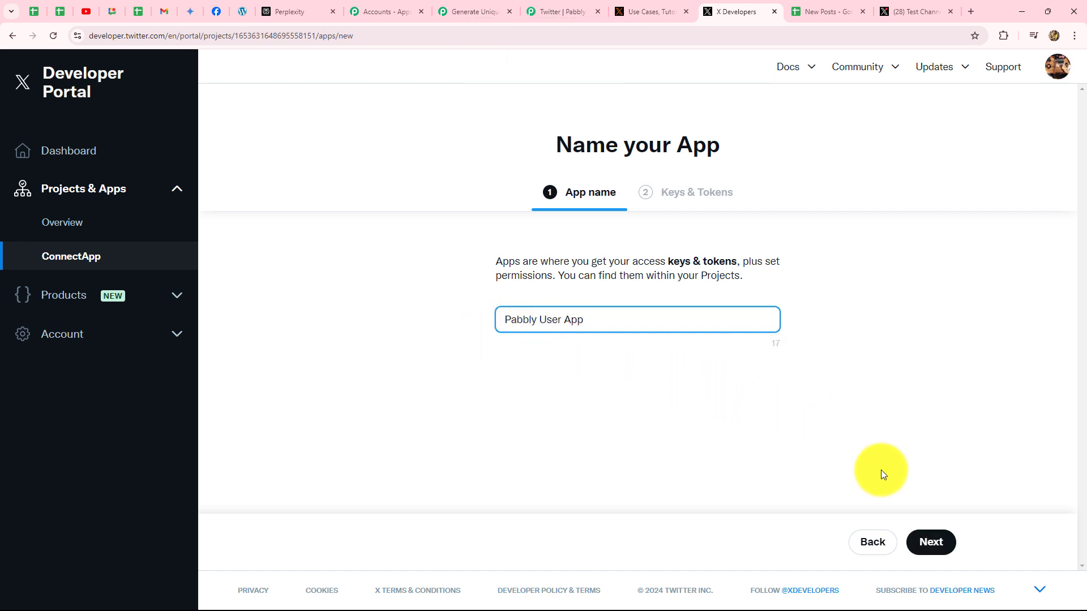
click(930, 541)
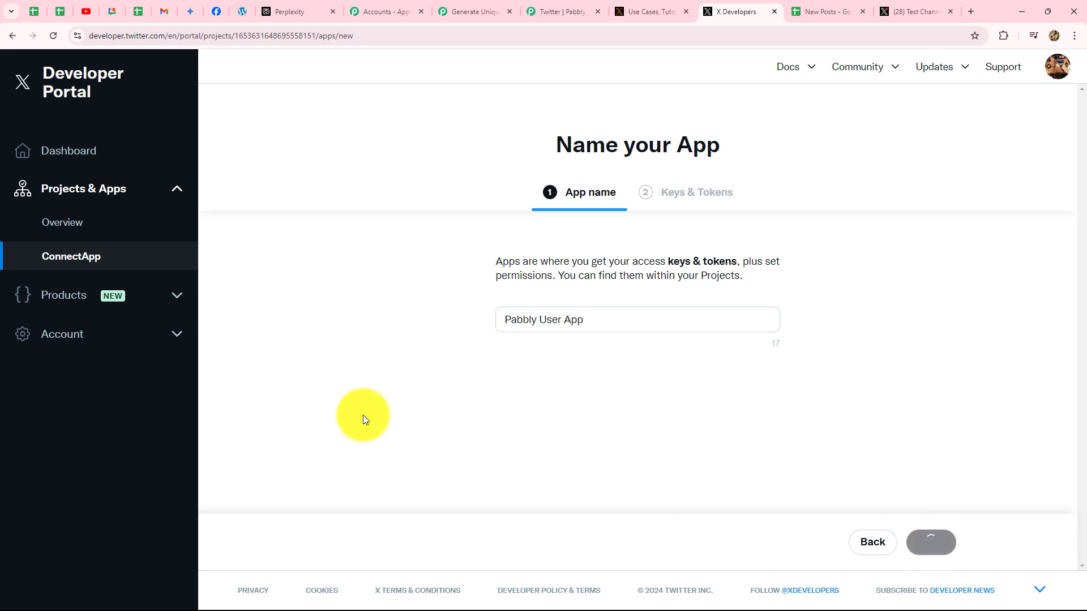
Open the Pabbly User App settings and start setting up its user authentication
scroll(364, 372, down, 4)
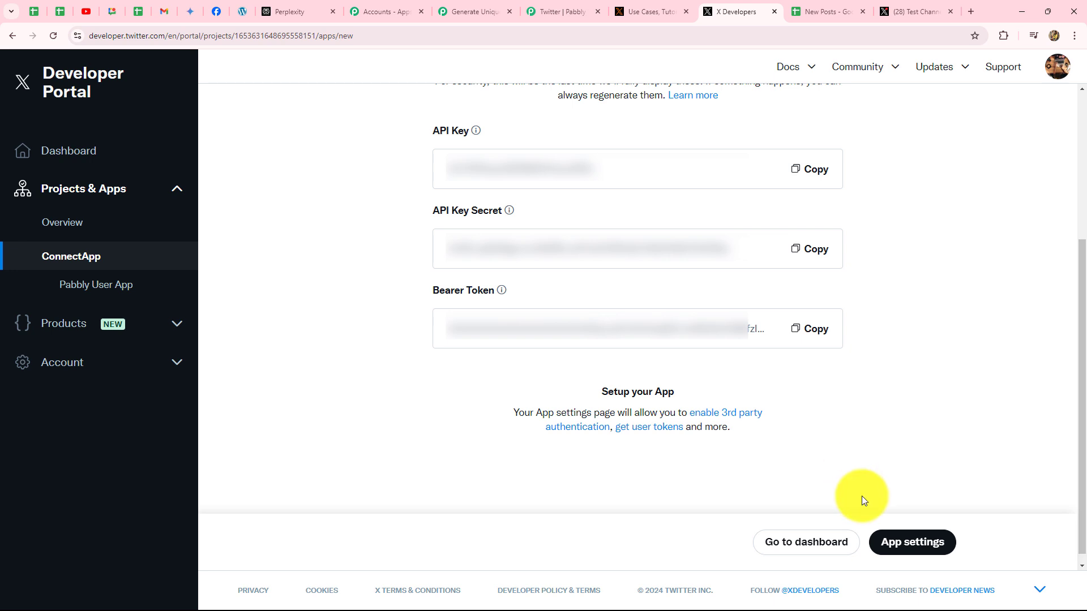
click(910, 544)
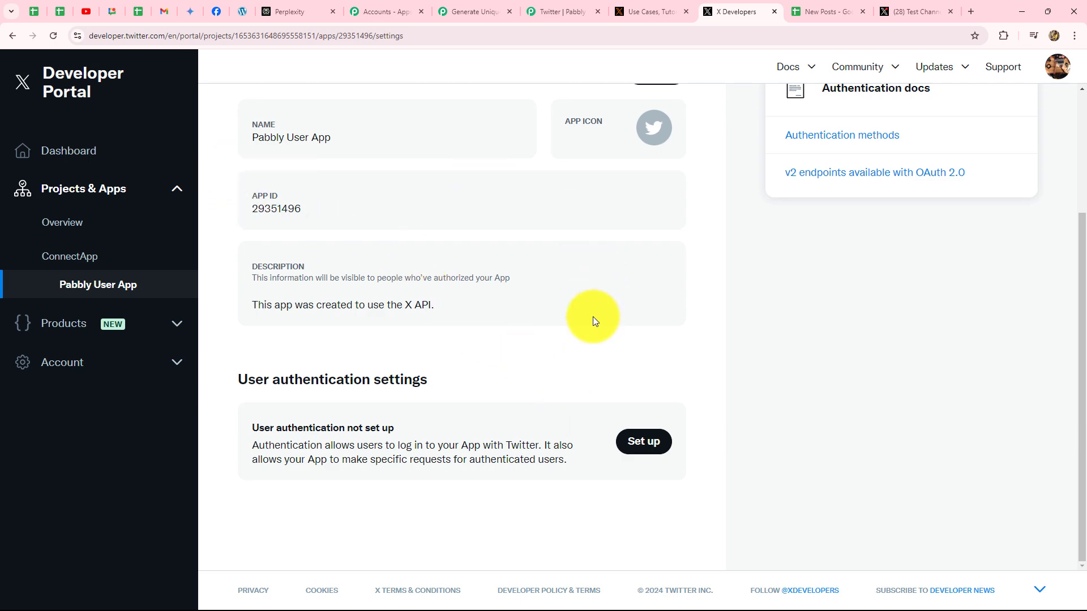
click(645, 442)
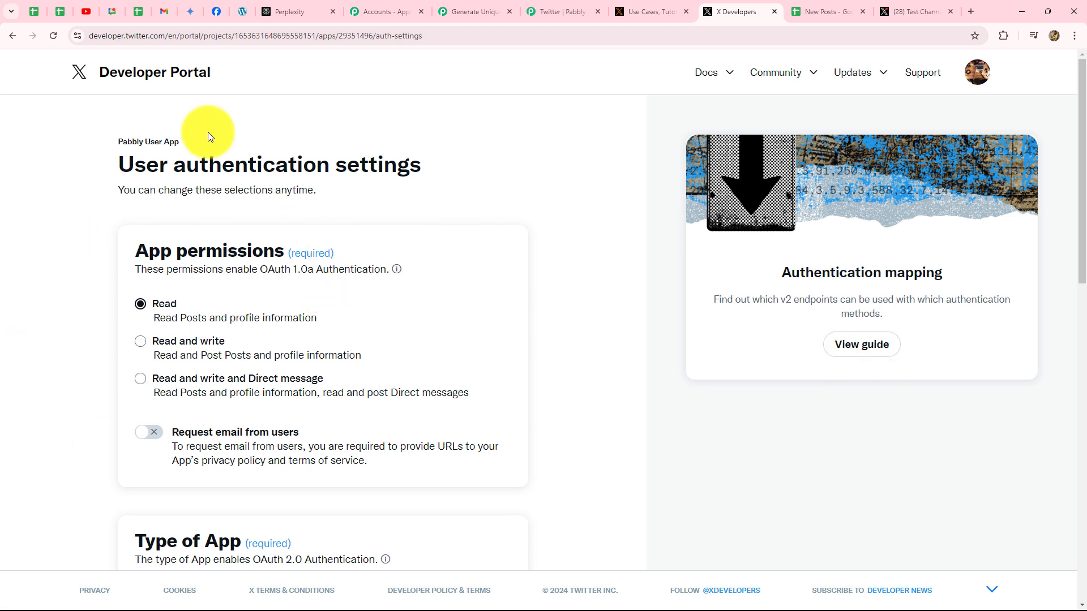
Set the app permissions to Read and write and Direct message and the type to Web App, Automated App or Bot
click(140, 380)
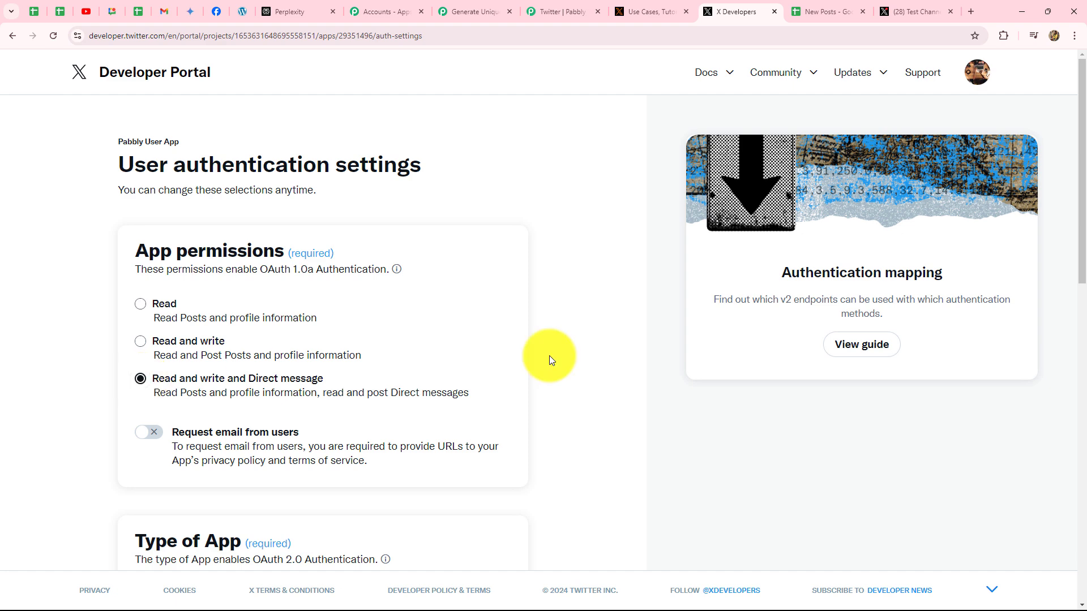
scroll(549, 355, down, 6)
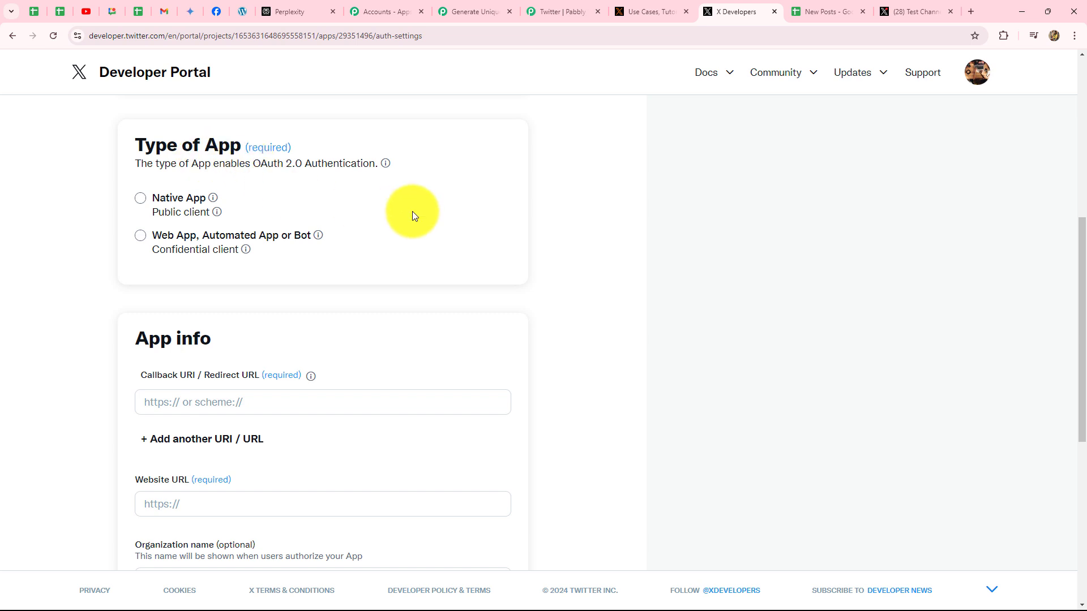
click(142, 236)
scroll(402, 287, down, 5)
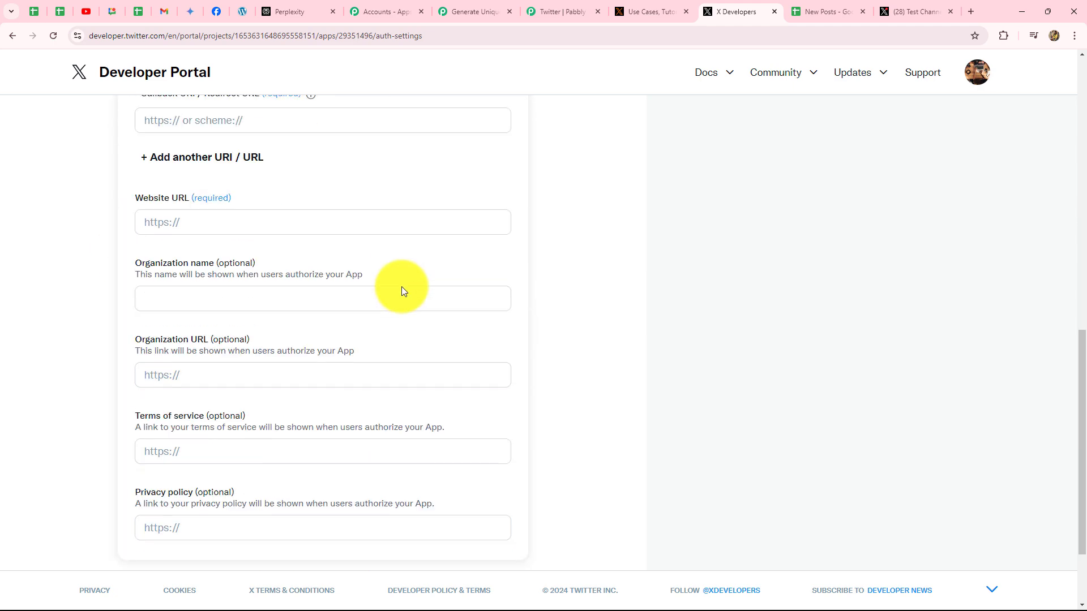
scroll(170, 213, up, 2)
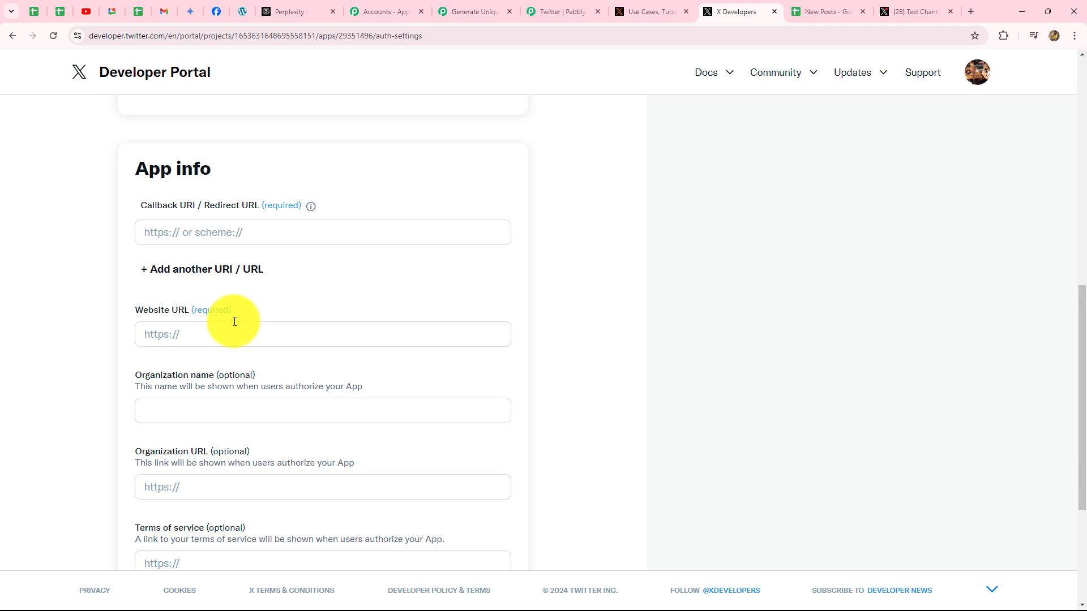
click(561, 11)
scroll(690, 307, down, 5)
scroll(688, 308, down, 18)
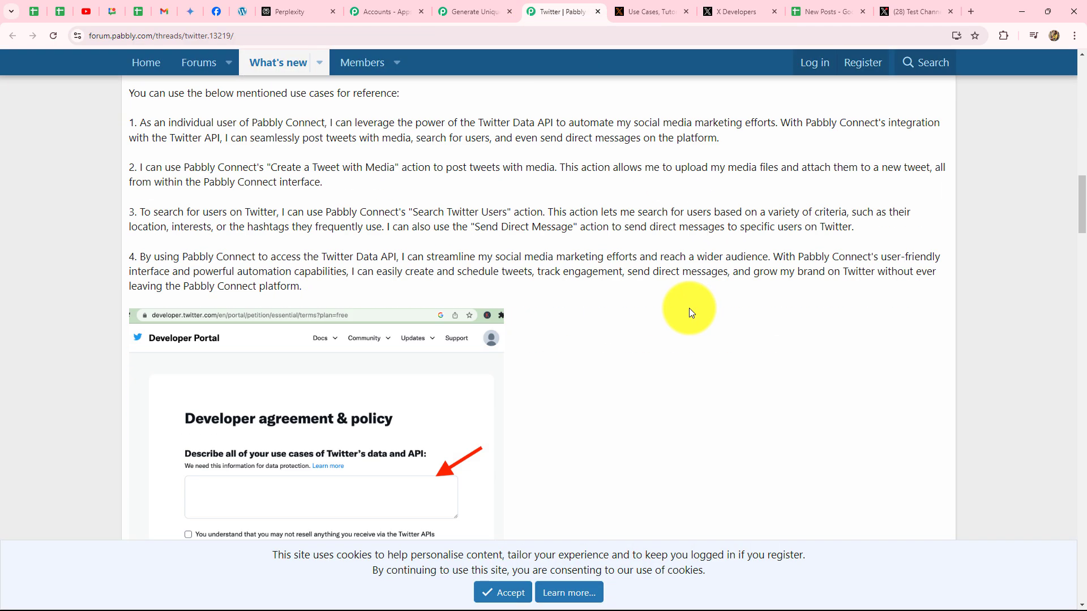
scroll(690, 313, down, 15)
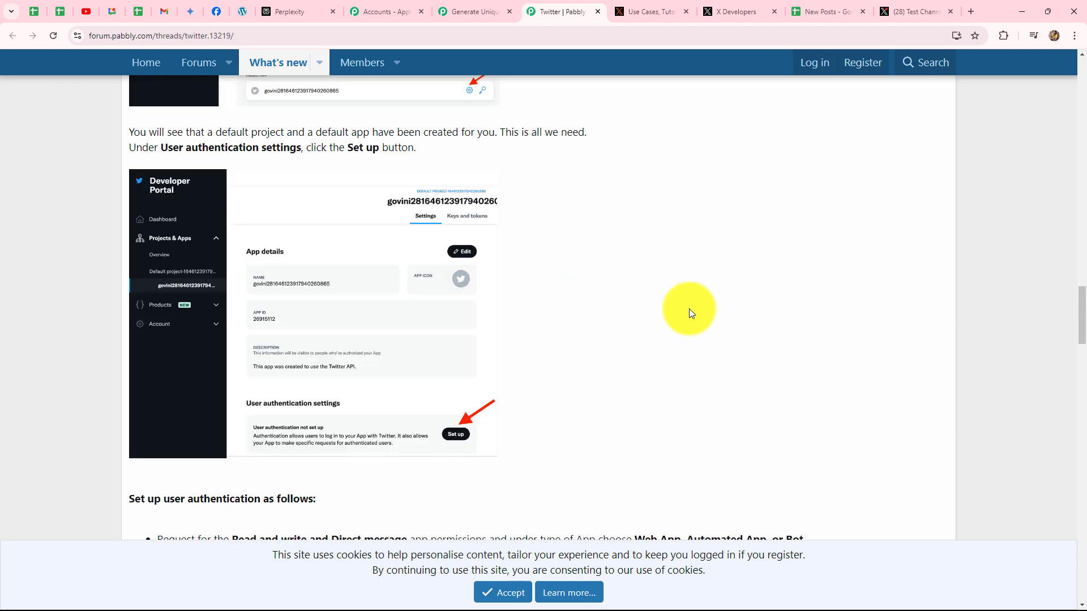
scroll(688, 308, down, 5)
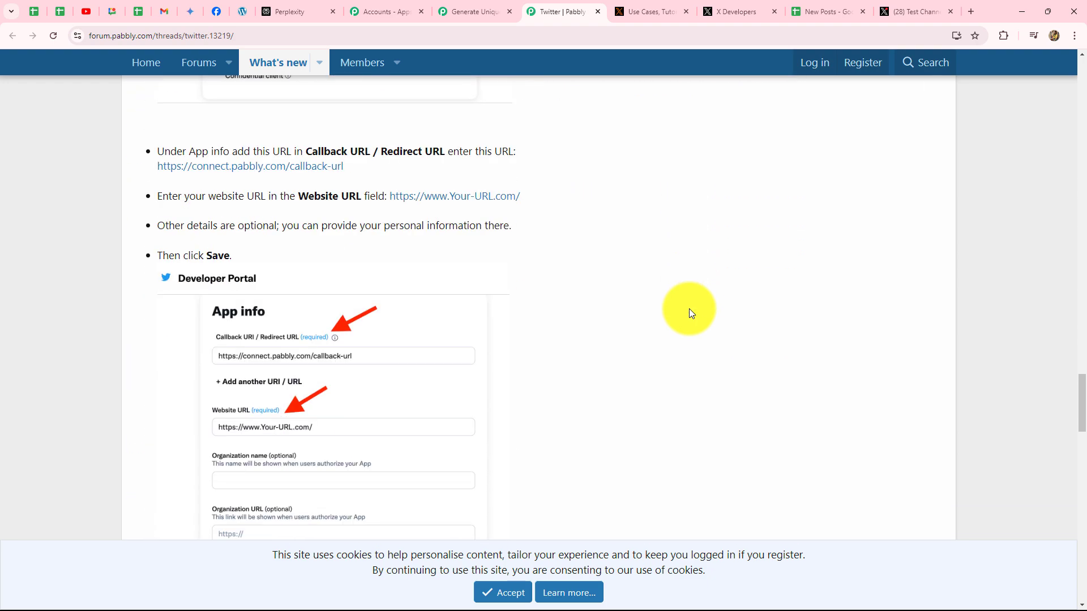
scroll(300, 299, up, 3)
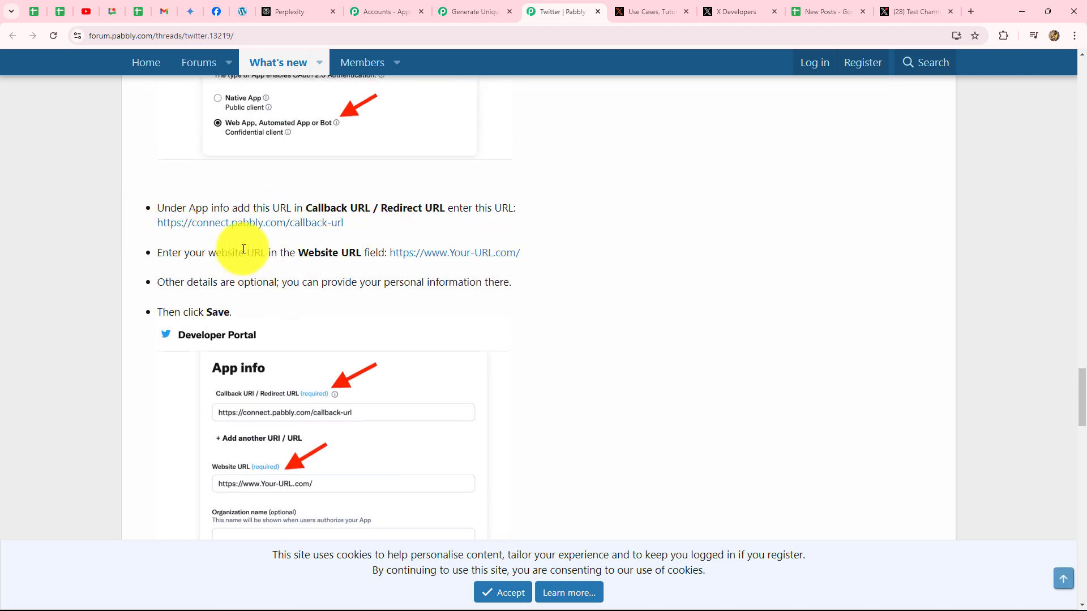
right_click(237, 223)
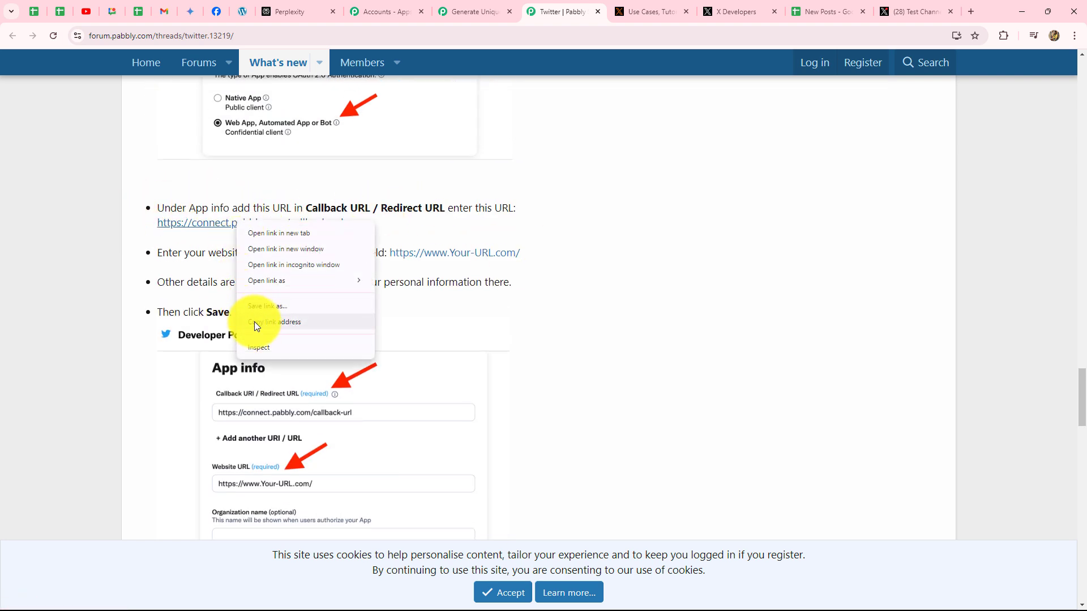
click(255, 321)
click(645, 16)
click(730, 12)
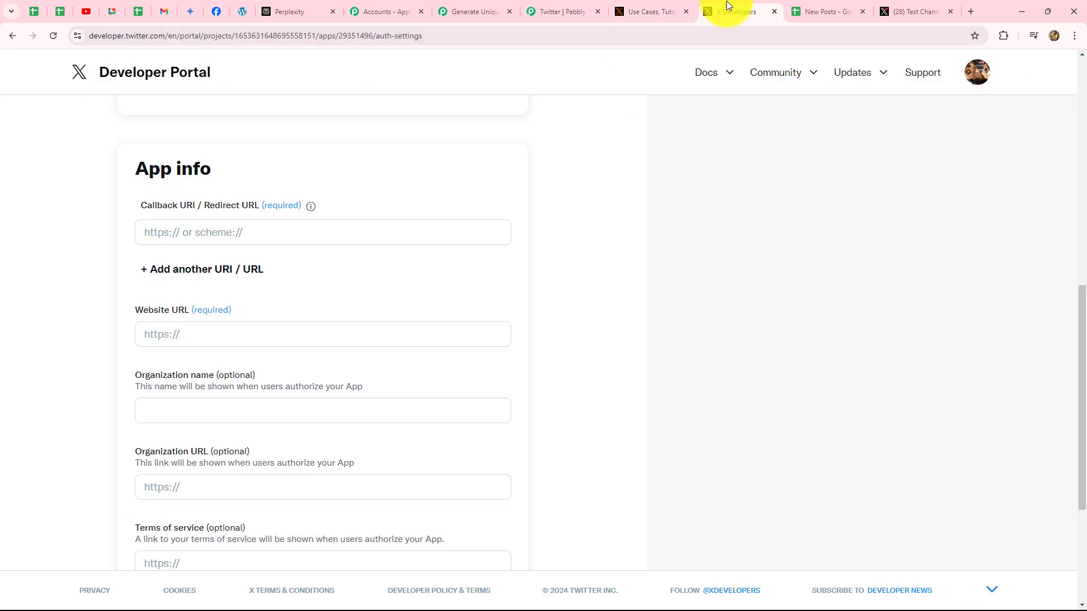
click(175, 226)
key(ctrl+v)
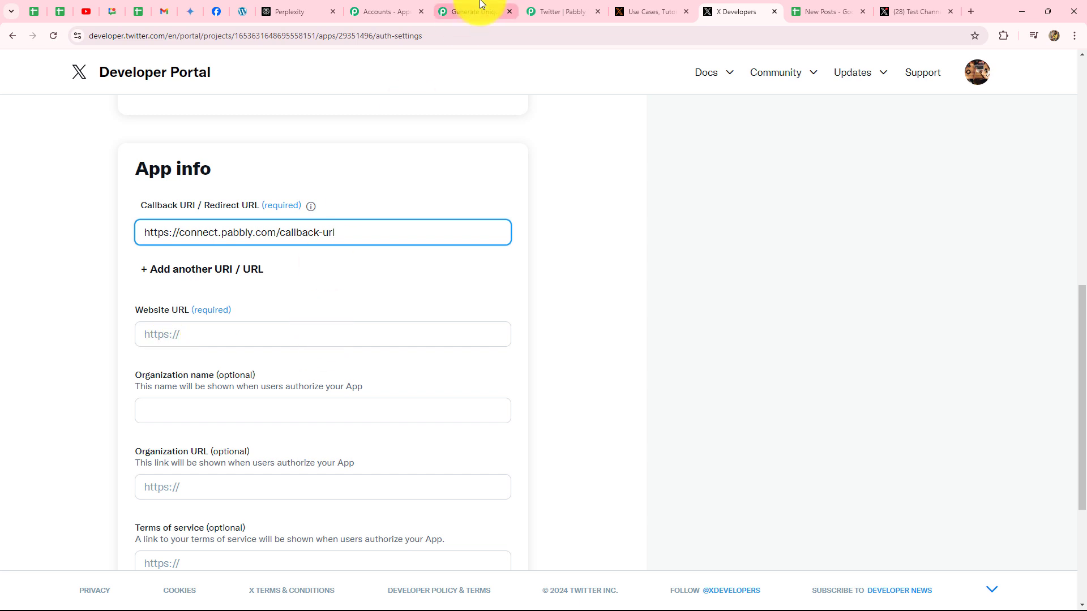
click(560, 11)
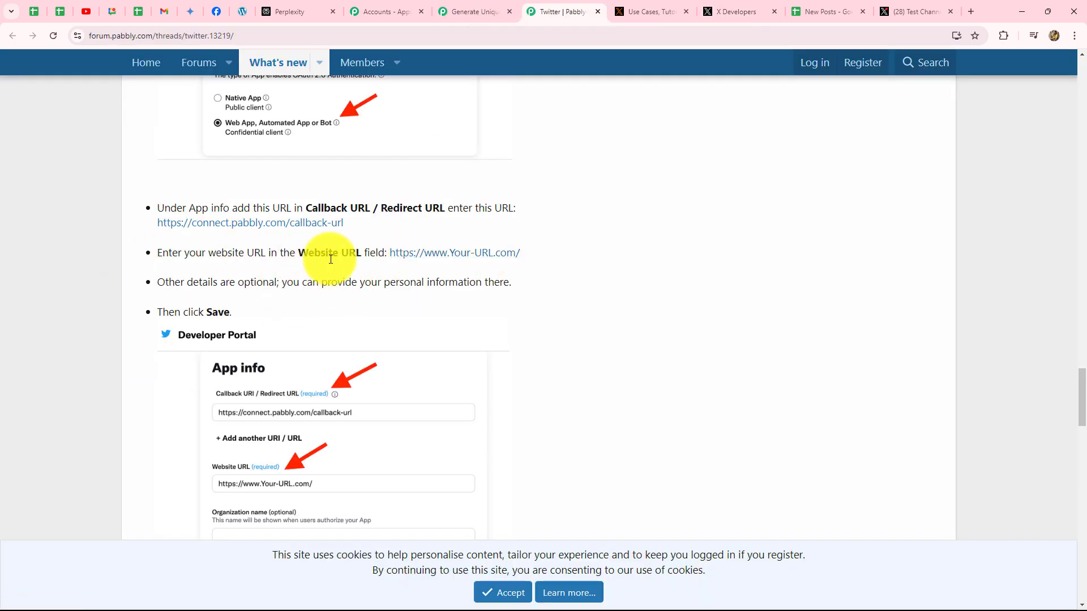
right_click(417, 254)
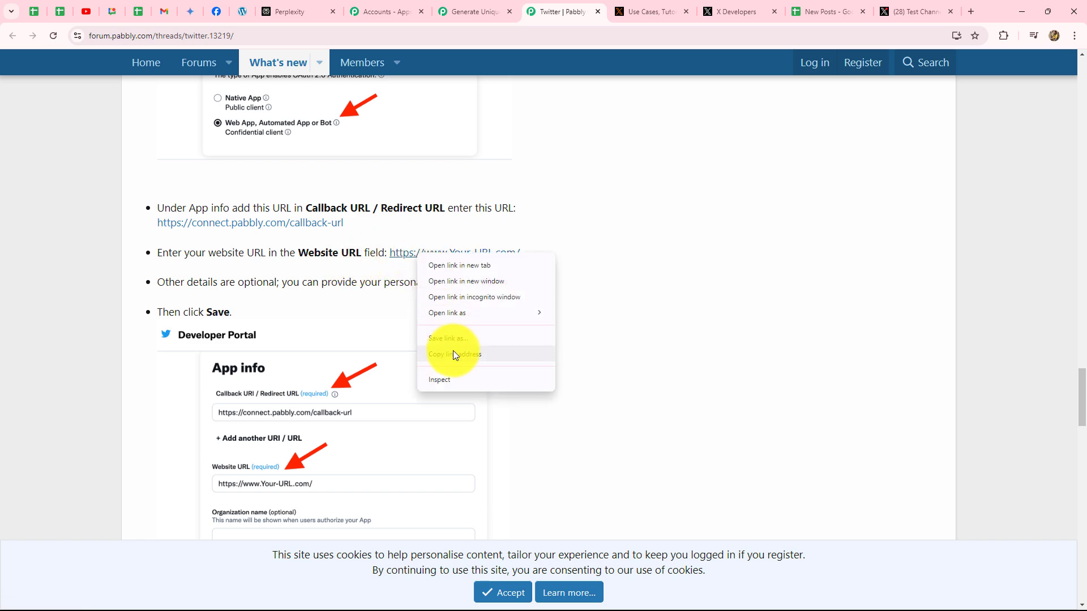
click(454, 353)
click(737, 11)
click(261, 340)
key(ctrl+v)
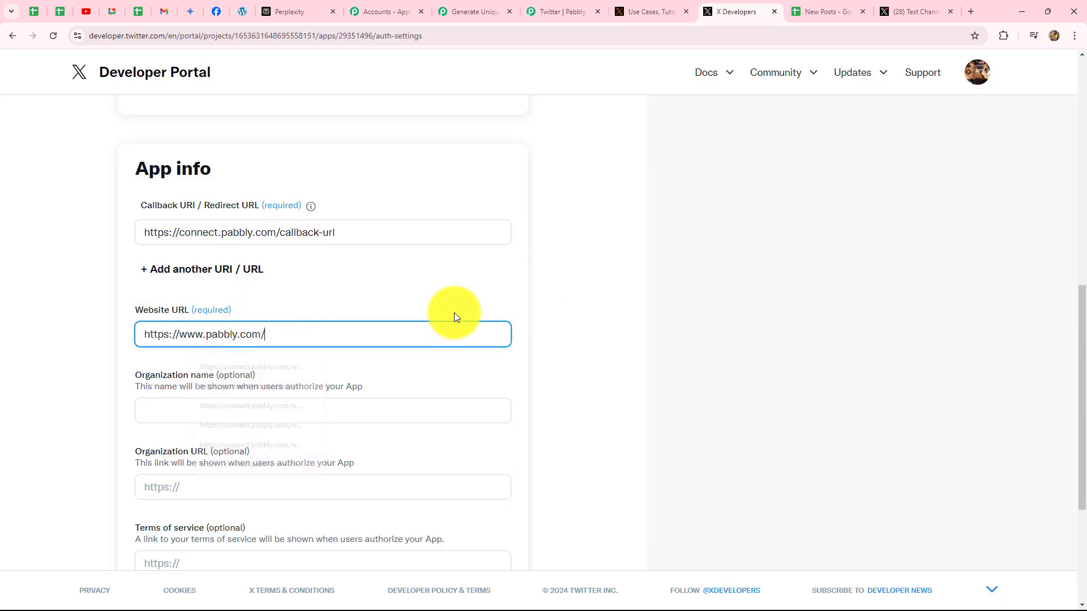
Save the user authentication settings and confirm the permissions change
scroll(706, 385, down, 4)
click(507, 476)
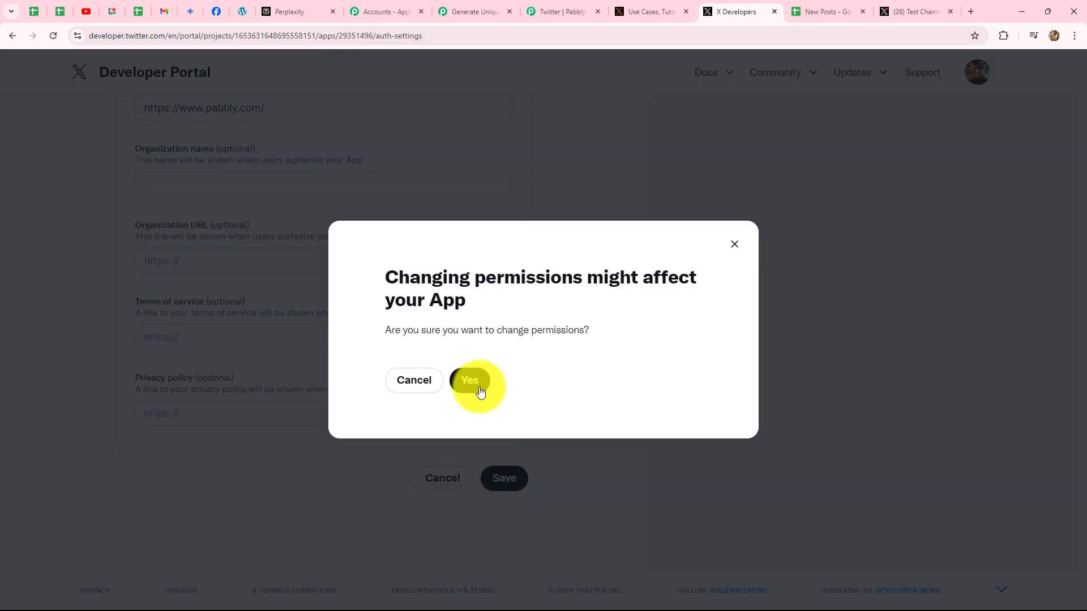
click(476, 379)
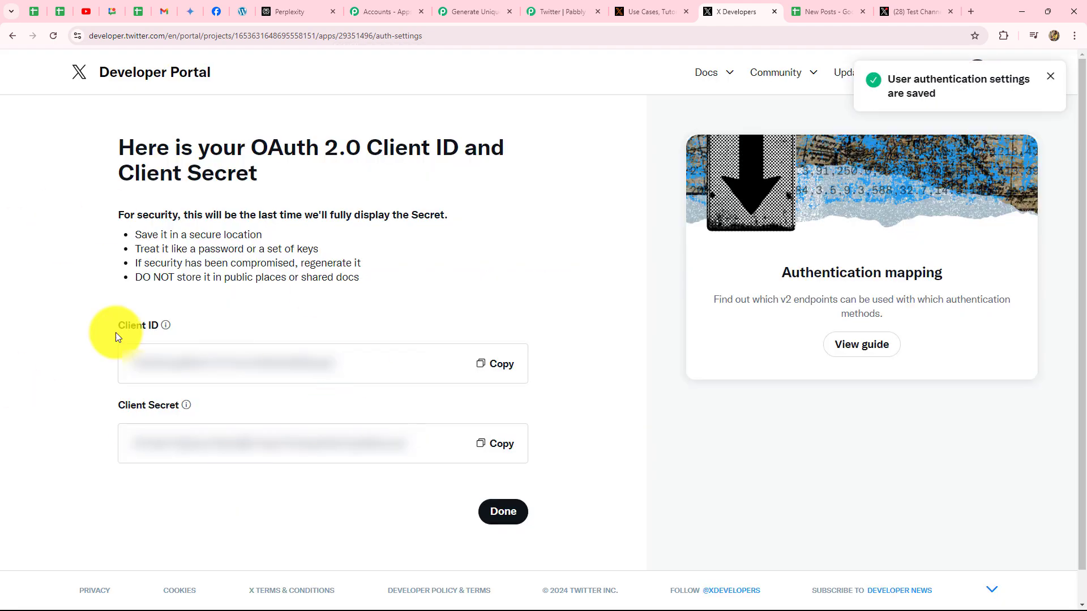
Copy the OAuth 2.0 Client ID from the developer portal into the Client ID field of the Pabbly Connect X connection
click(498, 367)
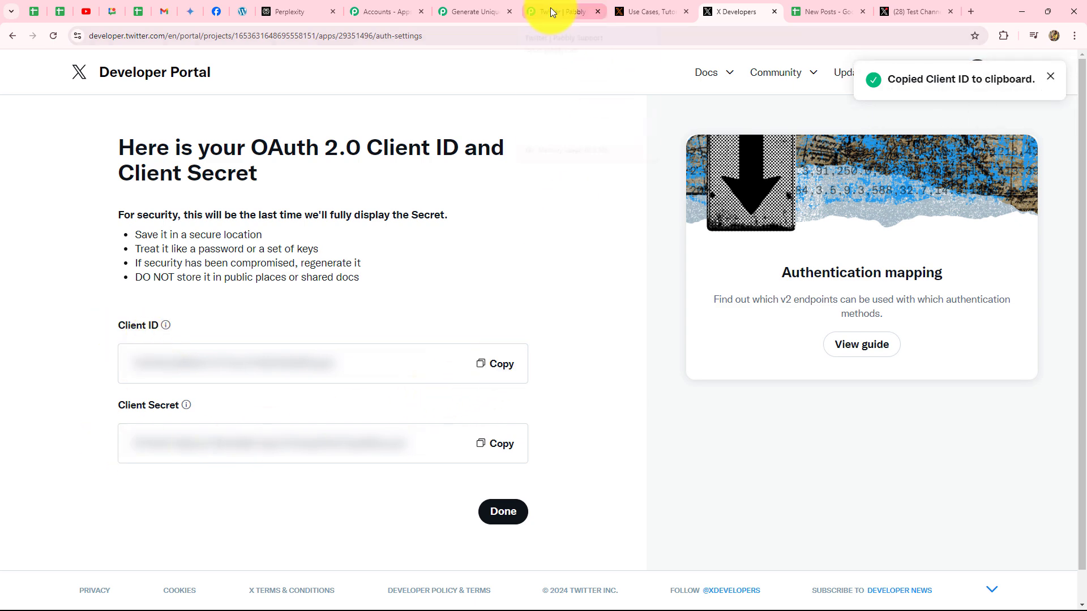
click(475, 12)
click(498, 255)
key(ctrl+v)
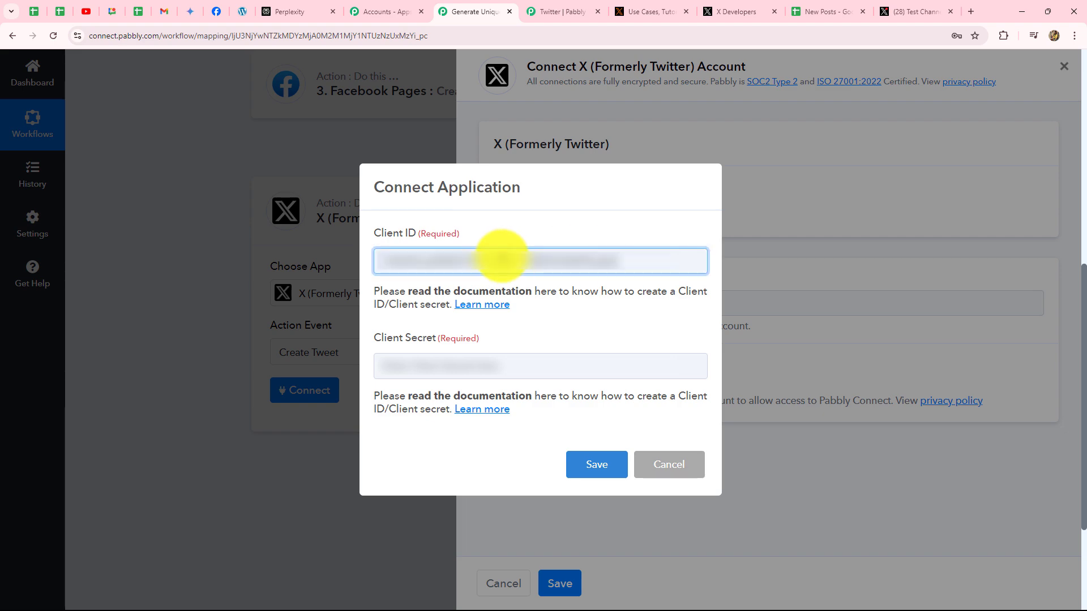
Copy the Client Secret from the developer portal into the X connection's Client Secret field and save the credentials
click(708, 11)
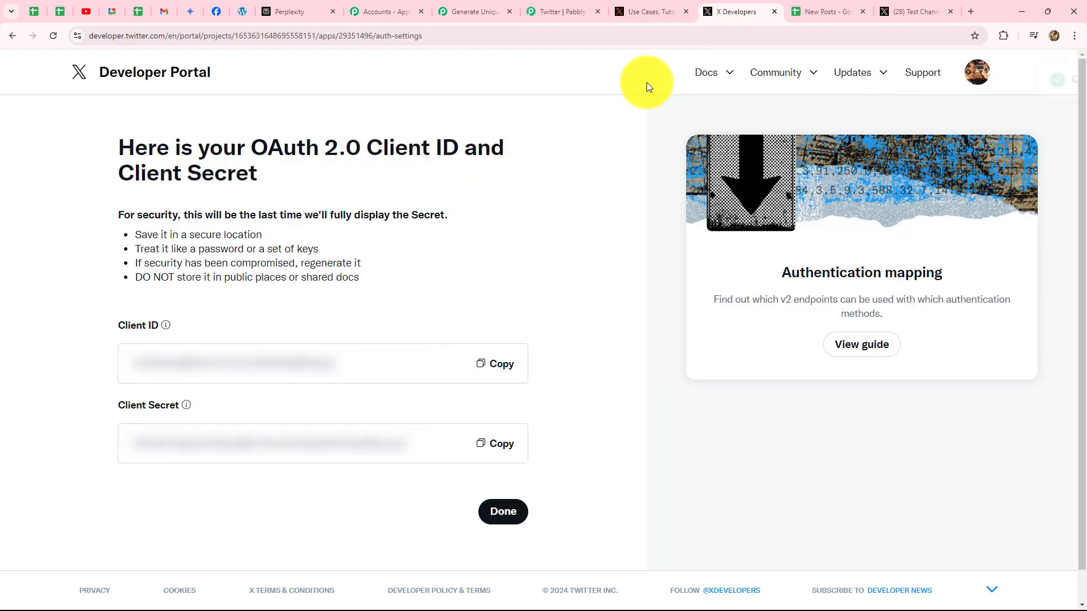
click(495, 444)
click(476, 11)
click(534, 365)
key(ctrl+v)
click(599, 456)
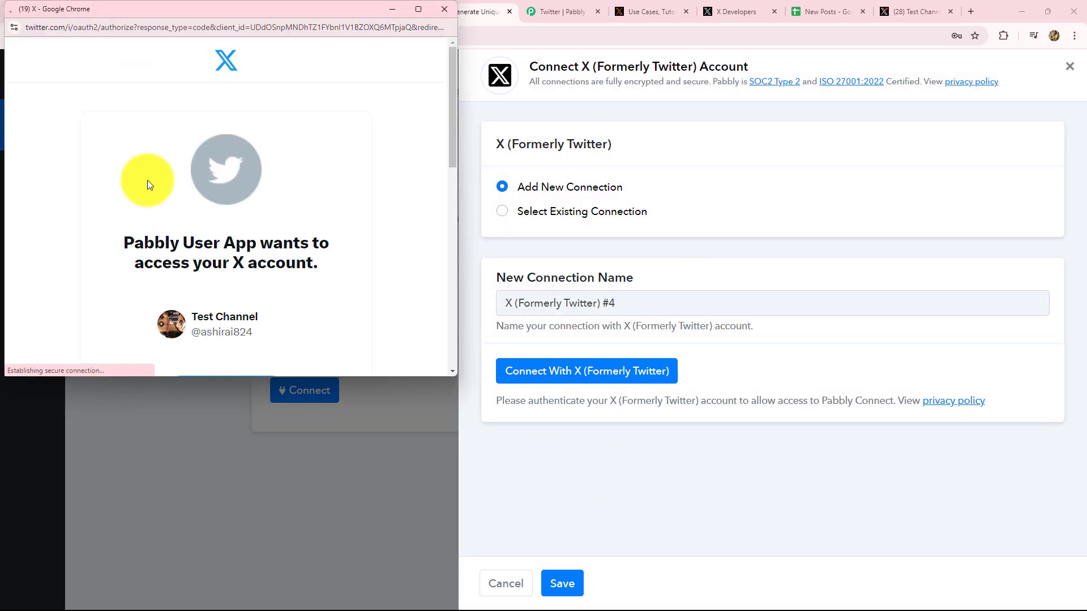
Review the X access request and authorize Pabbly User App for the signed-in account
scroll(148, 180, down, 5)
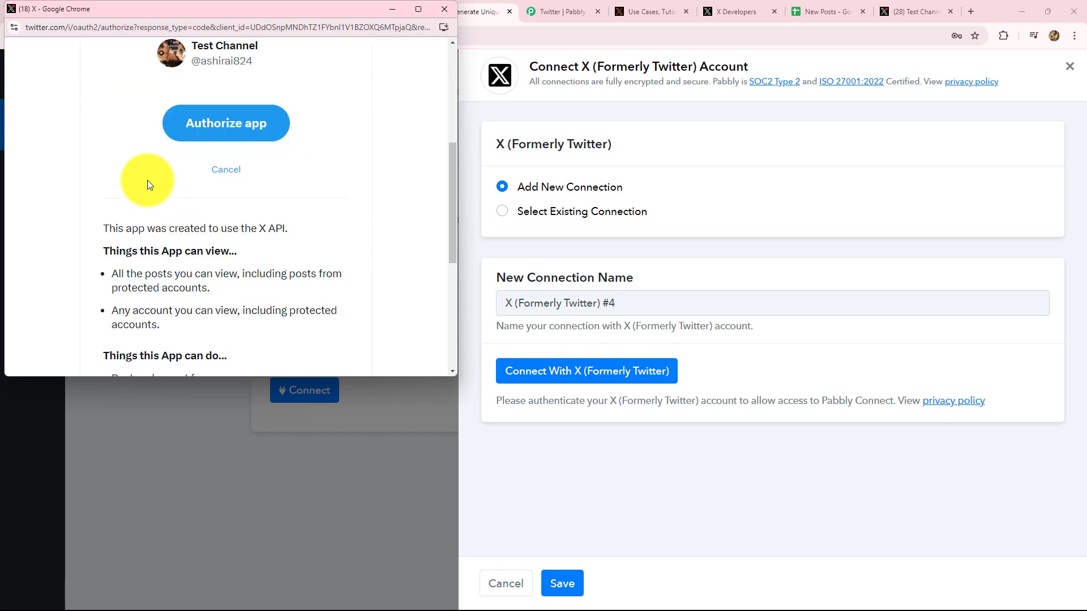
scroll(149, 180, up, 2)
click(182, 166)
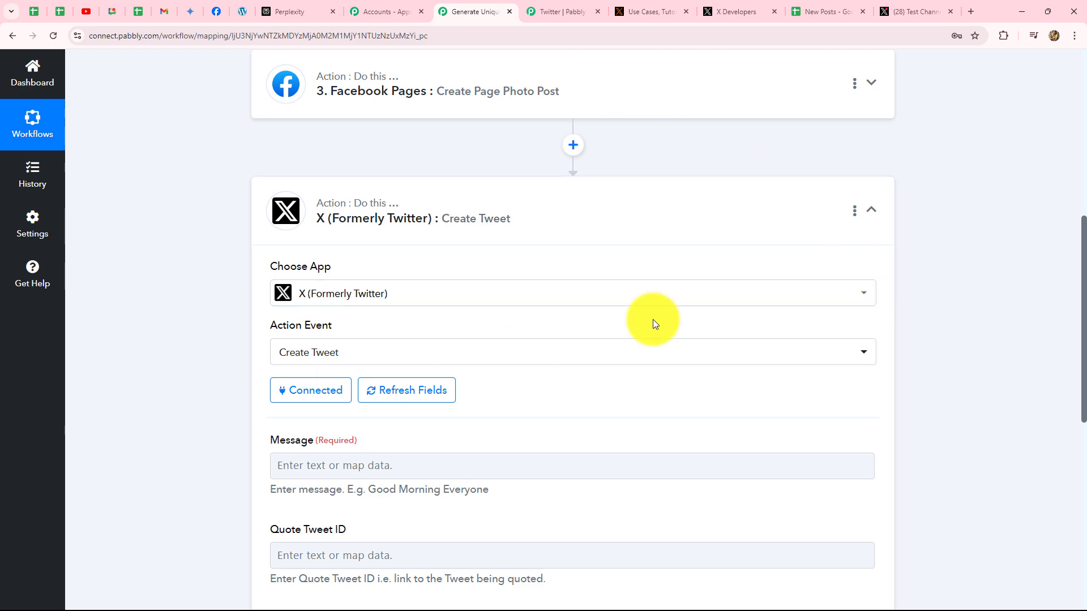
Compose the tweet message from the Google Sheets Title, followed on a new line by "Check Out:" and the mapped Image URL
scroll(1041, 327, down, 4)
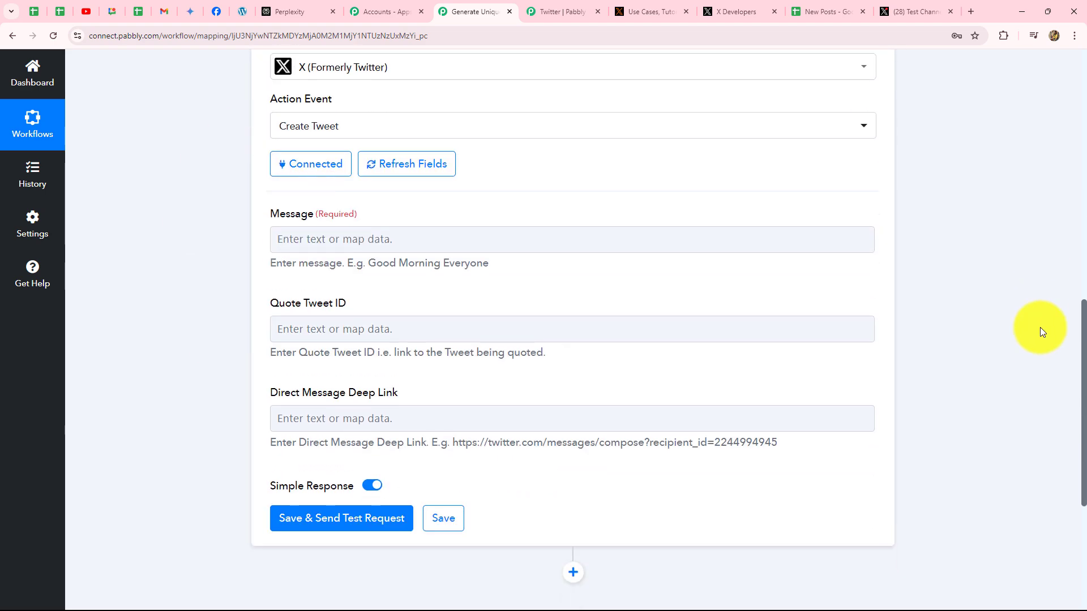
click(357, 239)
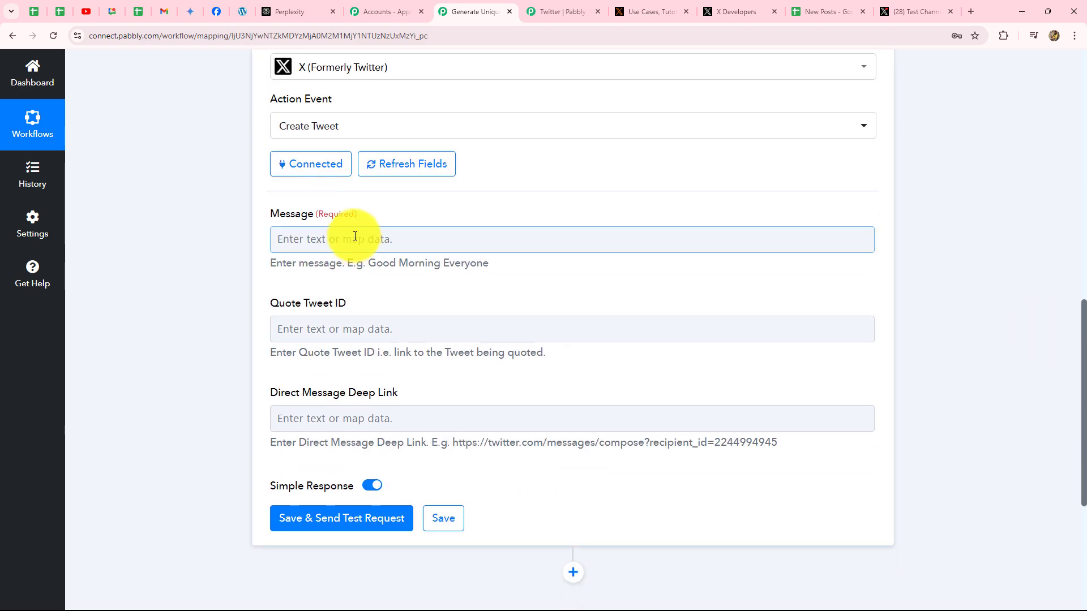
click(358, 235)
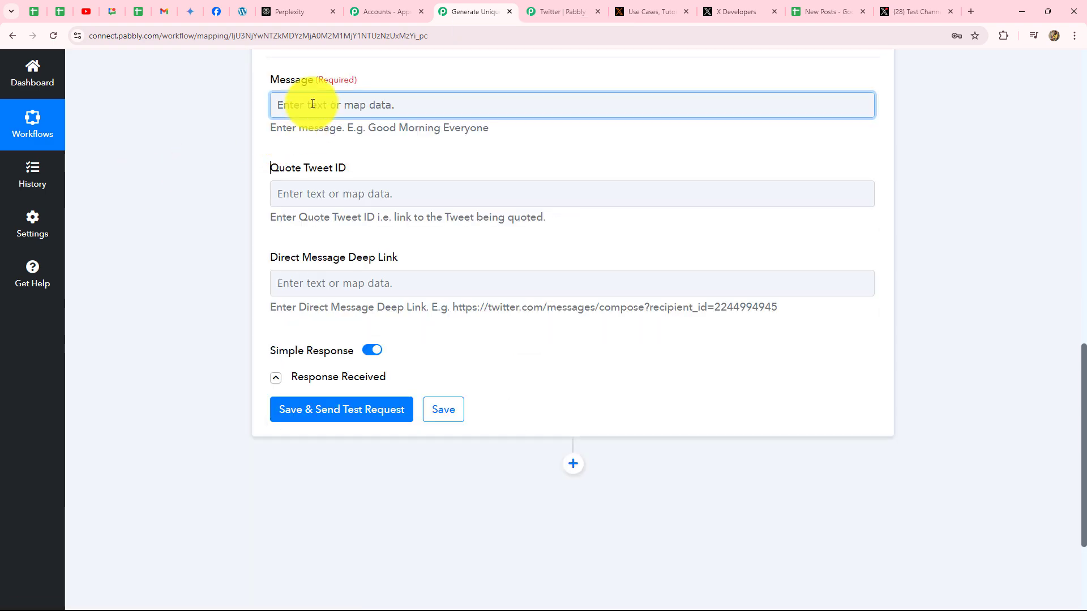
click(312, 104)
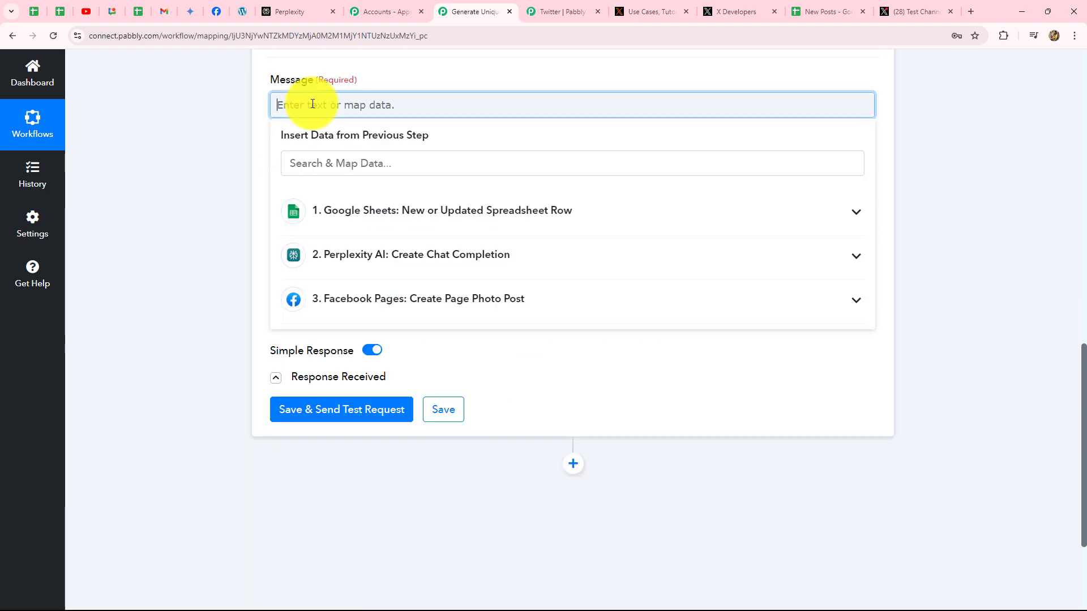
click(379, 211)
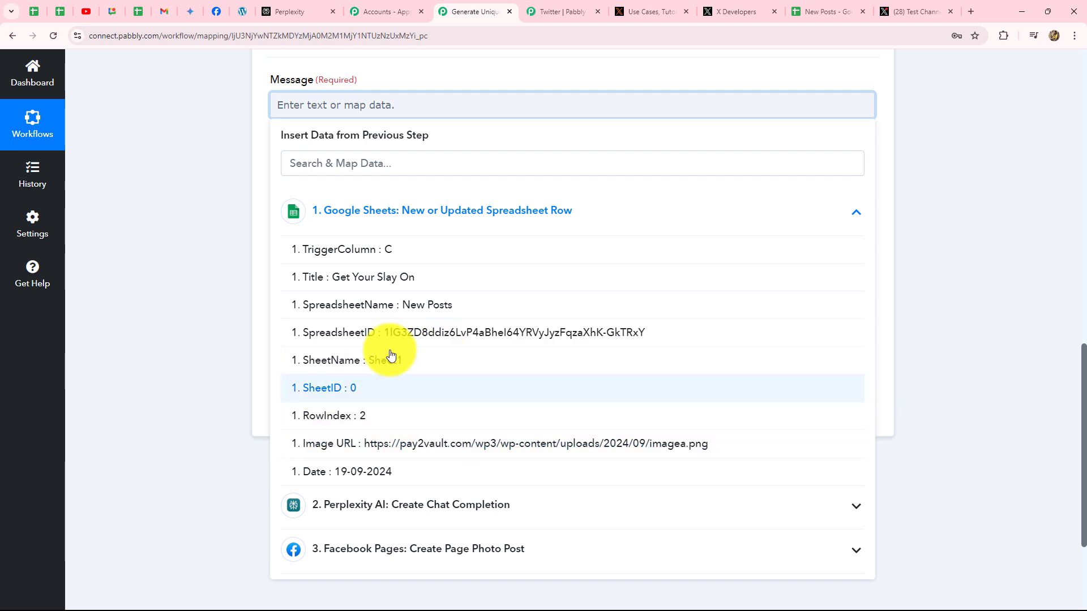
click(388, 283)
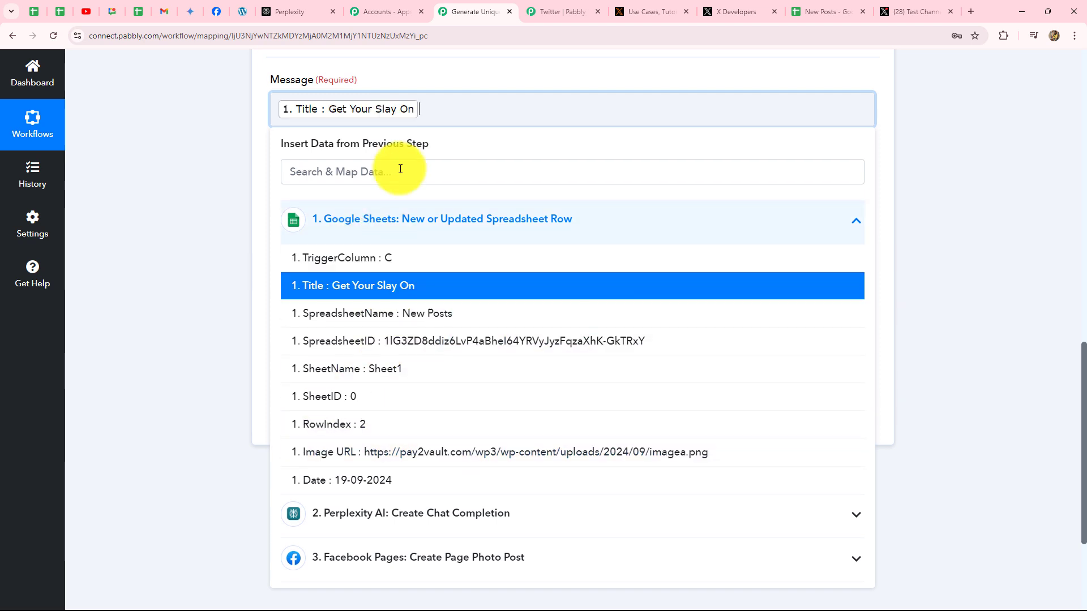
key(Return)
text(Check Out:)
click(395, 465)
click(198, 281)
Save the Create Tweet action with a test request and enlarge the returned Data Text value to check the response
scroll(198, 281, down, 3)
click(340, 269)
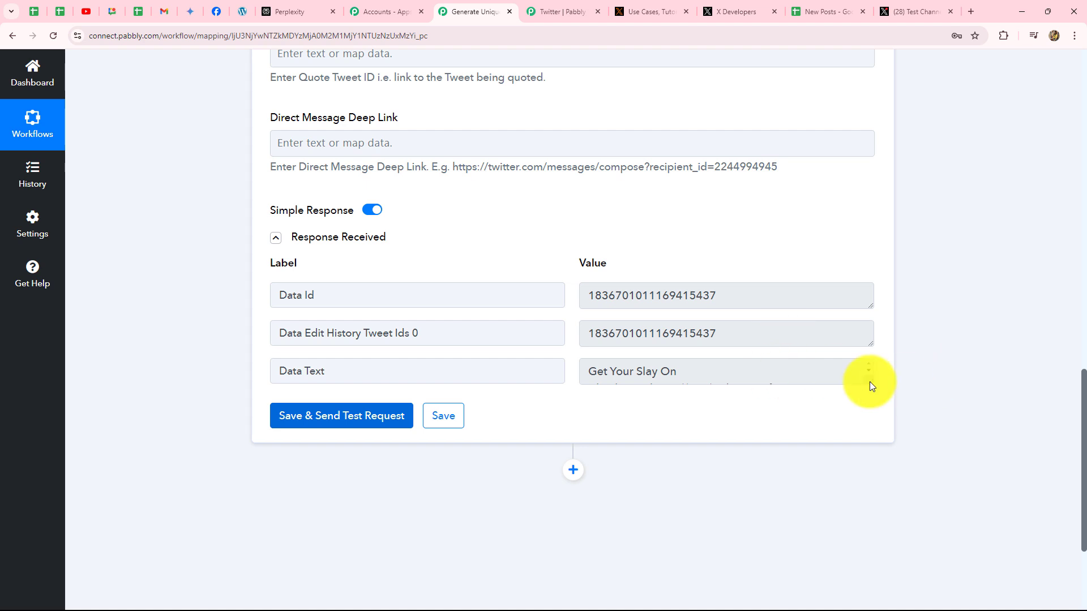
drag(870, 383, 869, 412)
scroll(633, 361, down, 2)
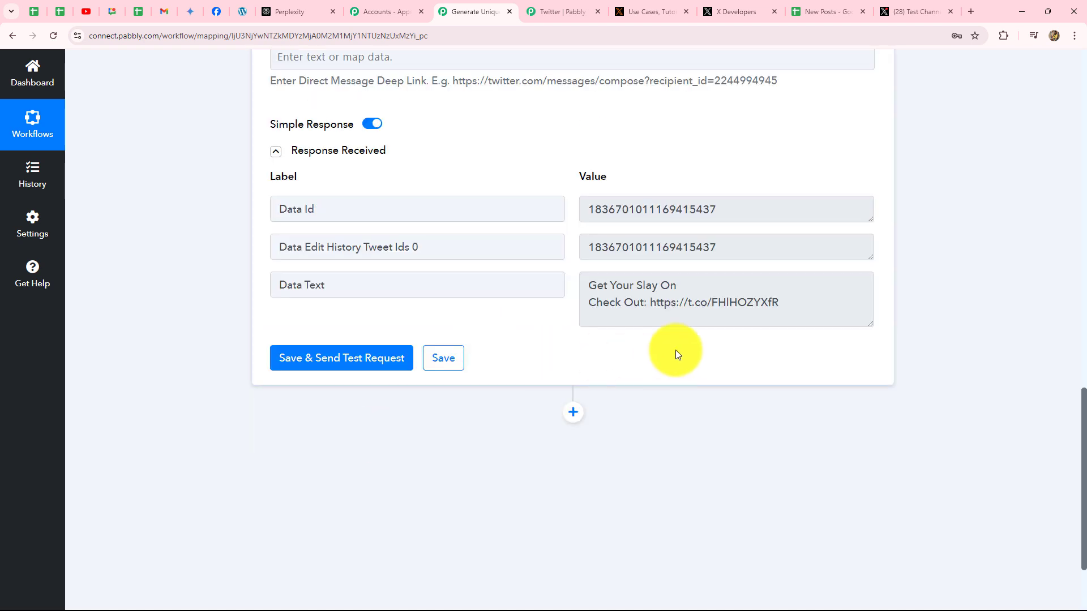
drag(587, 210, 783, 208)
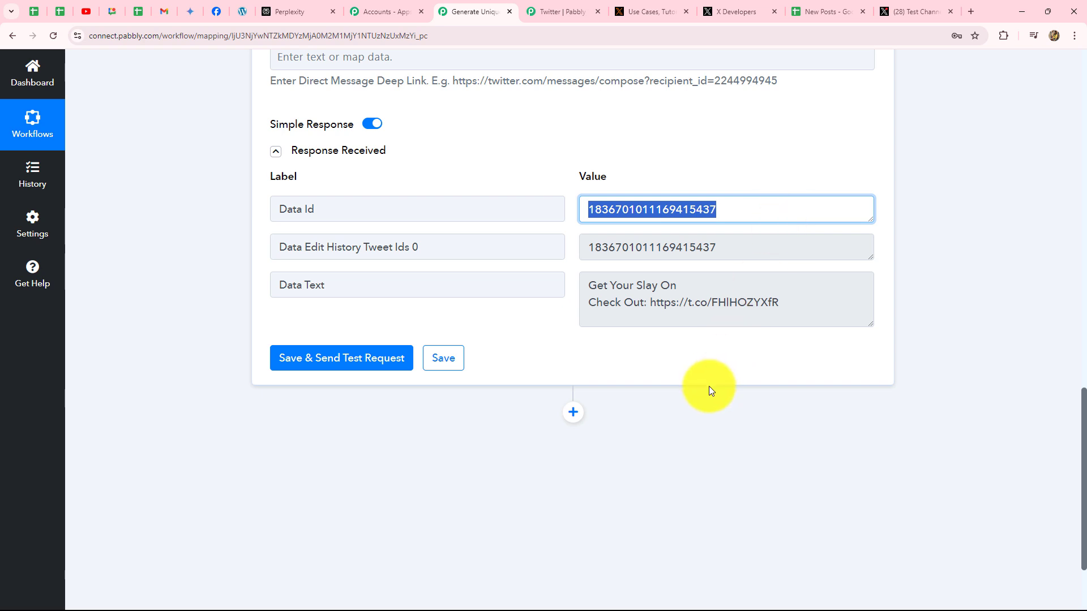
Switch to the X profile, reload it to check the "Get Your Slay On" post, and open its image link
click(906, 12)
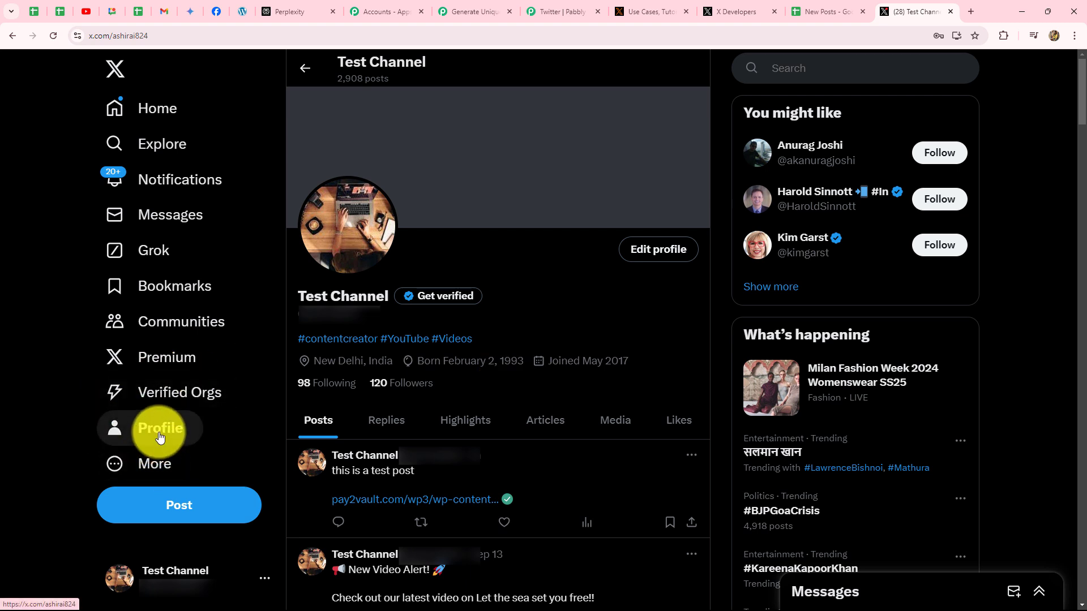
key(F5)
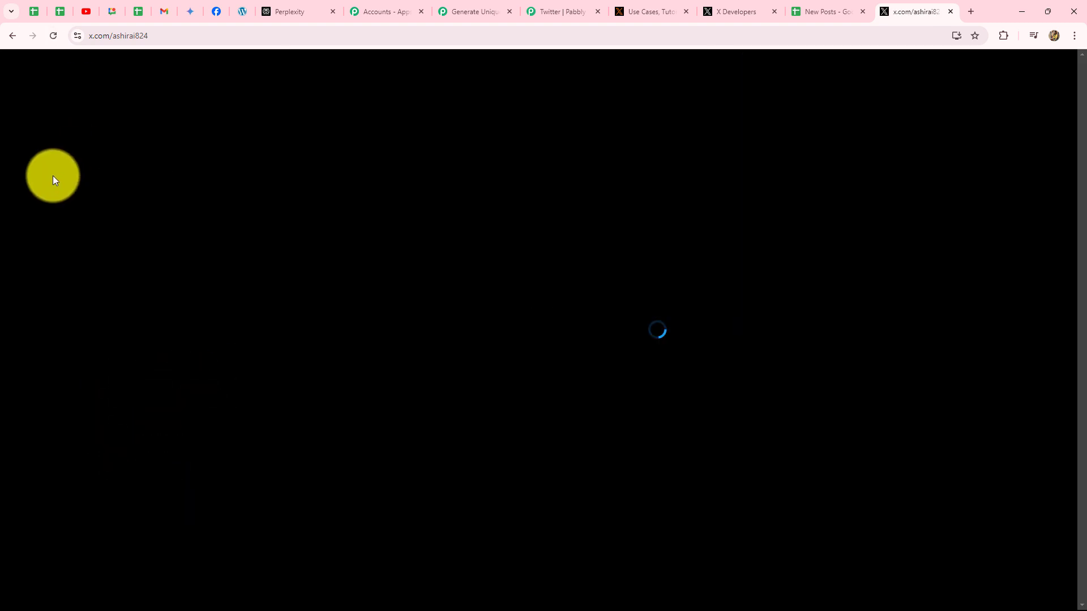
scroll(470, 364, down, 4)
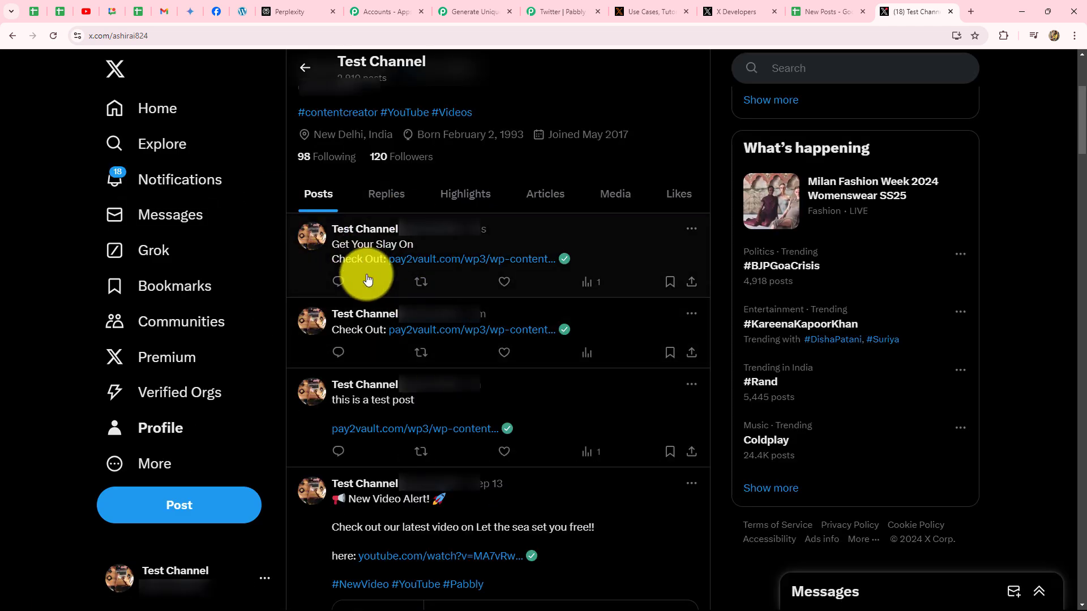
click(439, 260)
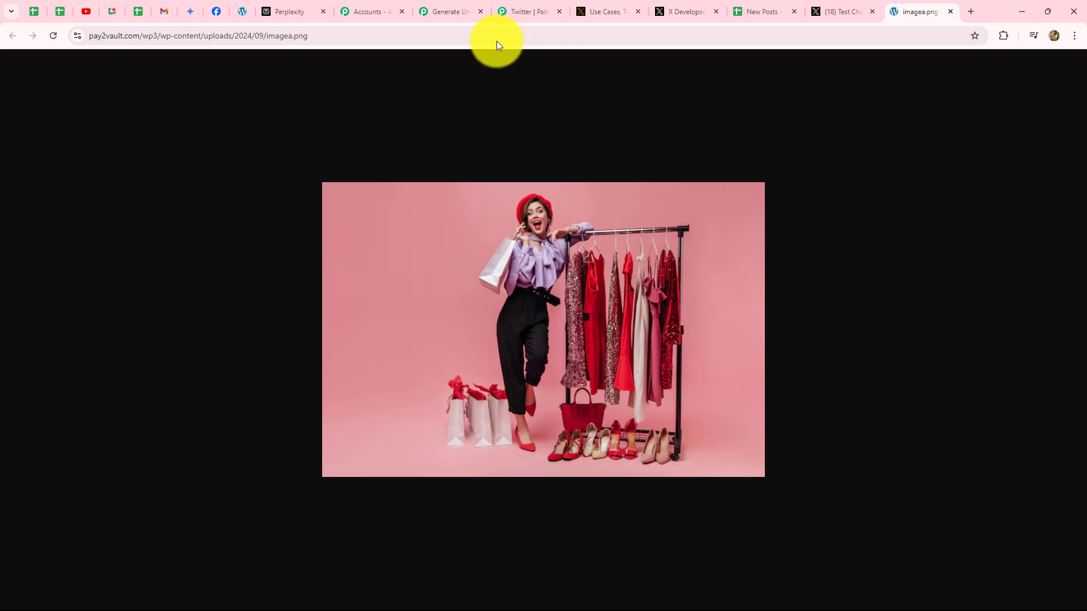
Return to the Pabbly Connect workflow and review its sequence from the Google Sheets trigger to the Create Tweet action
click(465, 12)
scroll(166, 335, up, 2)
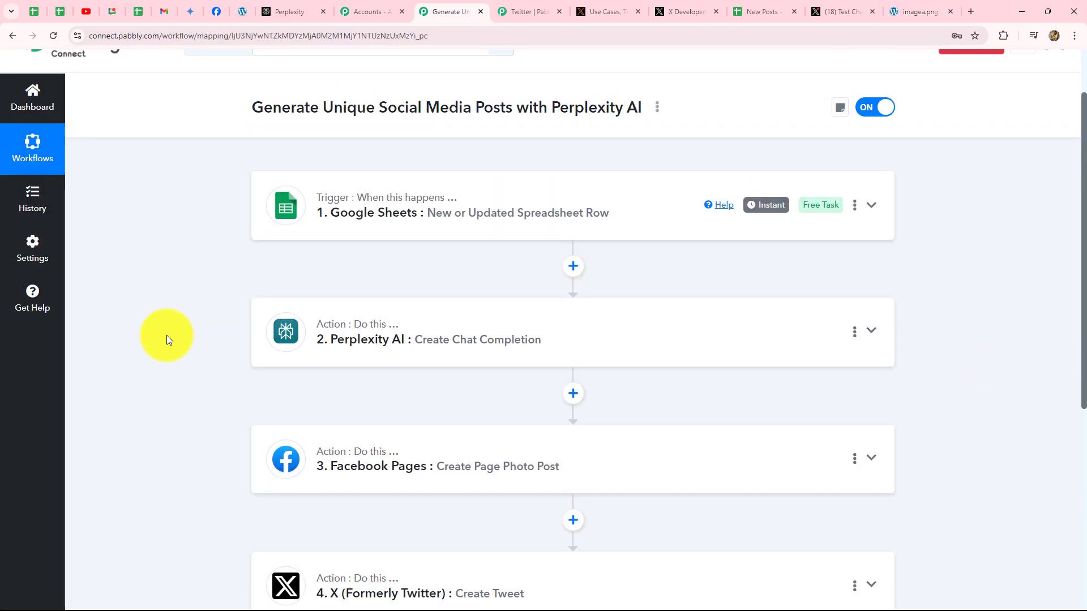
scroll(167, 335, down, 2)
scroll(167, 335, down, 1)
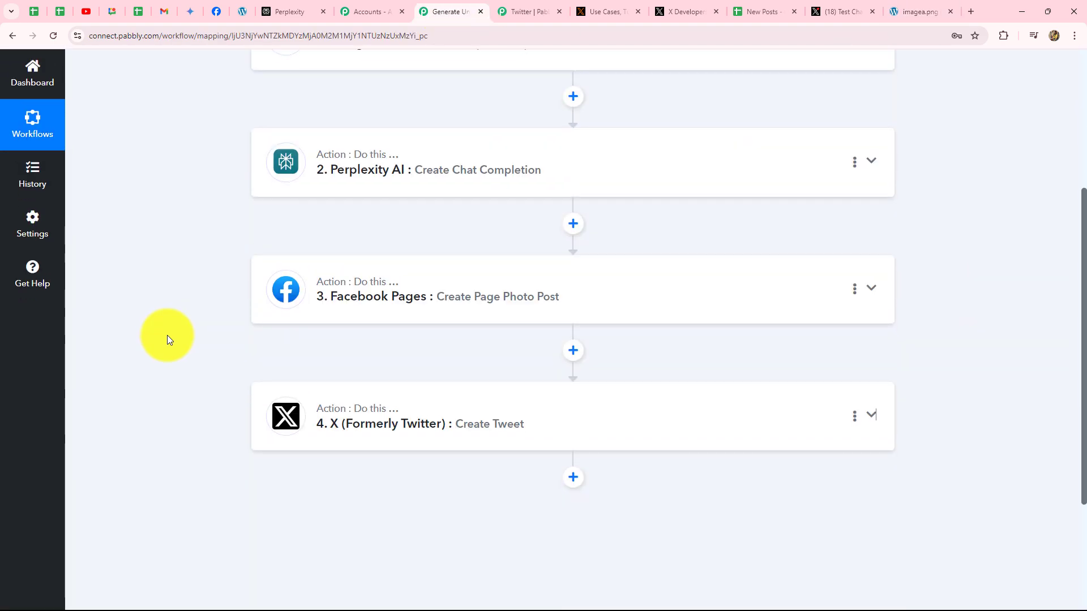
scroll(167, 335, up, 3)
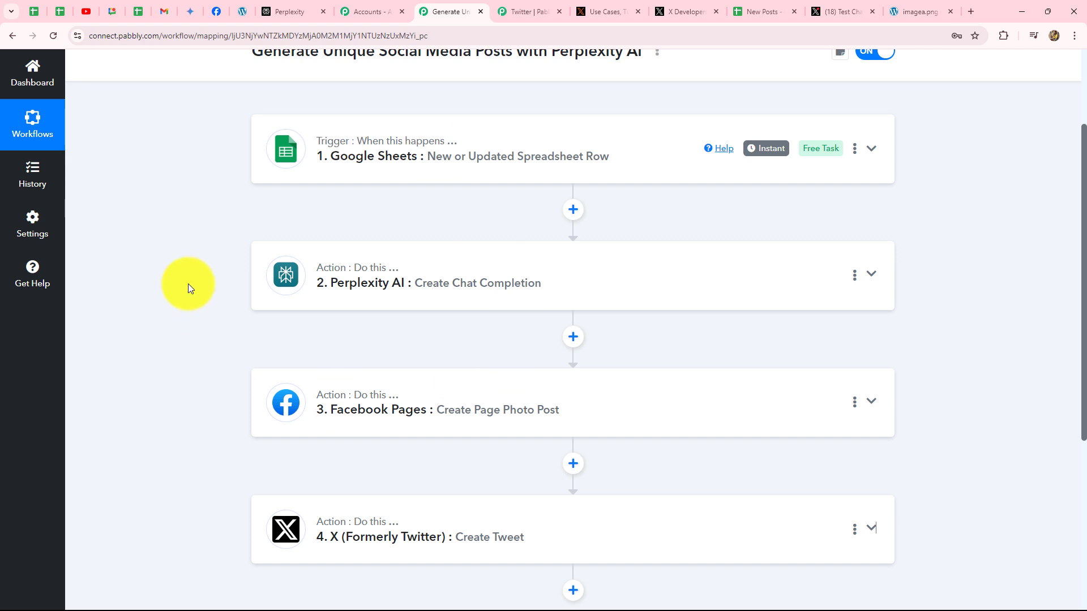
In the New Posts sheet, add a row dated 19-09-2024 titled Wardrobe Essentials with the Exclusive-Offer-20-Off-All-Accessories.jpg image URL
click(751, 15)
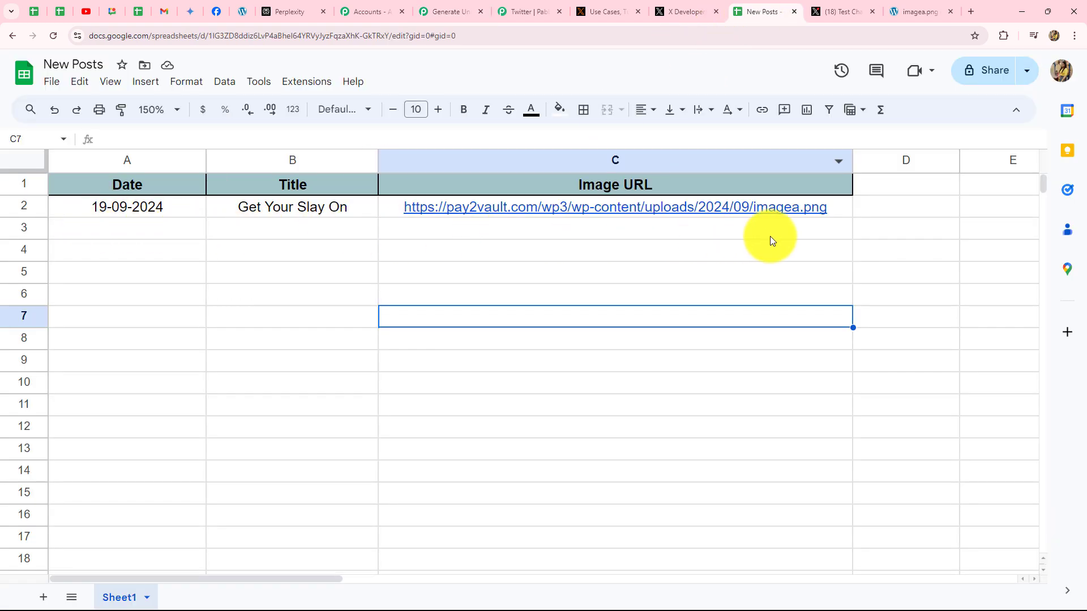
click(132, 206)
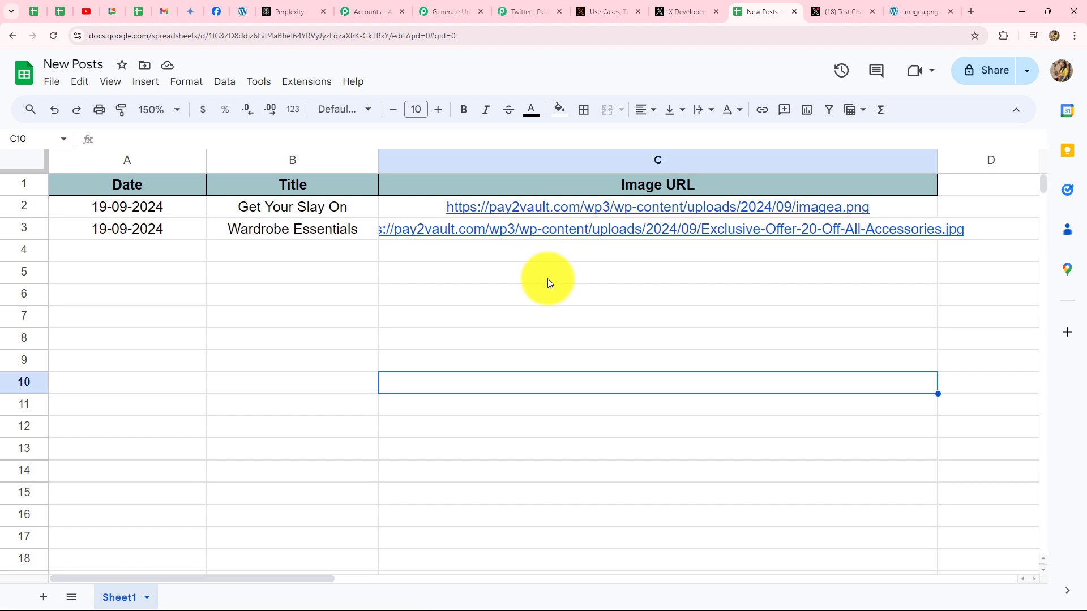
Read the full Wardrobe Essentials post on the Style Revolution Facebook page, and check the matching post on the X profile
click(224, 10)
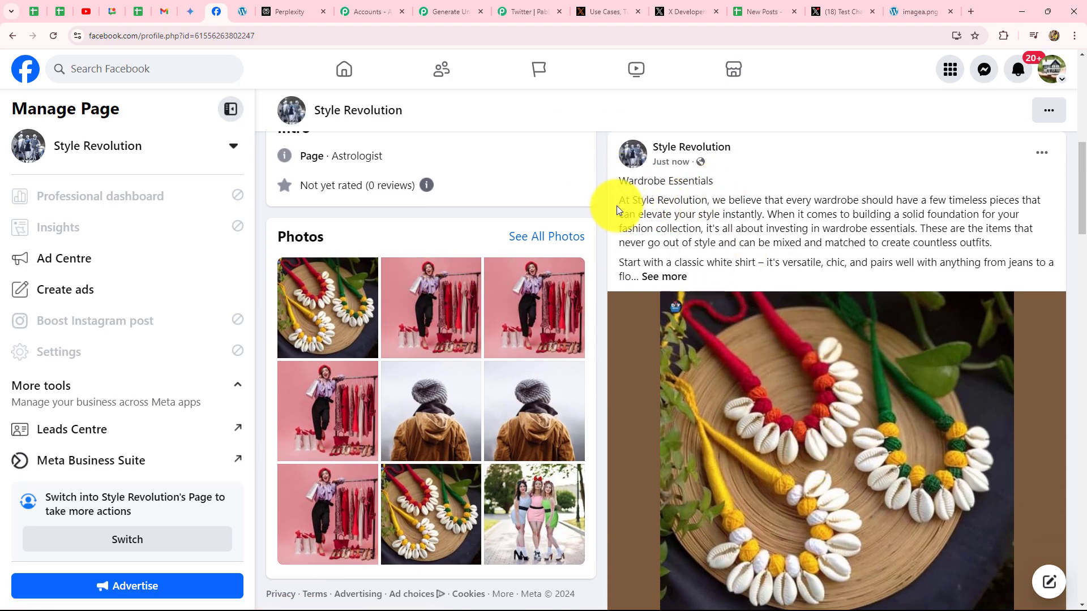
click(660, 276)
scroll(736, 323, down, 5)
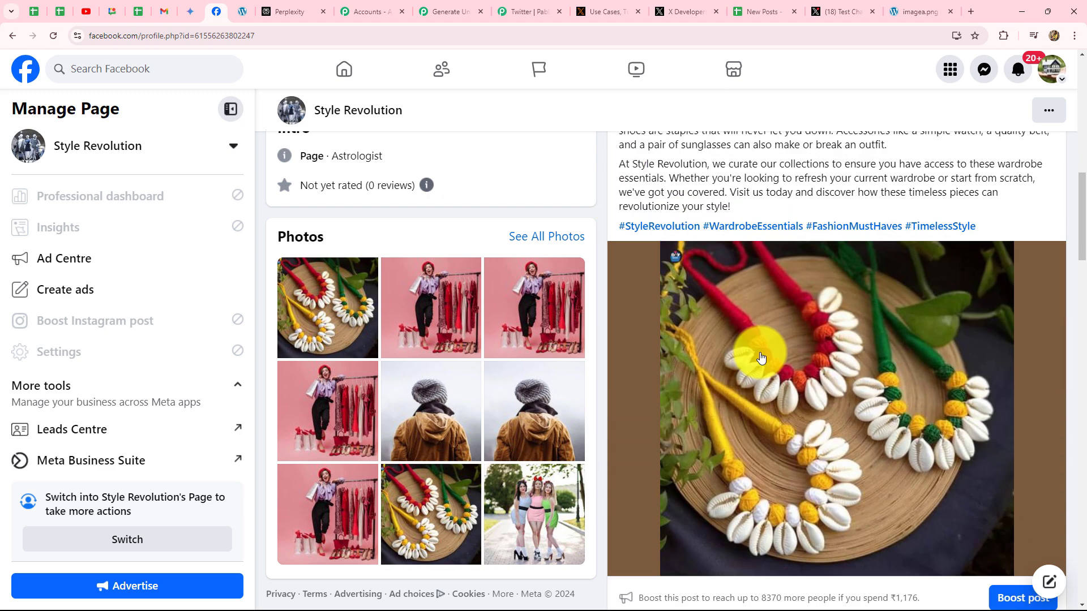
scroll(804, 430, up, 7)
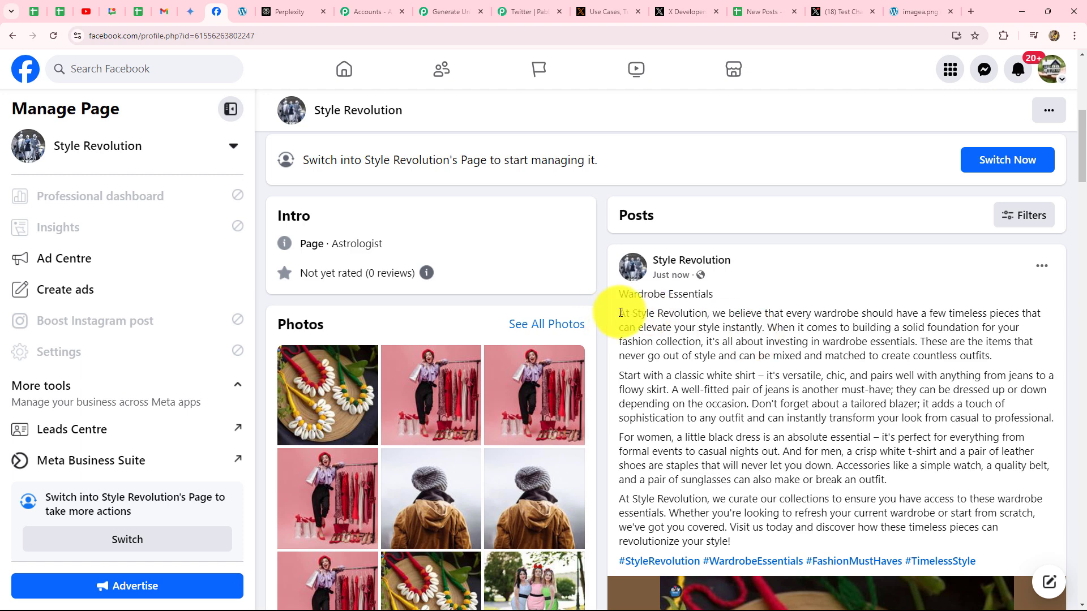
drag(621, 313, 719, 342)
click(742, 482)
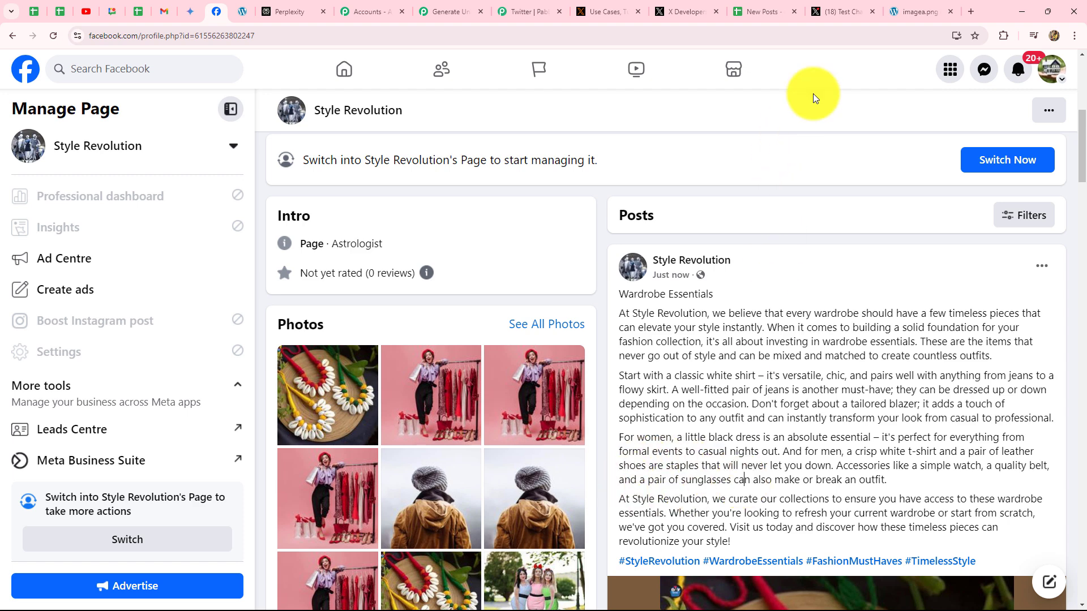
click(842, 11)
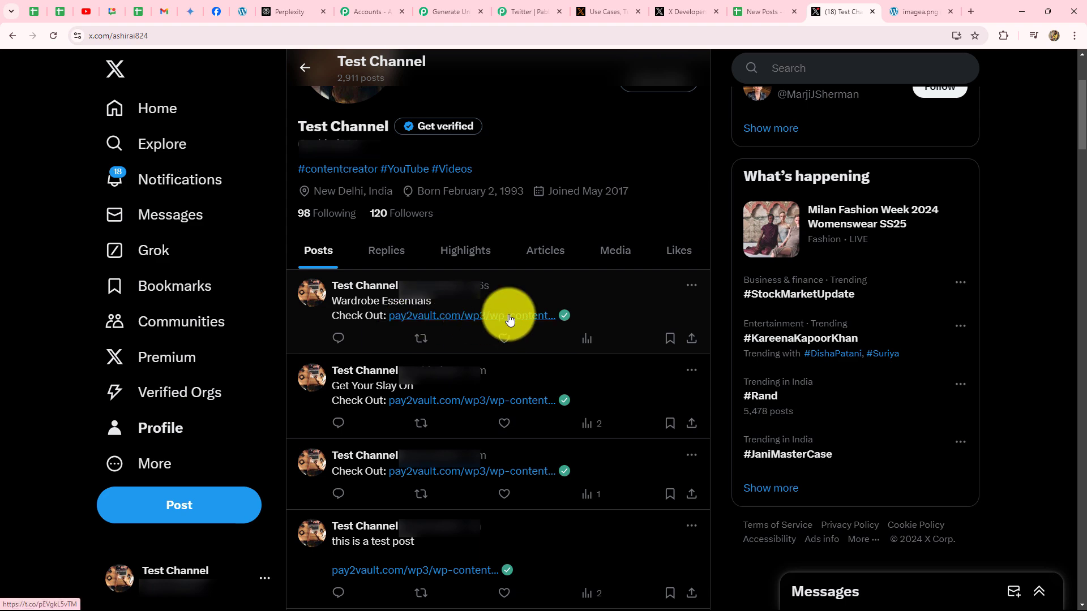
Switch back to Pabbly Connect and look over the completed workflow's trigger and three actions
click(457, 16)
scroll(964, 285, up, 1)
scroll(966, 283, down, 4)
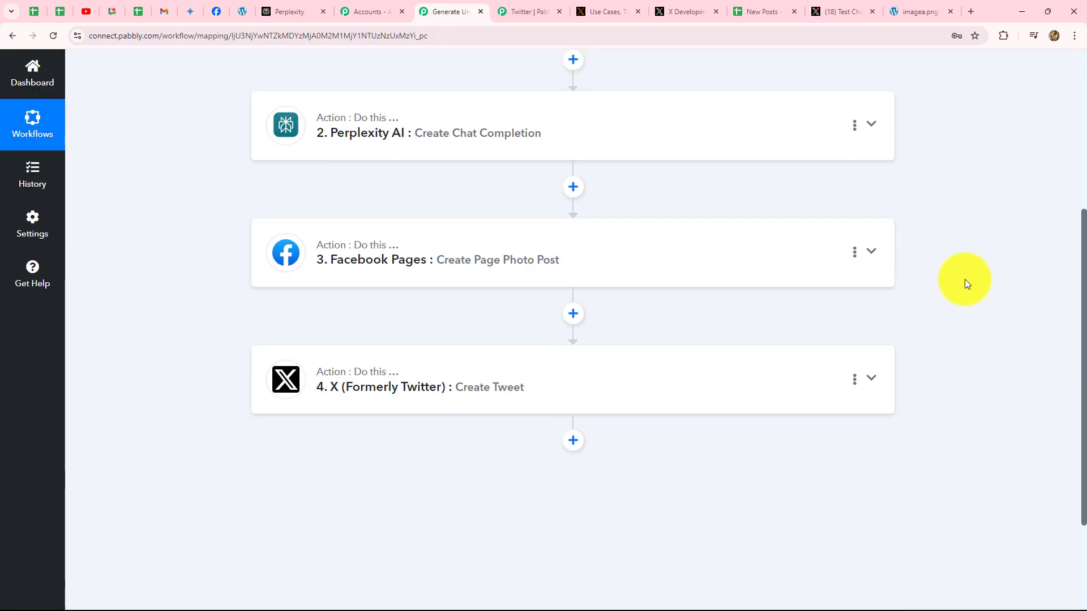
scroll(967, 283, up, 2)
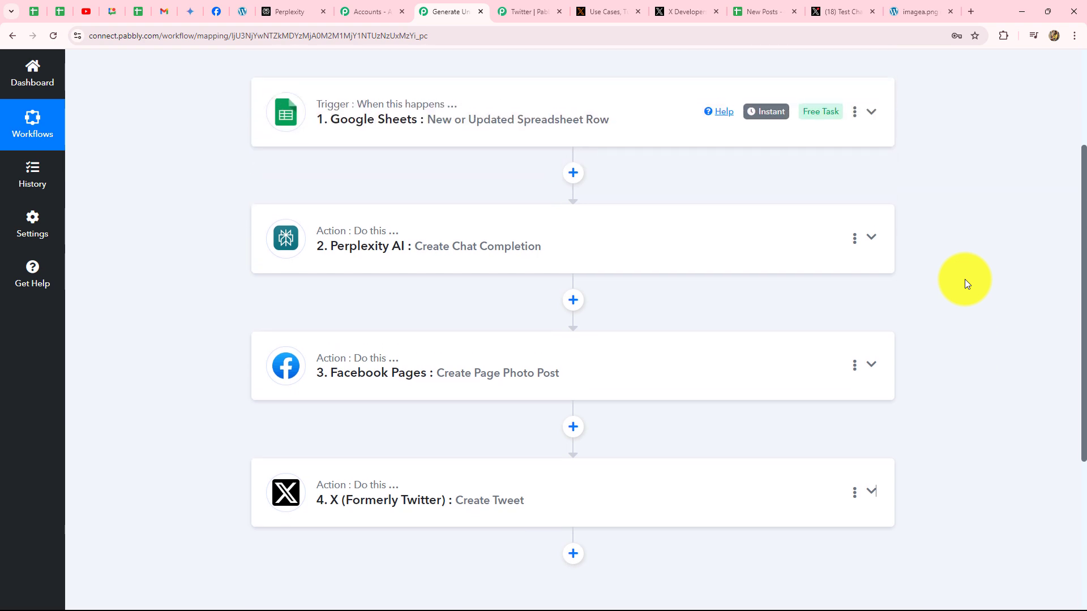